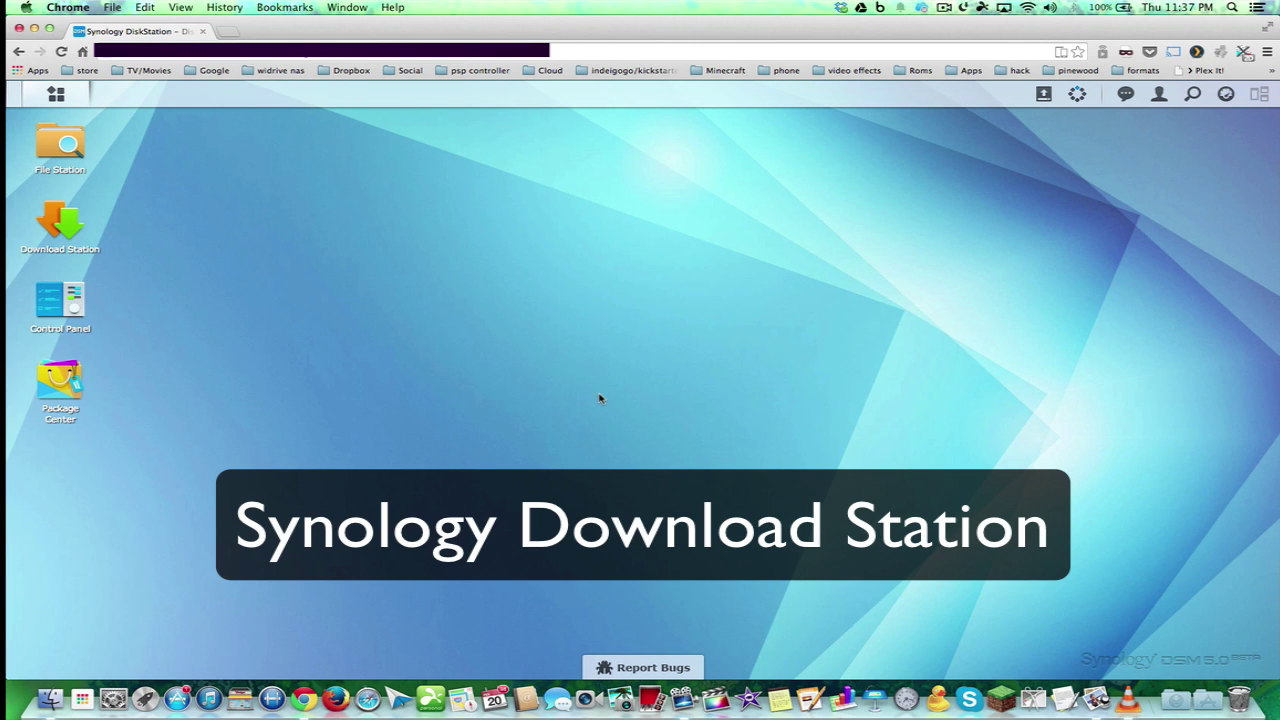
Launch Download Station from the DSM desktop, showing its empty download list
left_click(59, 221)
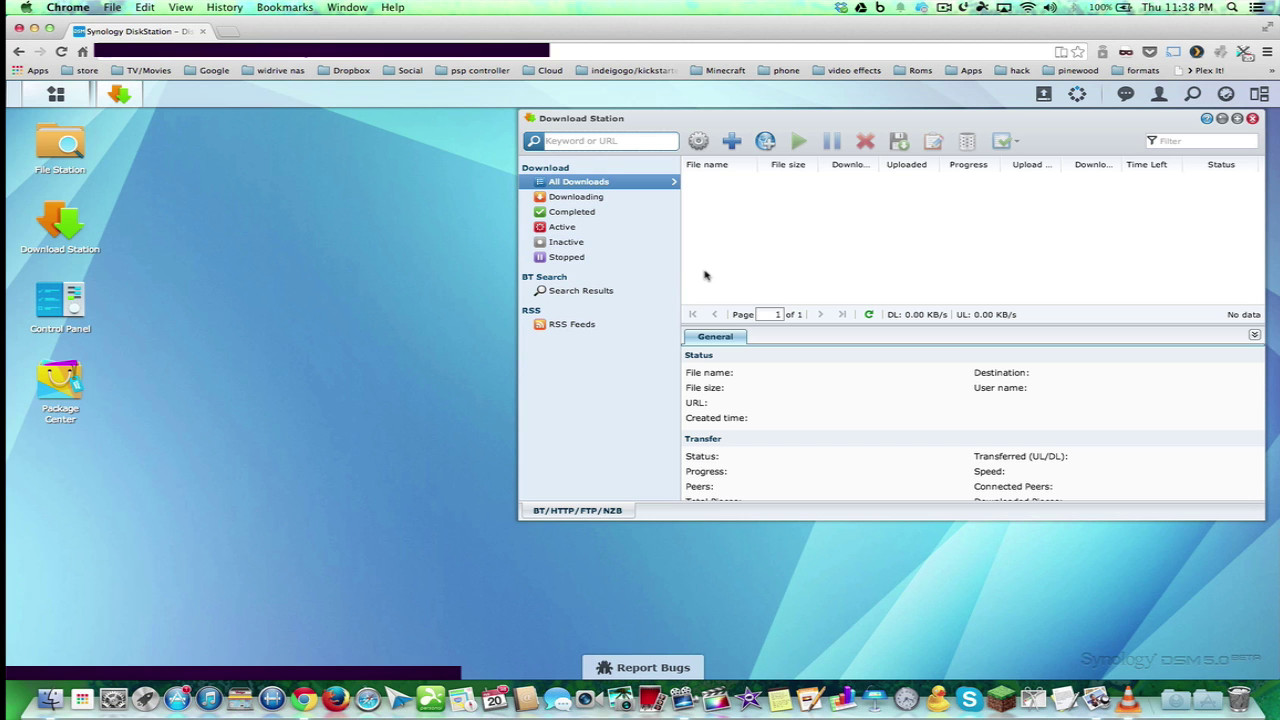
Switch to the Chrome desktop and look over SynoBoost's Download Station module list
key("ctrl+Left")
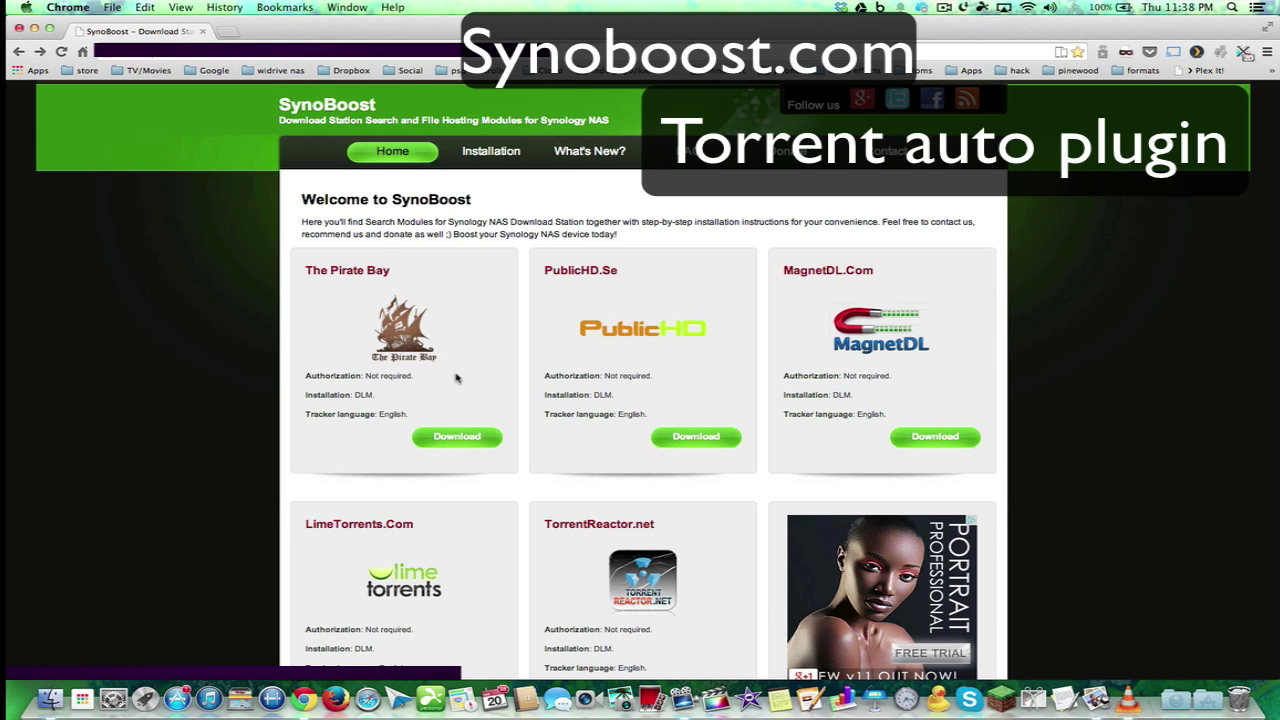
scroll(458, 379, "down", 2)
scroll(455, 377, "up", 2)
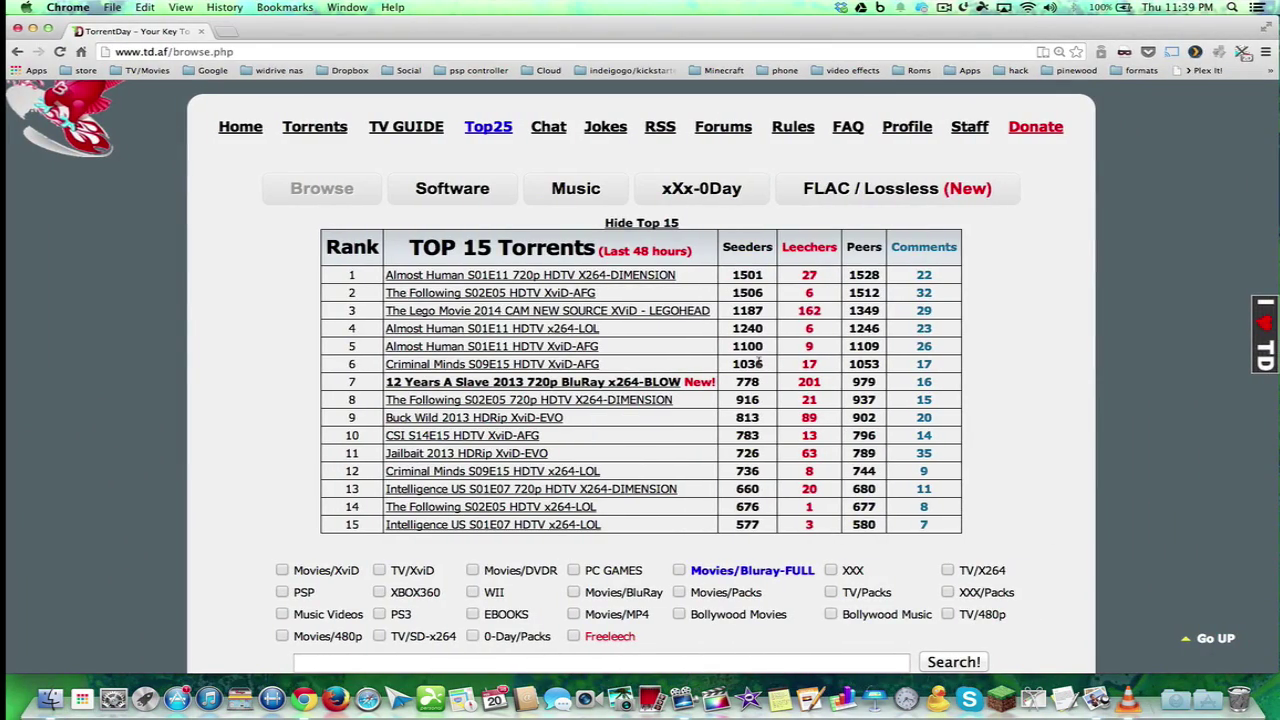
Scroll through TorrentDay's Top 15 Torrents table and search box on the browse page
scroll(737, 356, "up", 5)
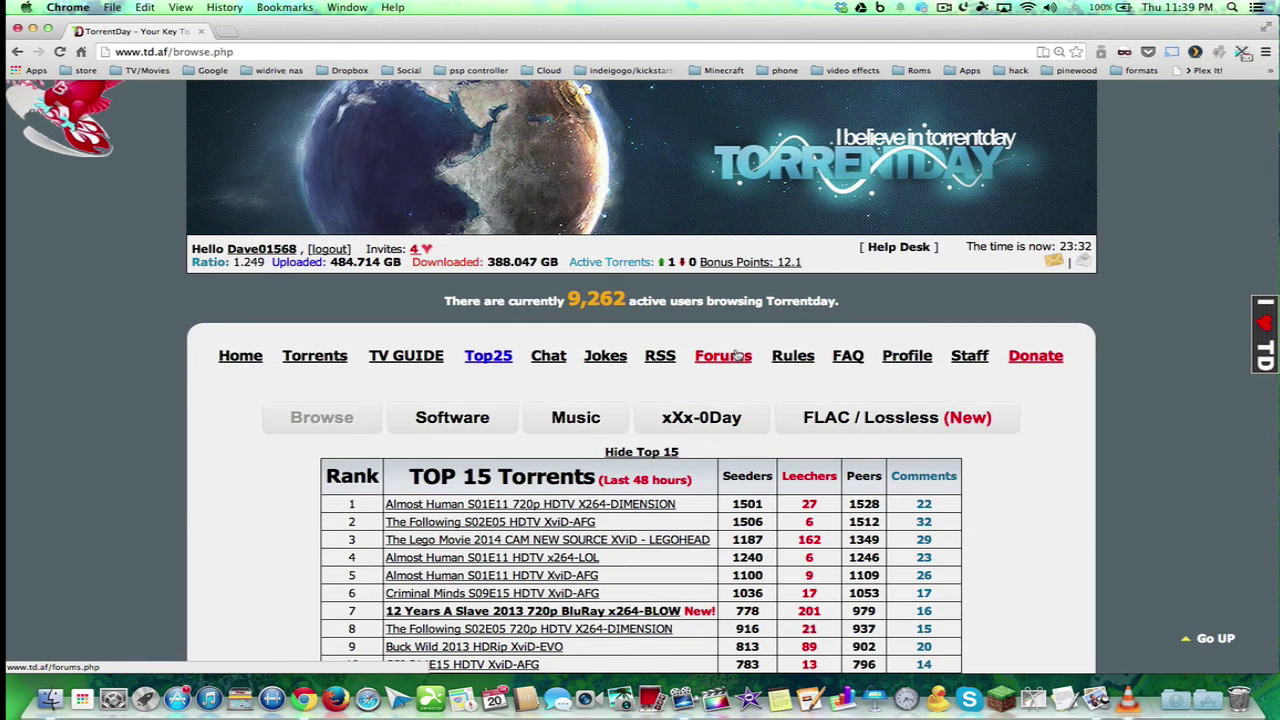
scroll(609, 425, "down", 5)
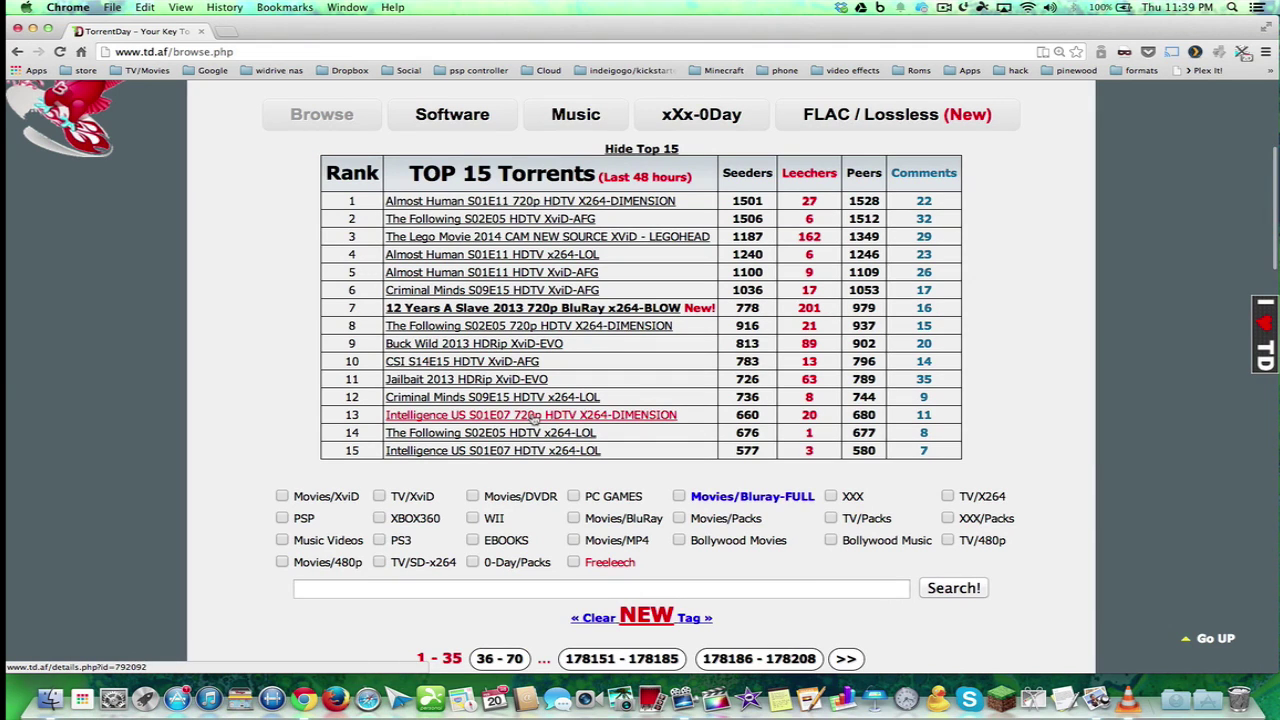
scroll(535, 420, "up", 1)
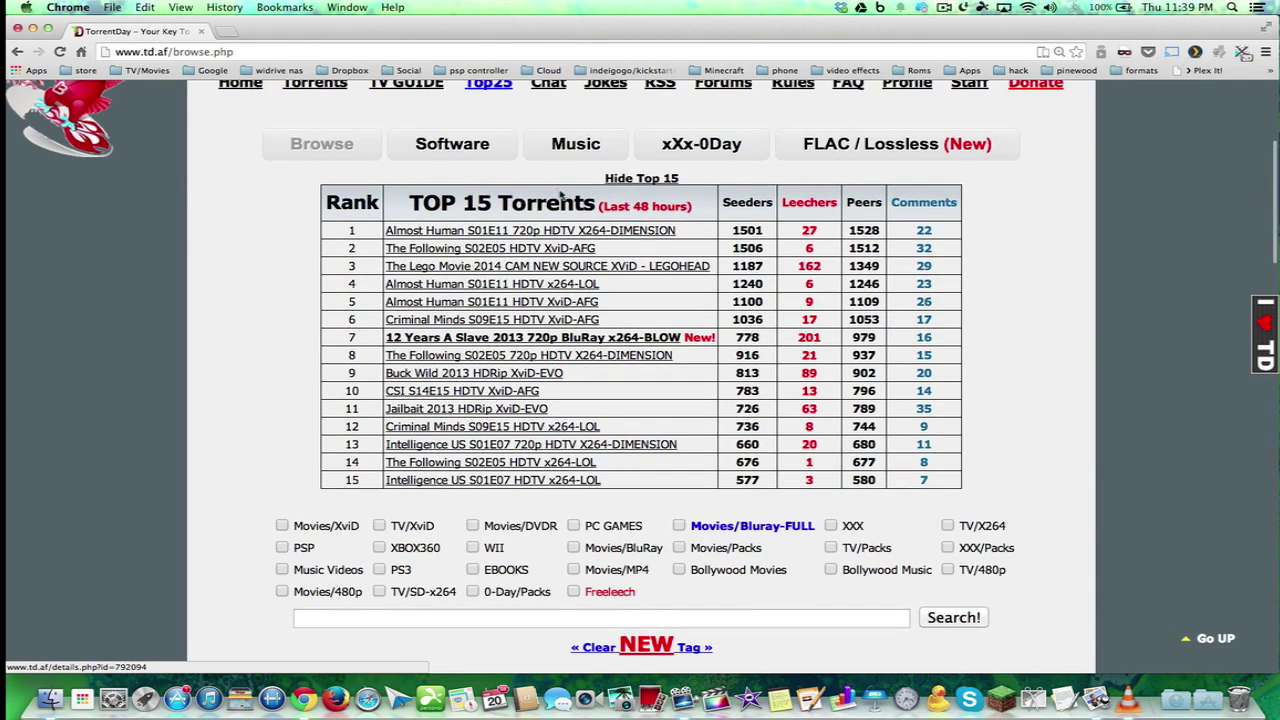
scroll(561, 197, "up", 3)
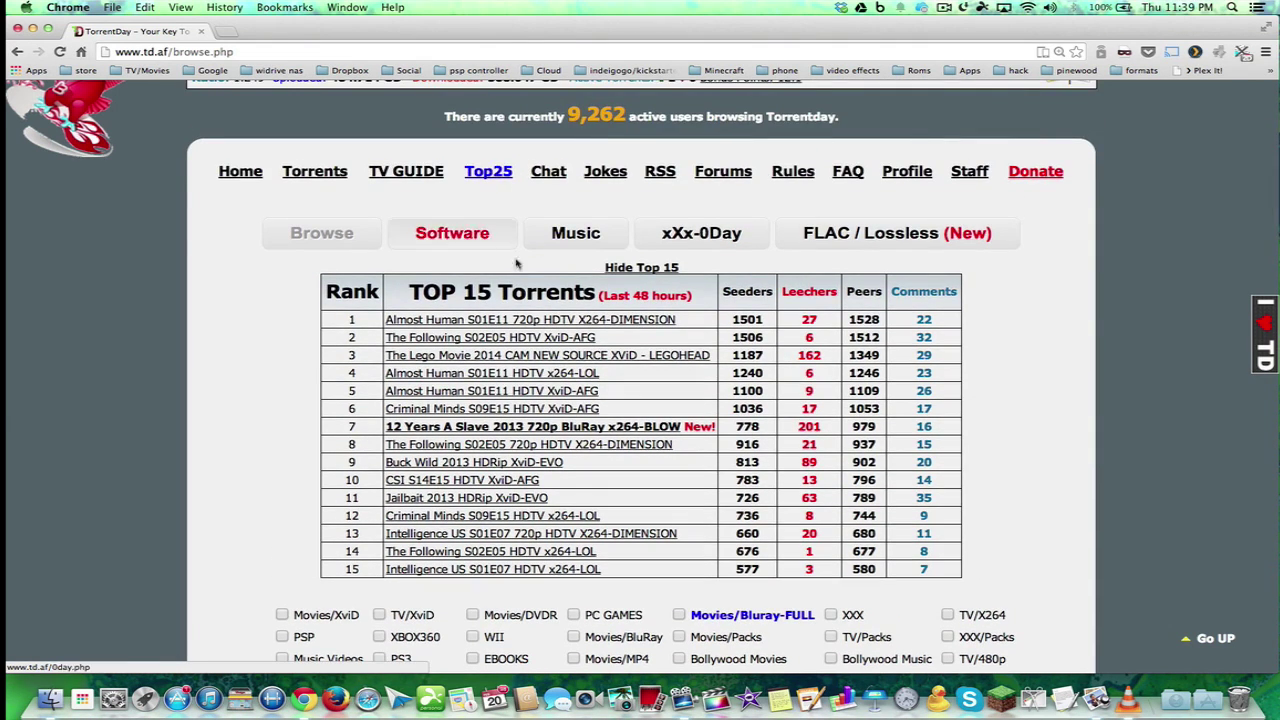
scroll(541, 378, "down", 5)
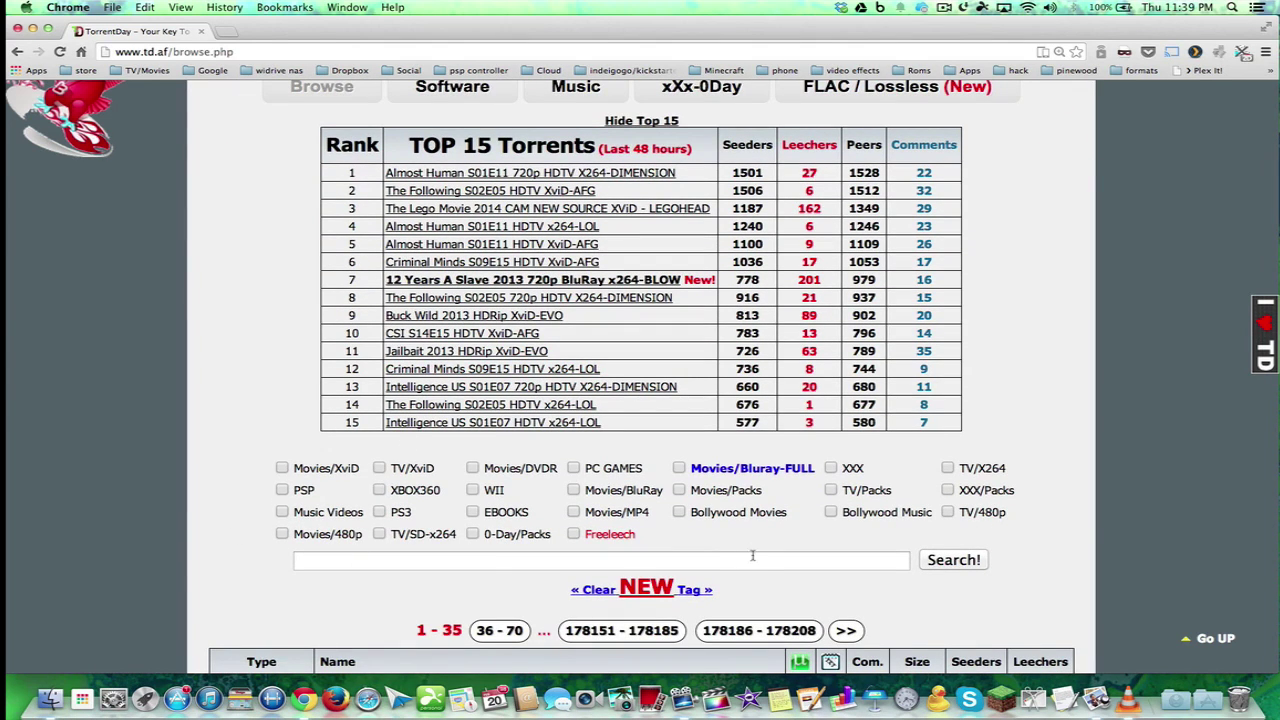
scroll(748, 560, "up", 10)
scroll(748, 565, "up", 1)
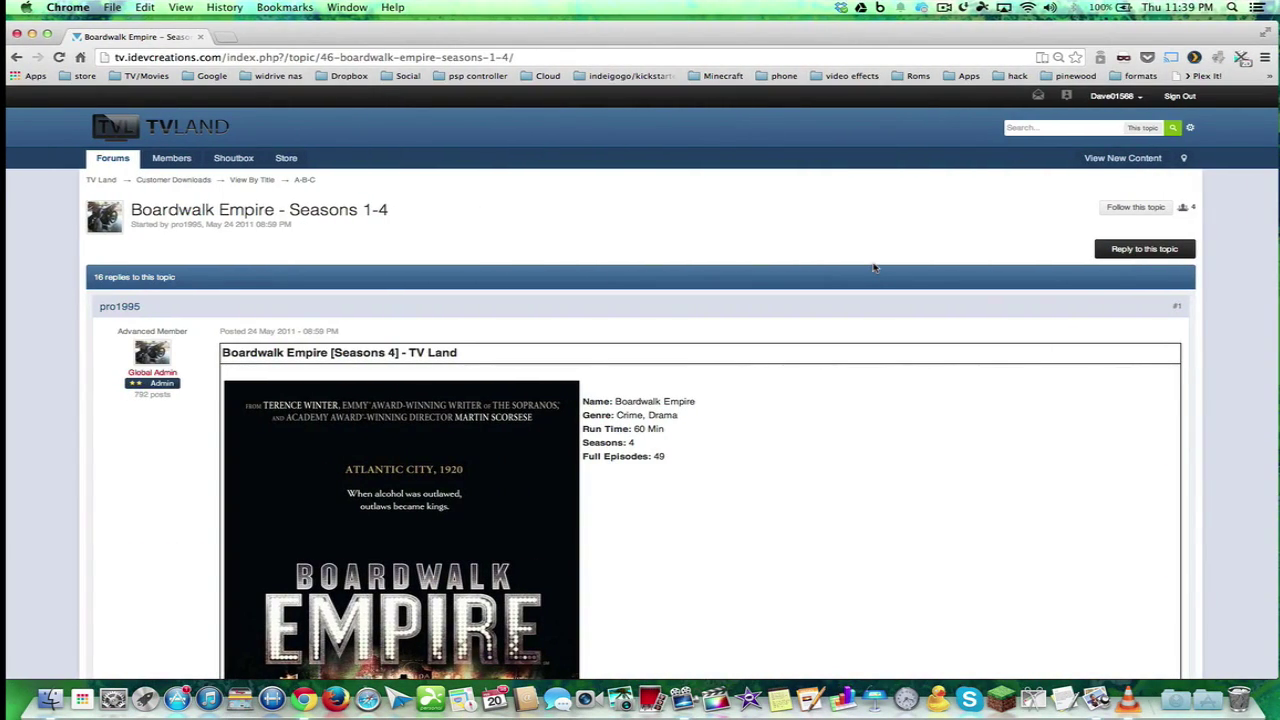
Open the Broadway Limited episode file from the forum topic, then return to the topic
key("ctrl+Up")
left_click(860, 207)
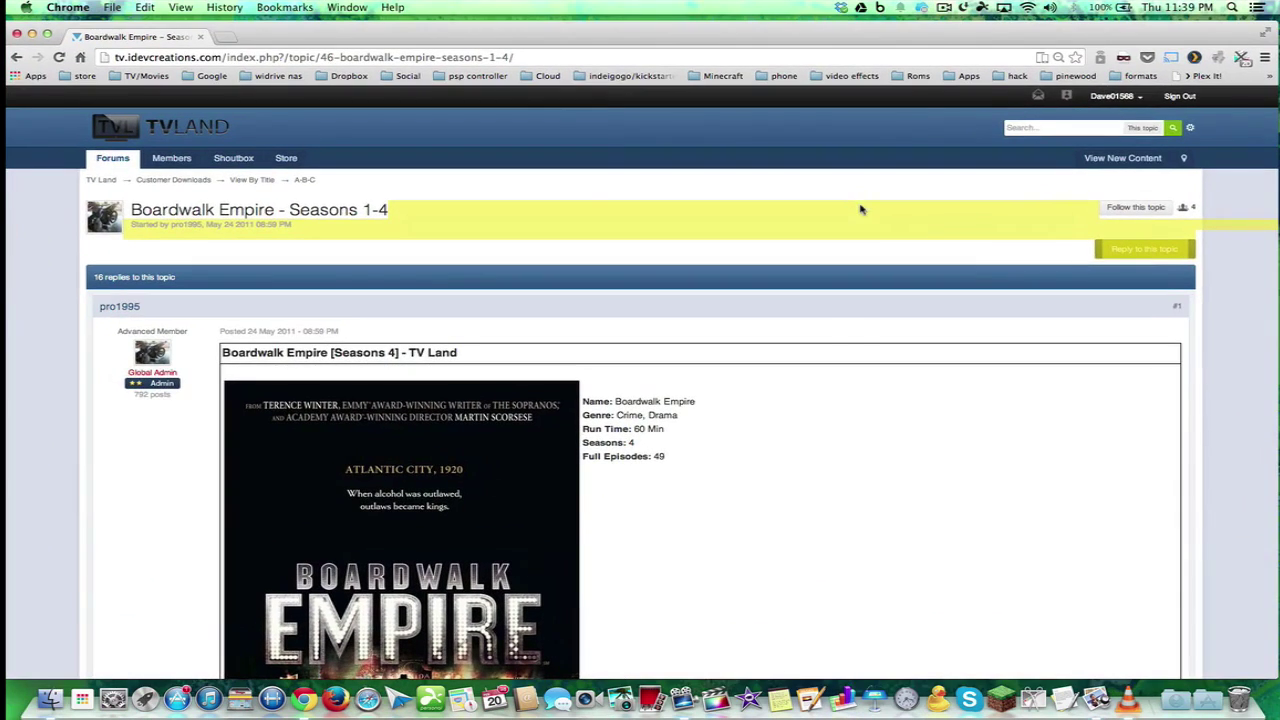
scroll(829, 329, "down", 4)
scroll(822, 328, "up", 4)
scroll(602, 490, "down", 15)
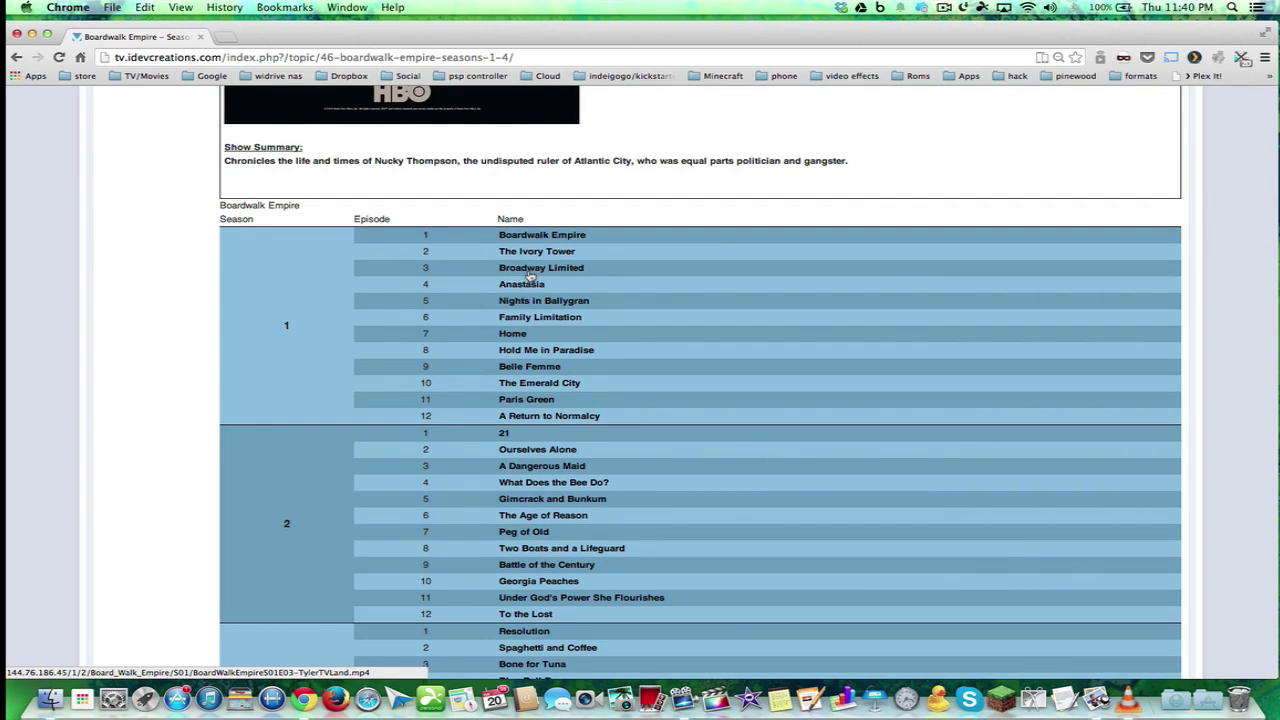
left_click(524, 270)
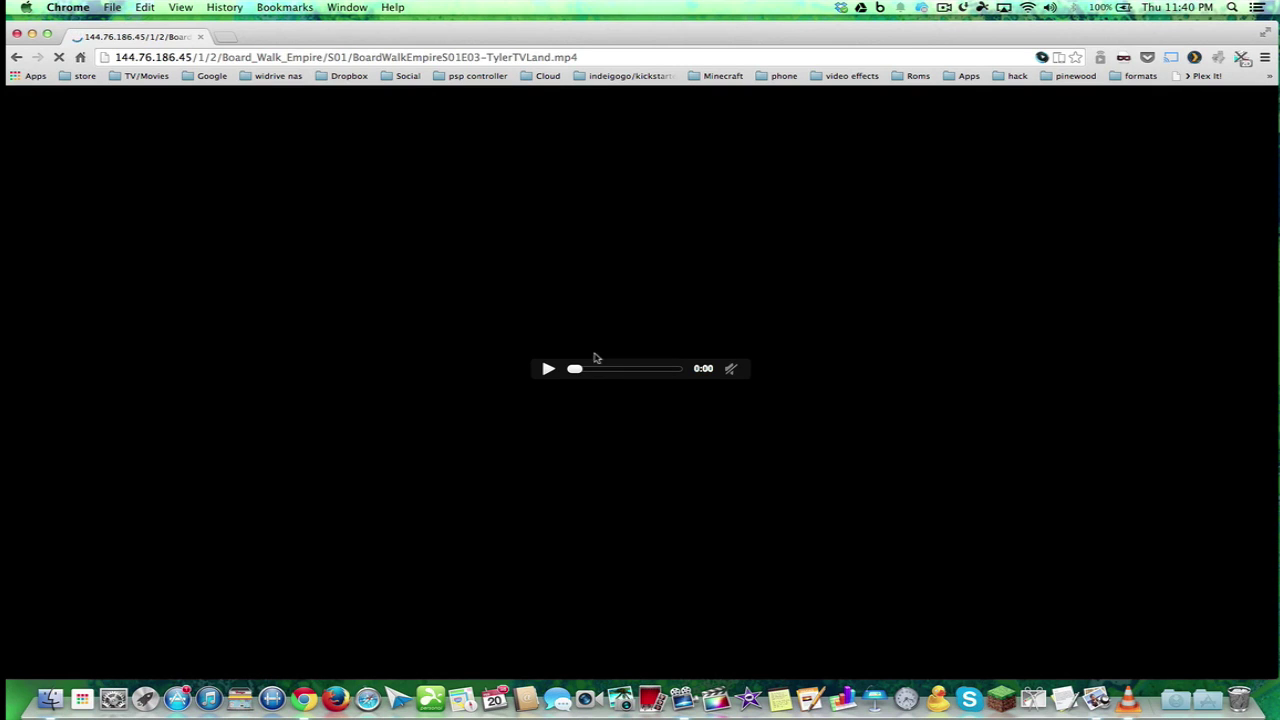
left_click(16, 57)
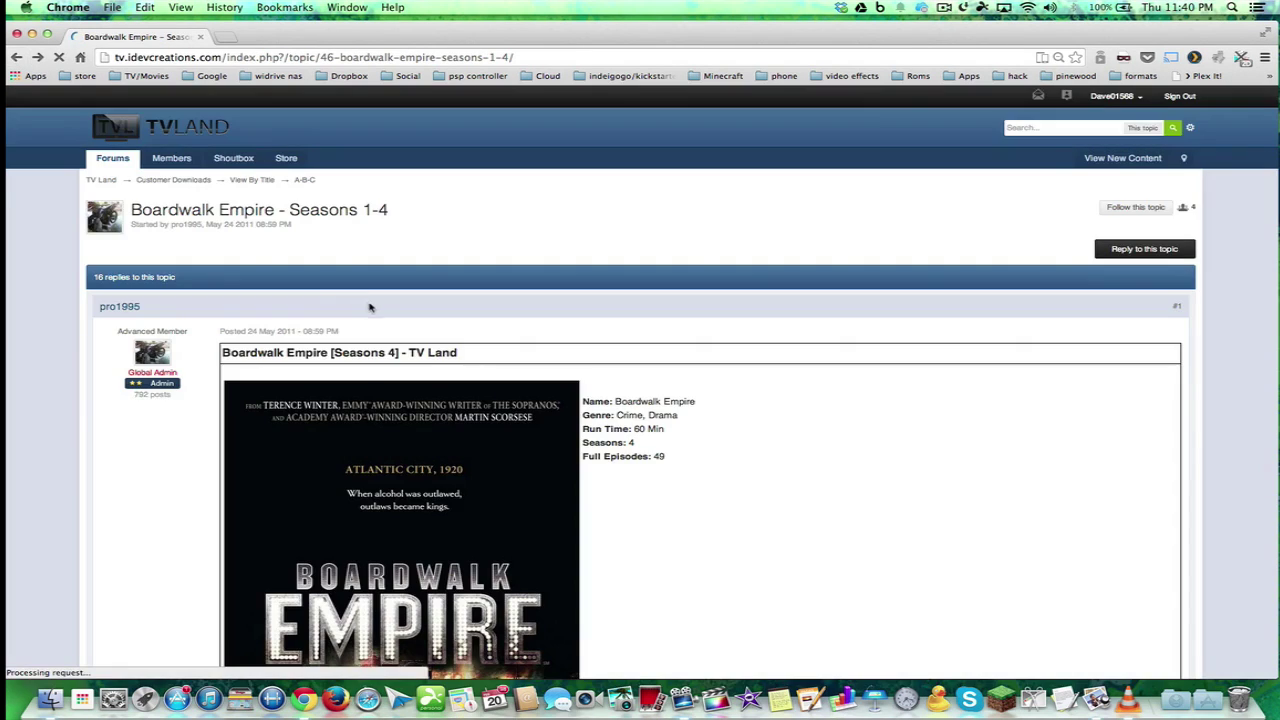
Check the Boardwalk Empire link options without choosing any, then show all windows in Exposé
scroll(443, 363, "up", 2)
scroll(443, 363, "up", 3)
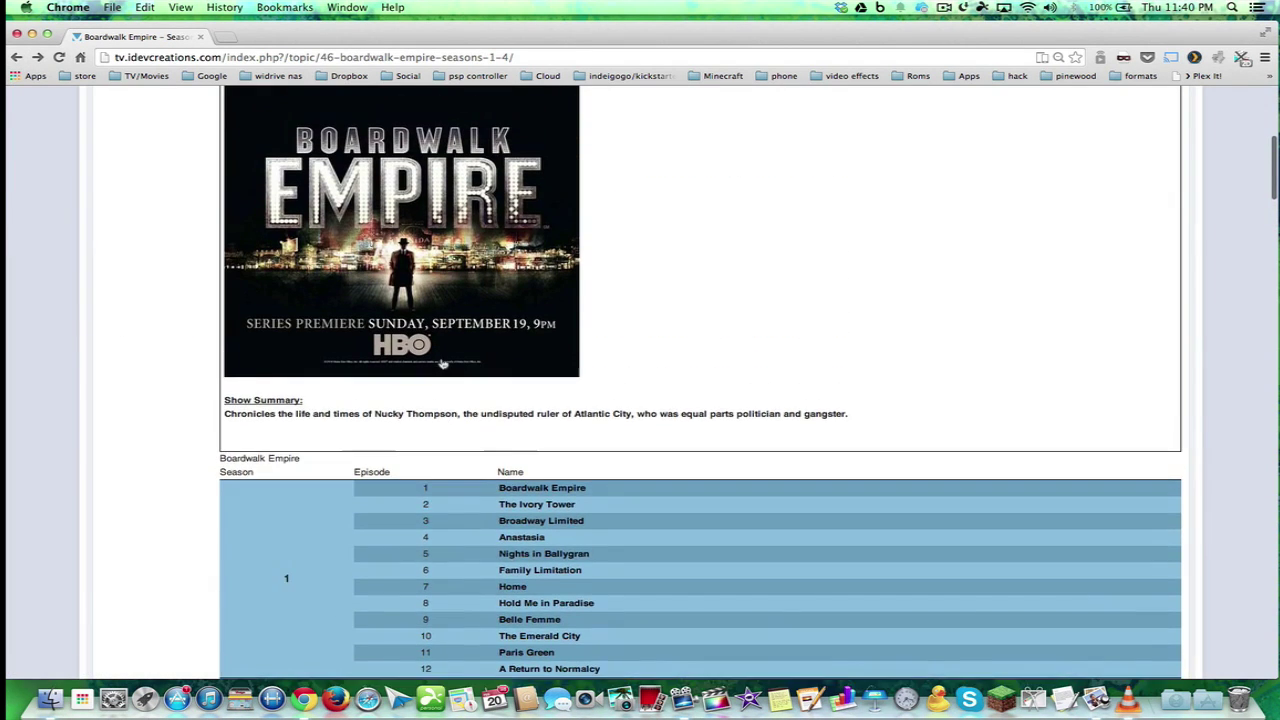
right_click(537, 505)
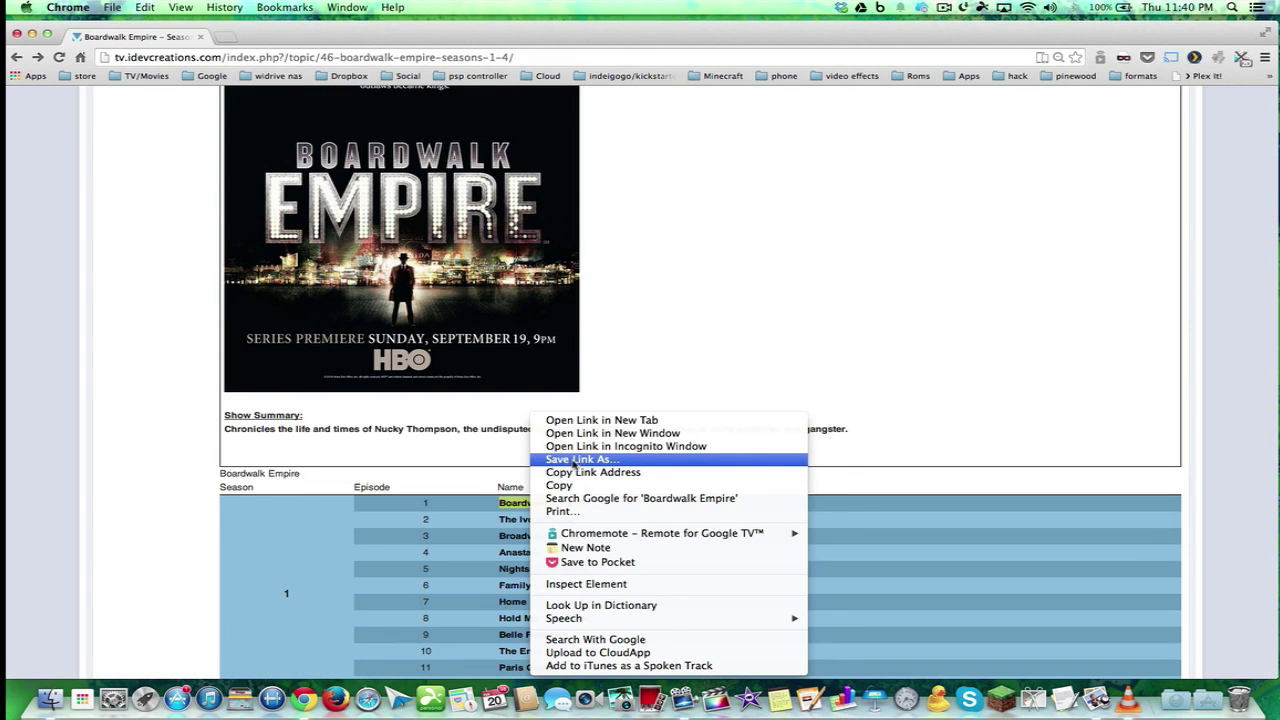
left_click(705, 285)
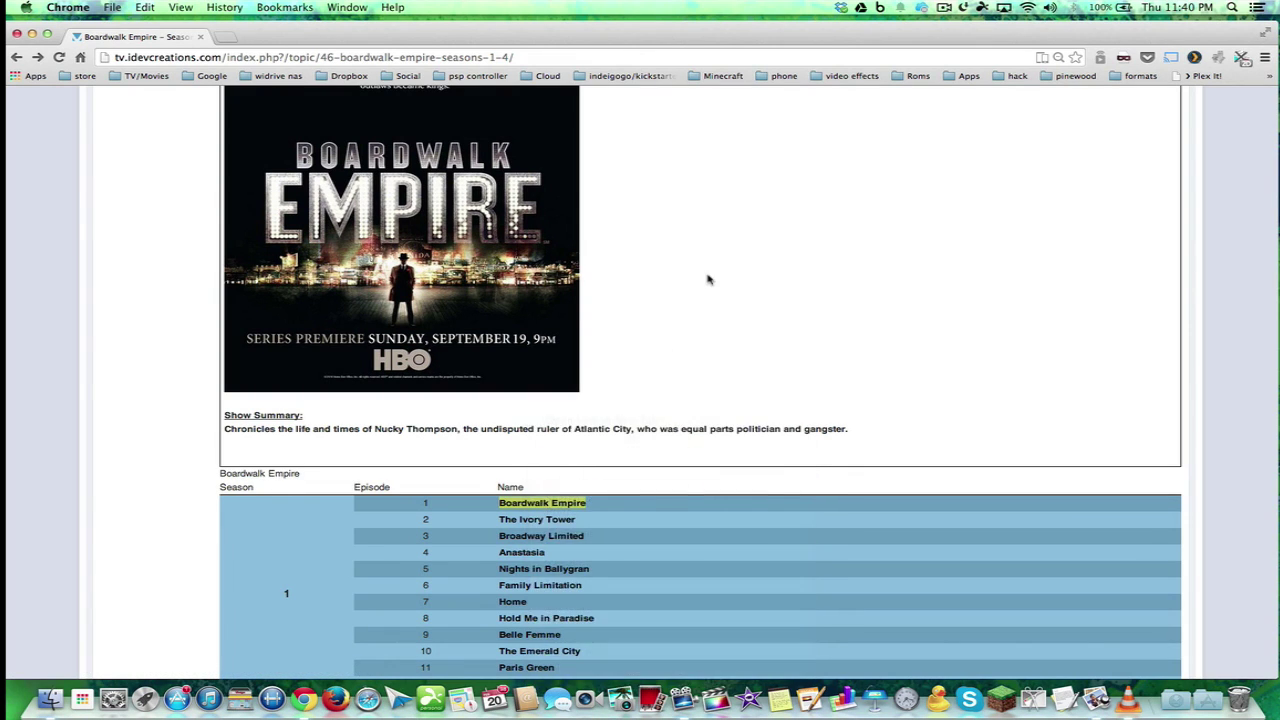
key("ctrl+Down")
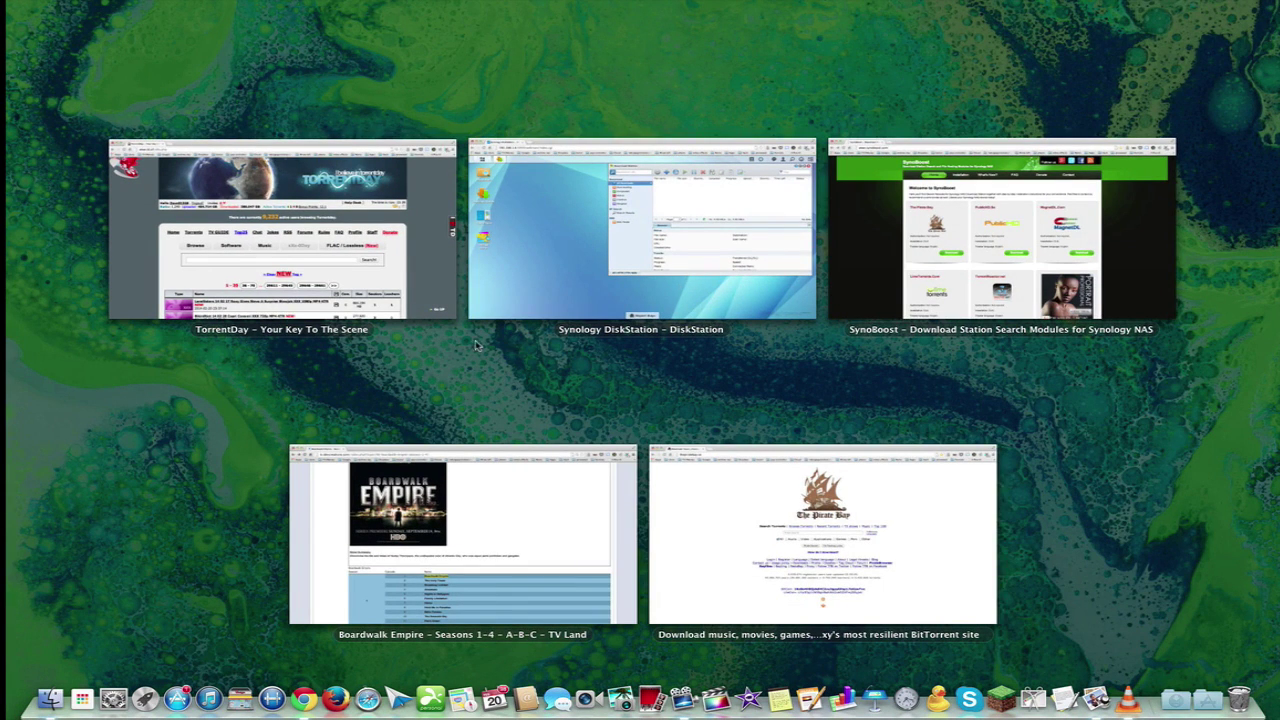
Bring SynoBoost to the front and open the TorrentDay.Com search module page
left_click(960, 262)
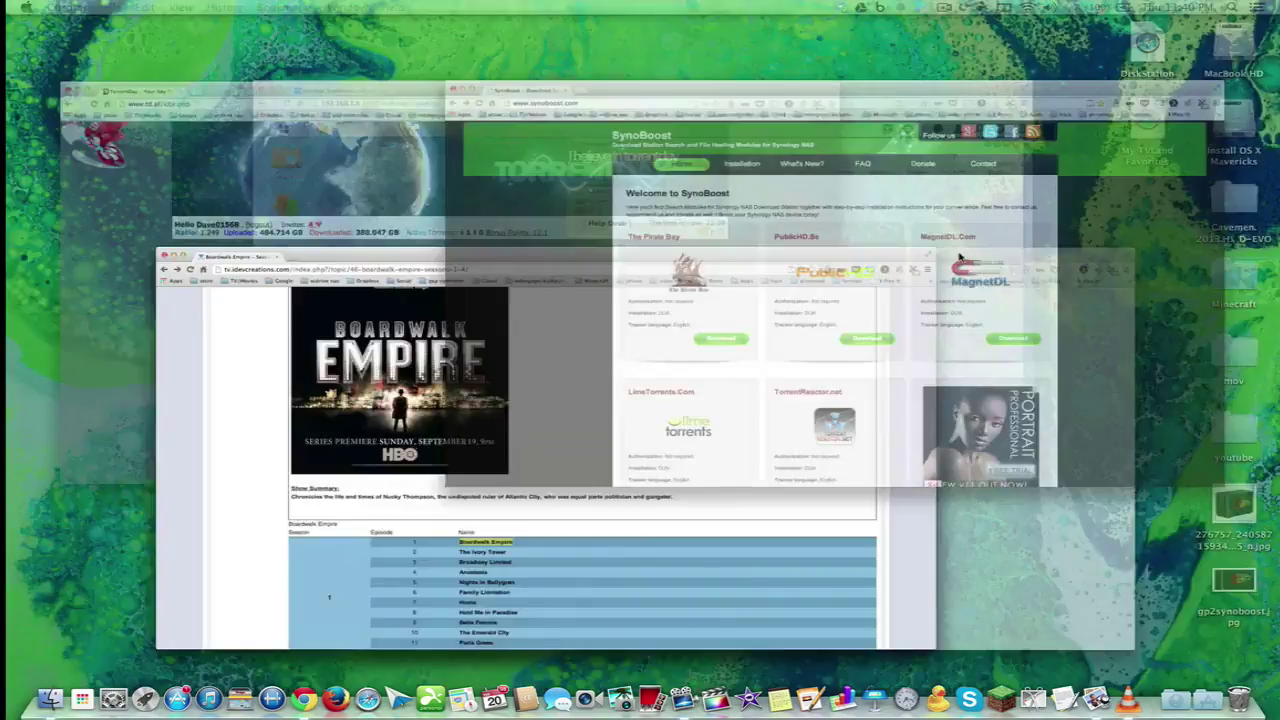
scroll(449, 392, "down", 10)
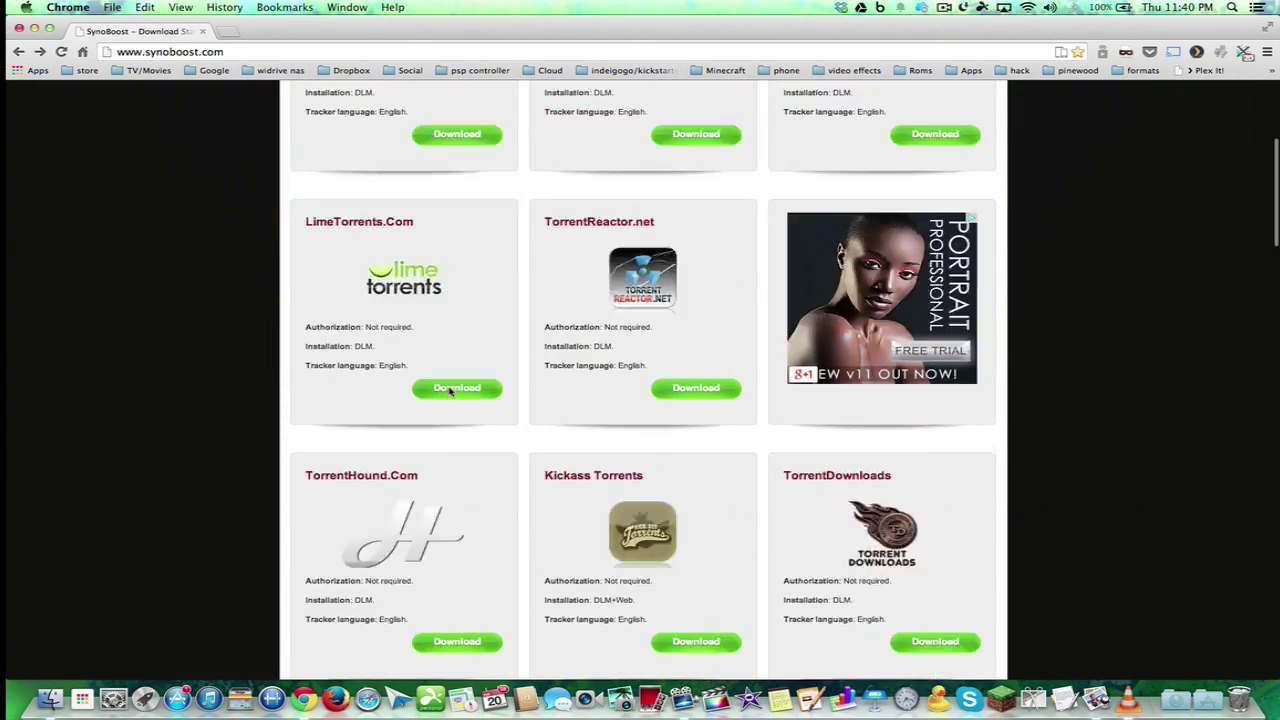
scroll(449, 392, "down", 6)
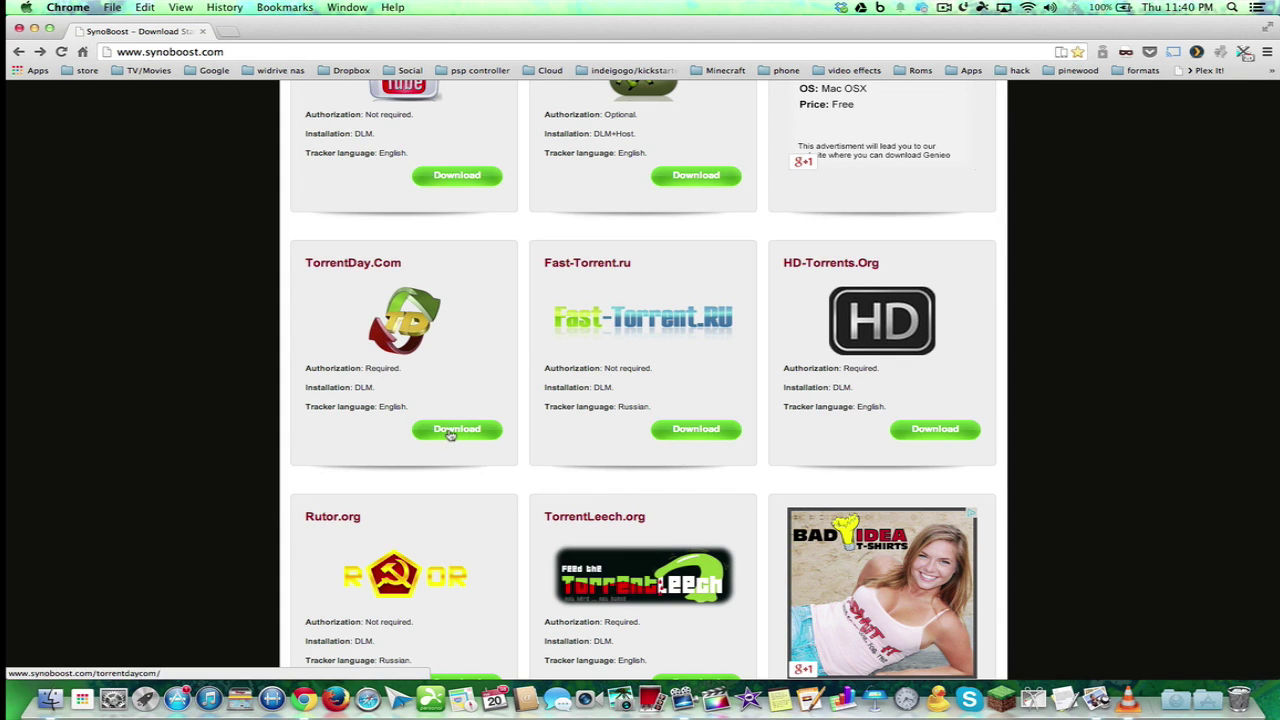
left_click(451, 431)
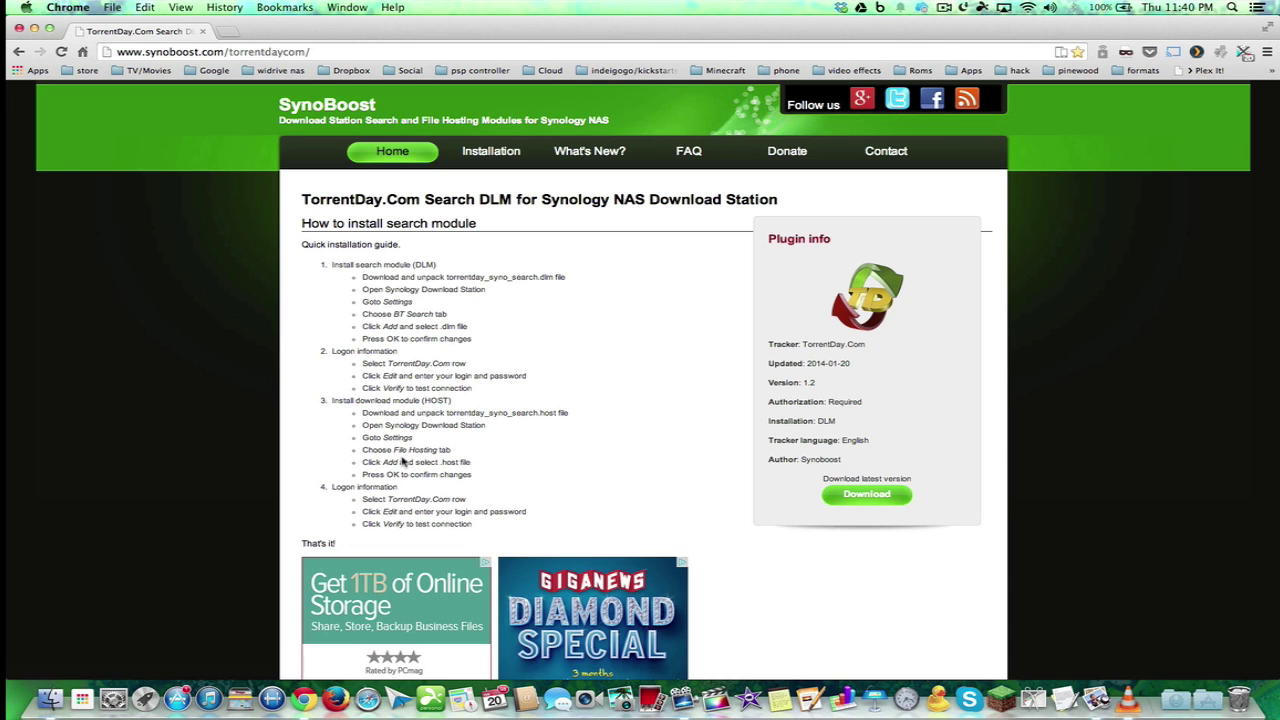
Download torrentday_syno_search.zip from SourceForge and show it in Finder's Downloads folder
left_click(845, 495)
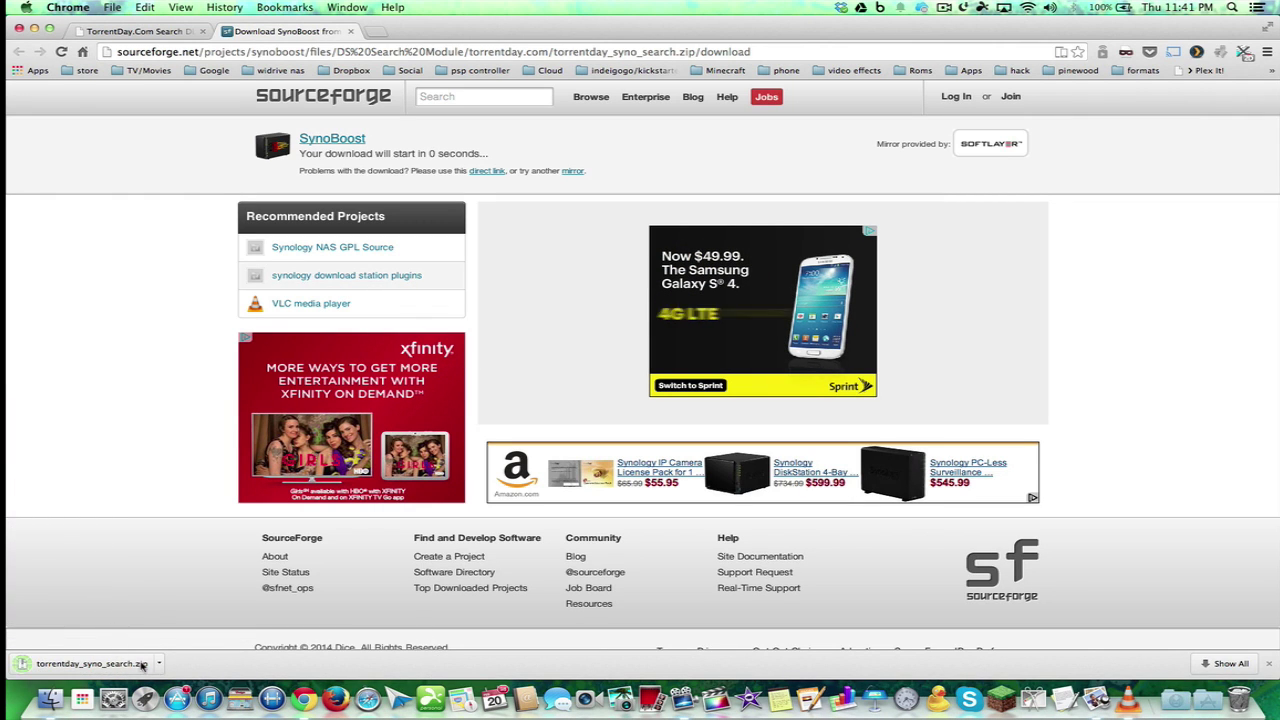
left_click(159, 665)
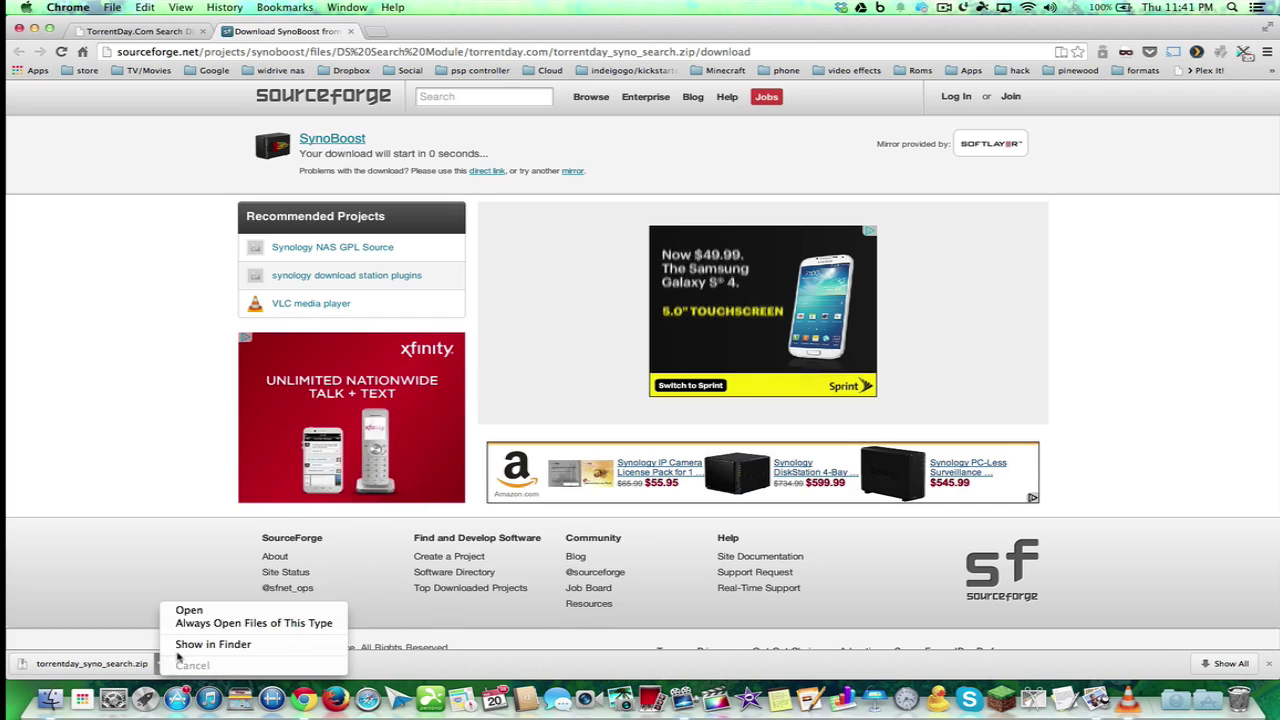
left_click(183, 648)
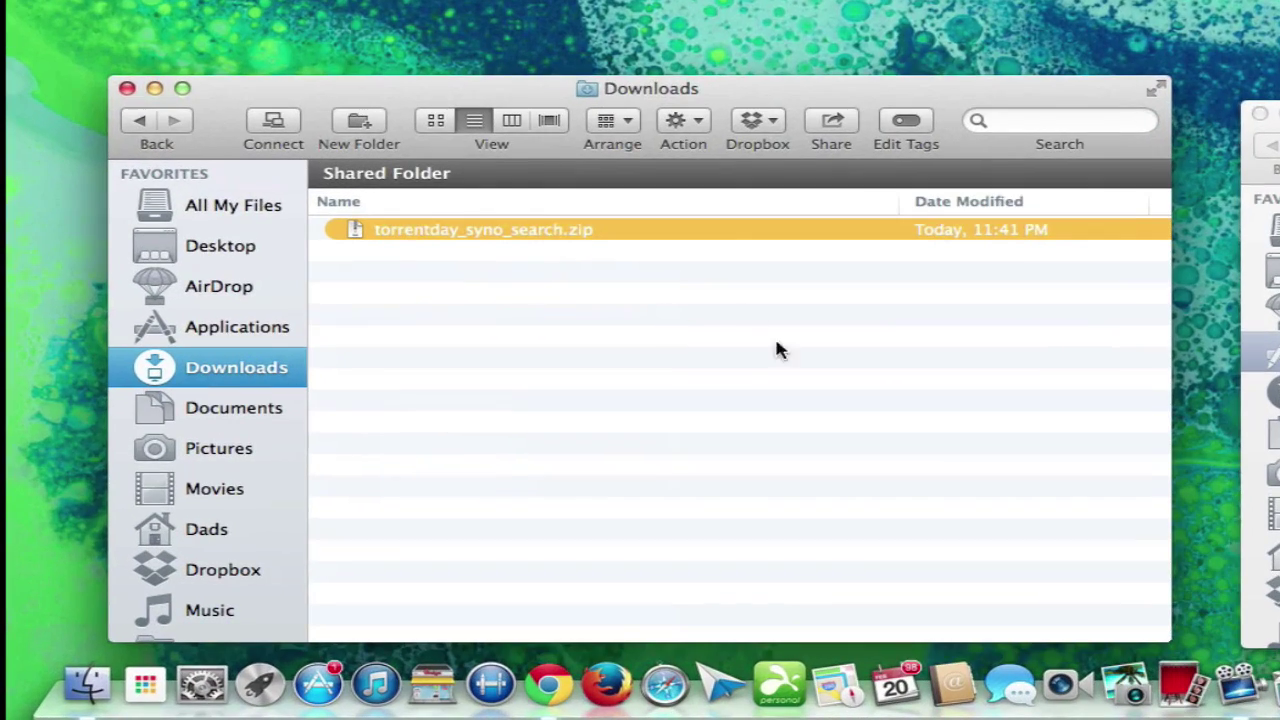
Extract torrentday_syno_search.zip and view the extracted folder's files as large icons
double_click(535, 231)
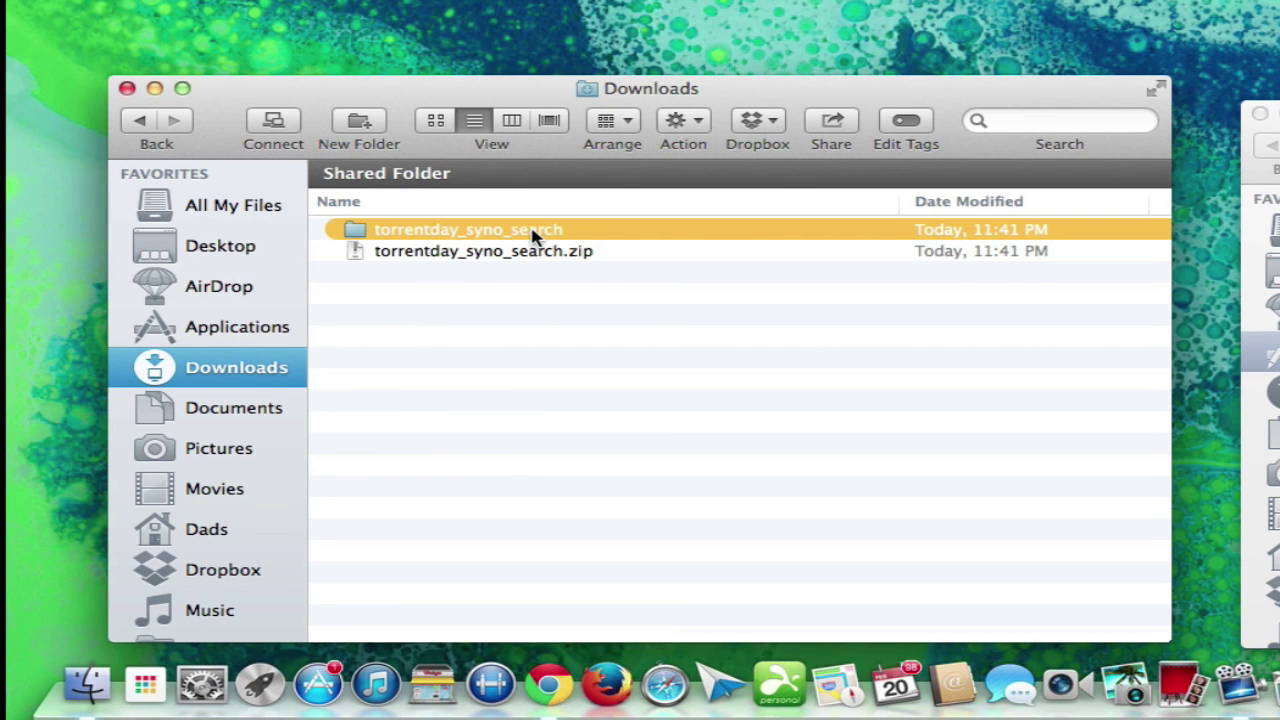
double_click(512, 232)
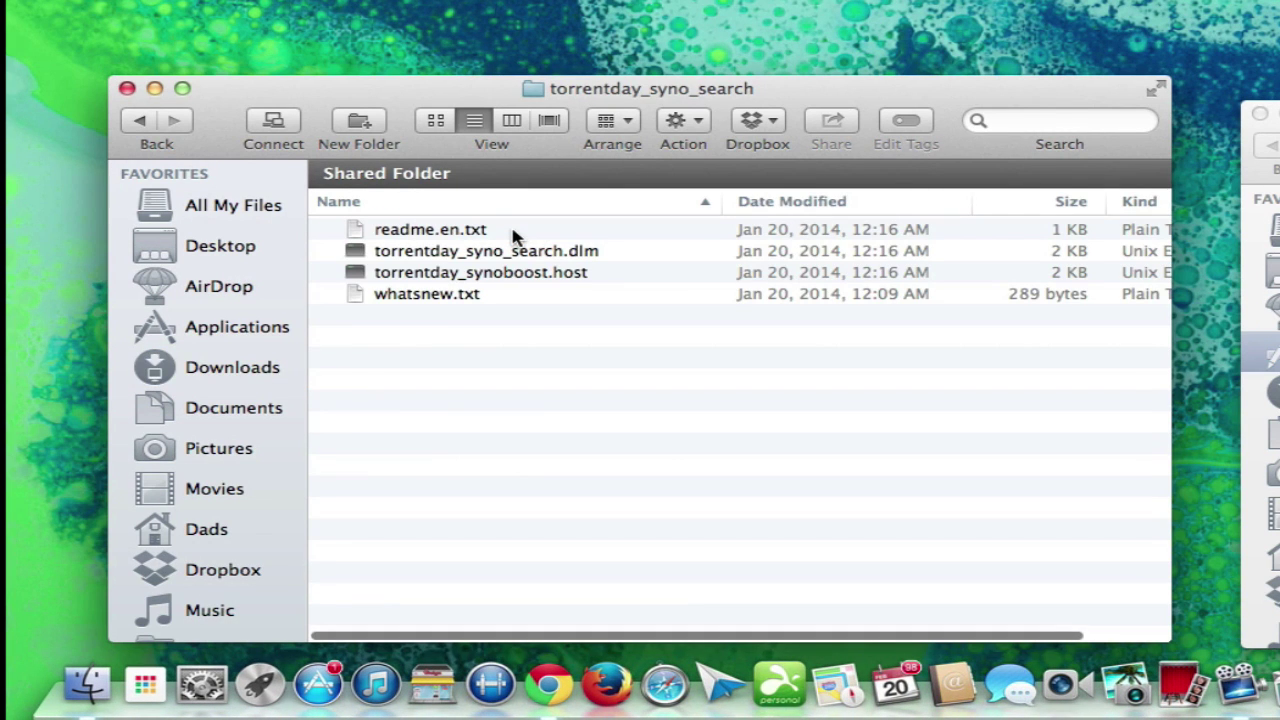
left_click(436, 120)
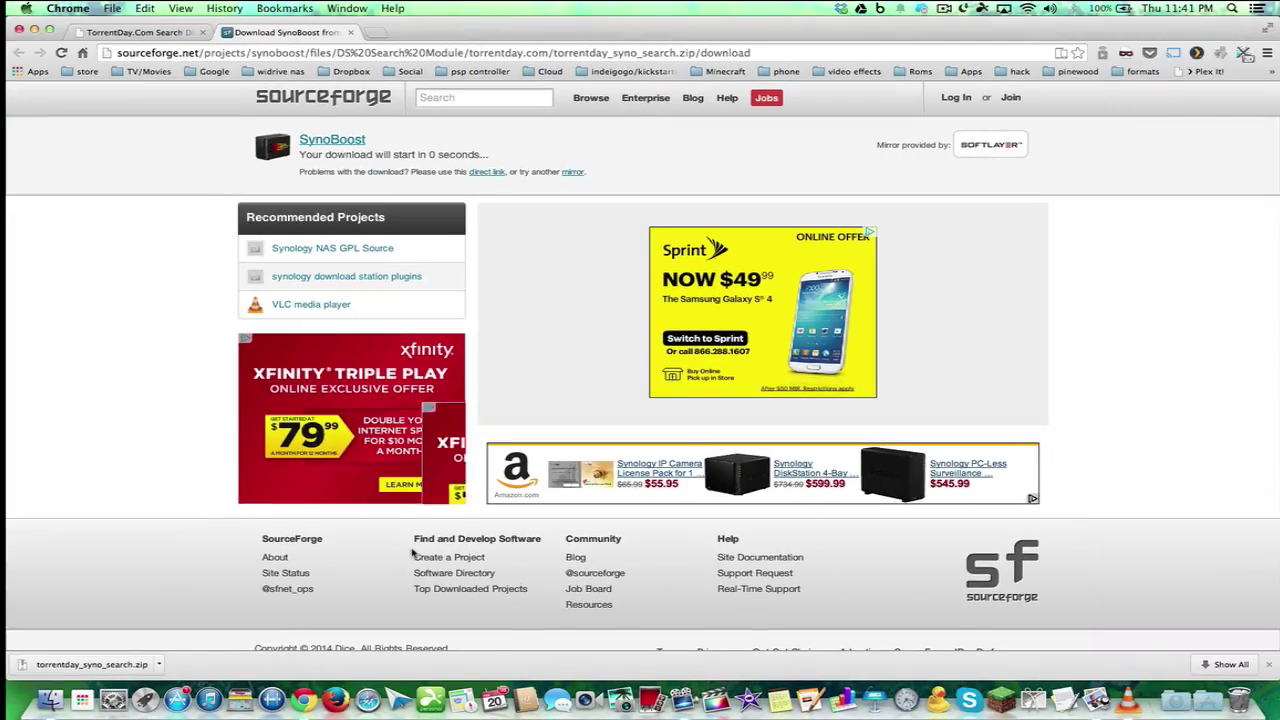
key("ctrl+Left")
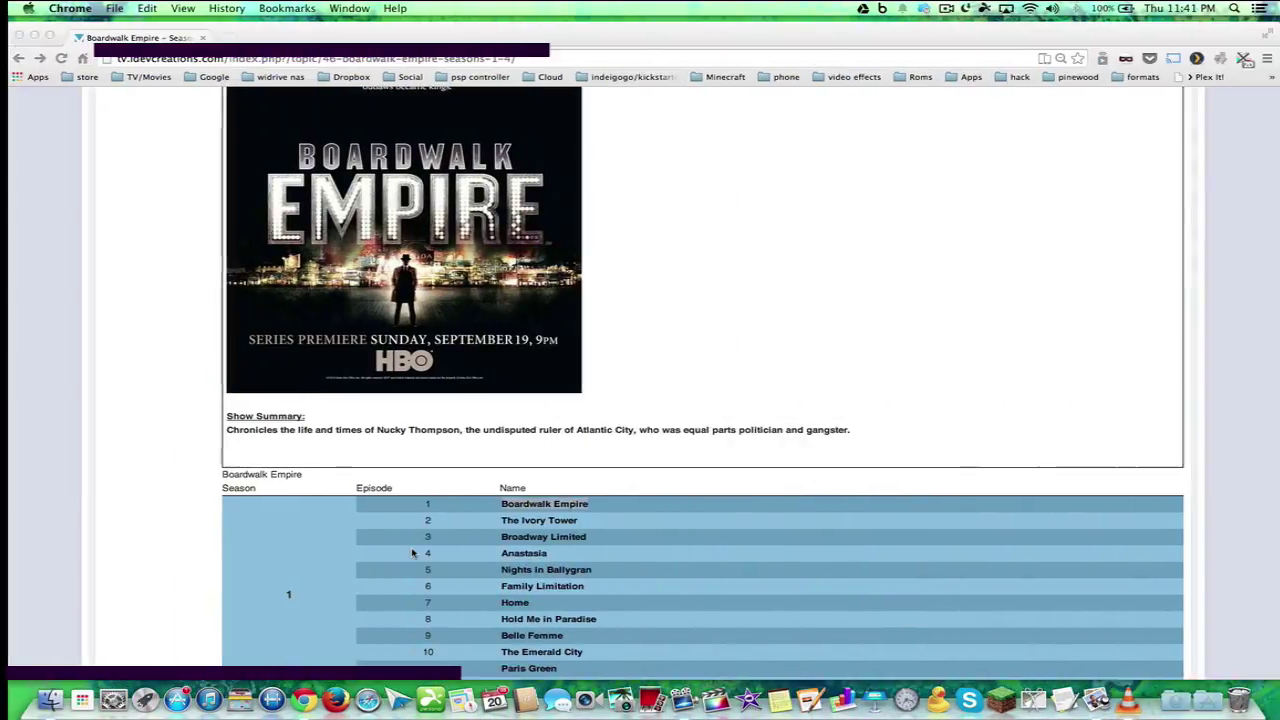
Return to DiskStation Manager and open Download Station's Settings dialog
key("ctrl+Right")
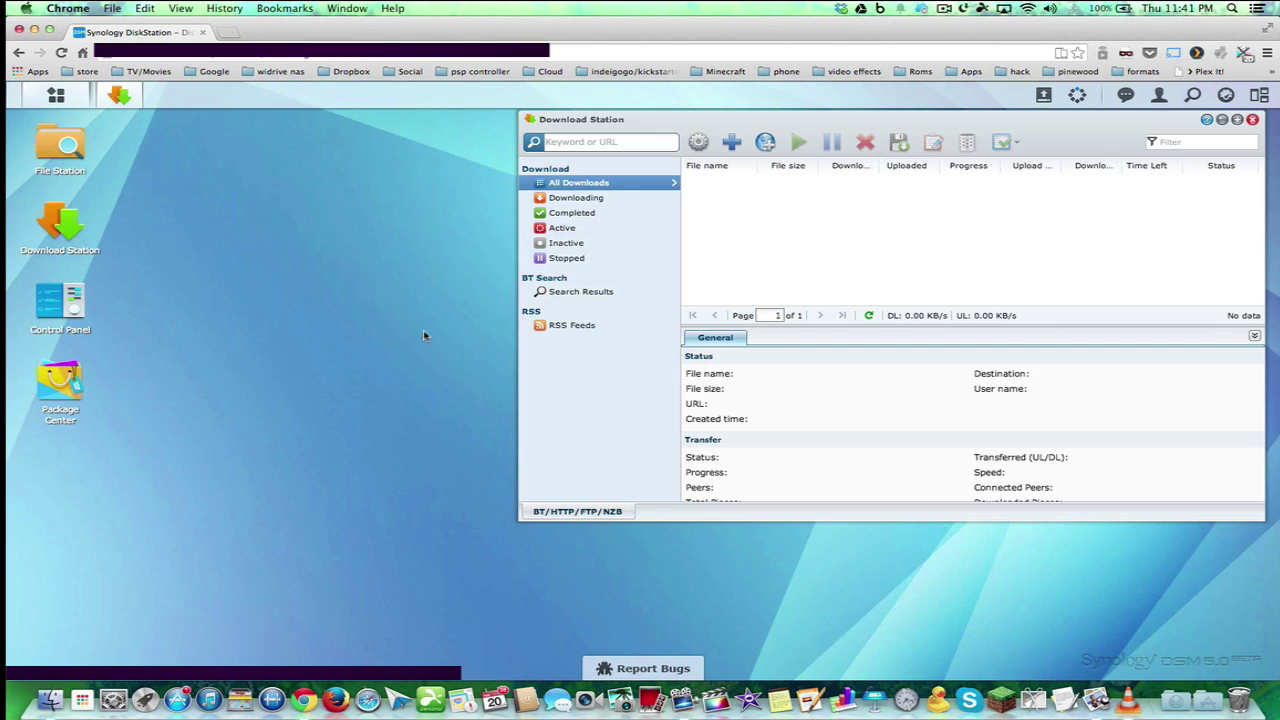
left_click(44, 148)
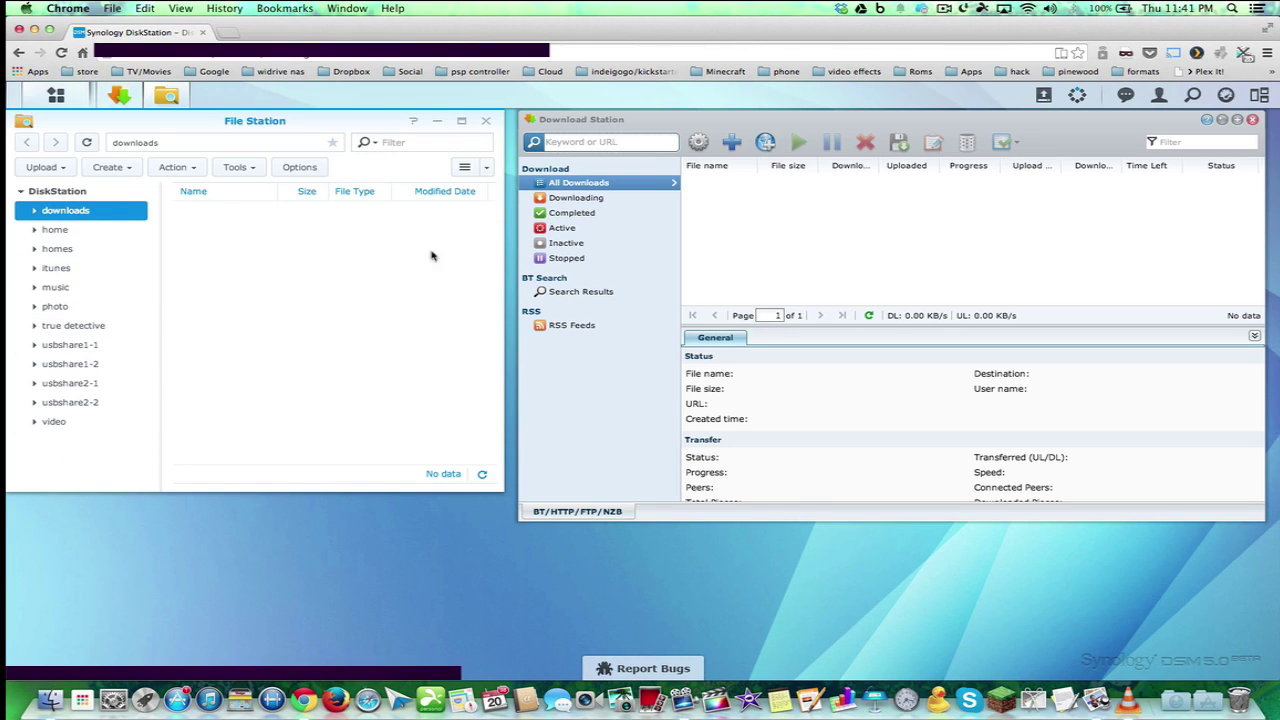
left_click(785, 215)
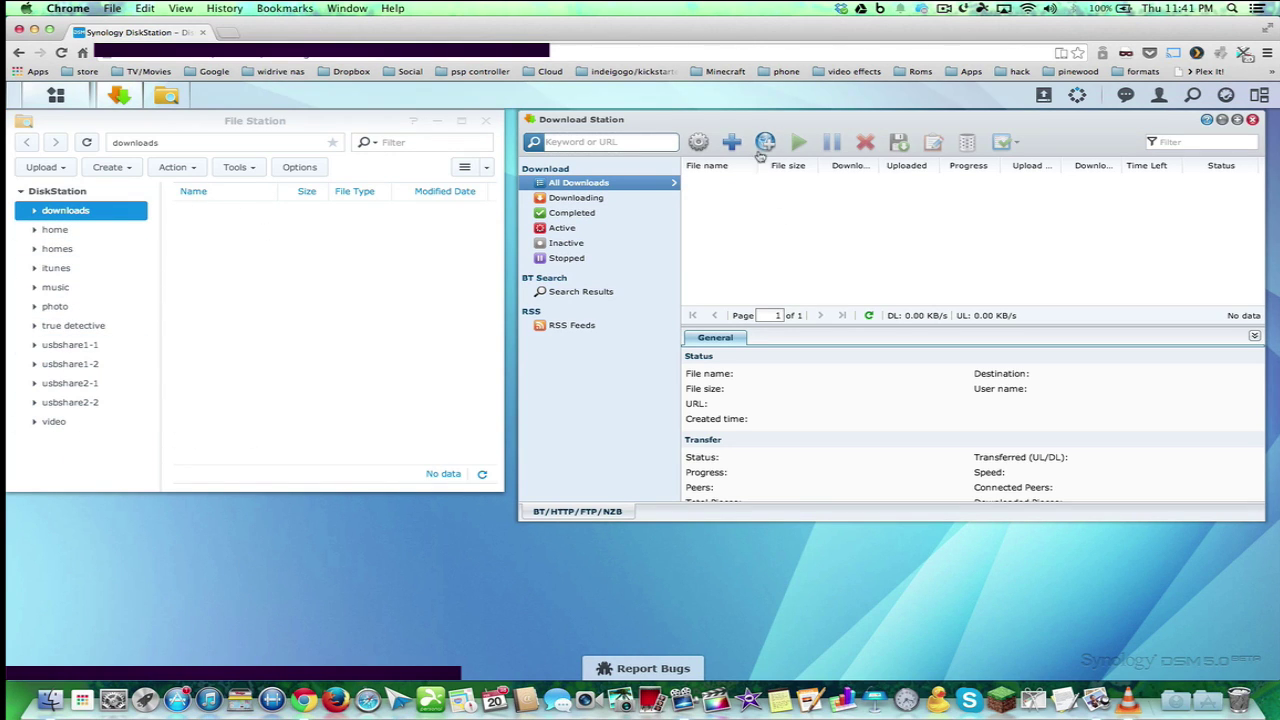
left_click(699, 143)
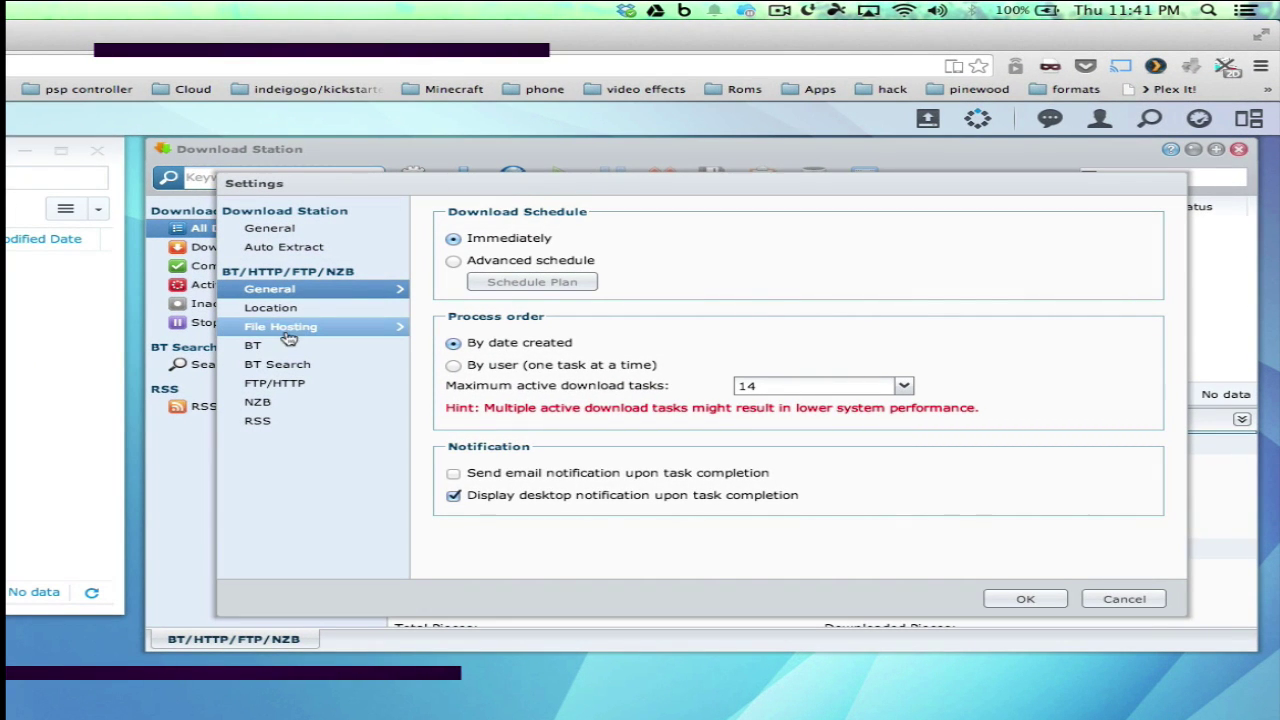
Show the BT Search engine plugin list under BT/HTTP/FTP/NZB in Settings
left_click(276, 364)
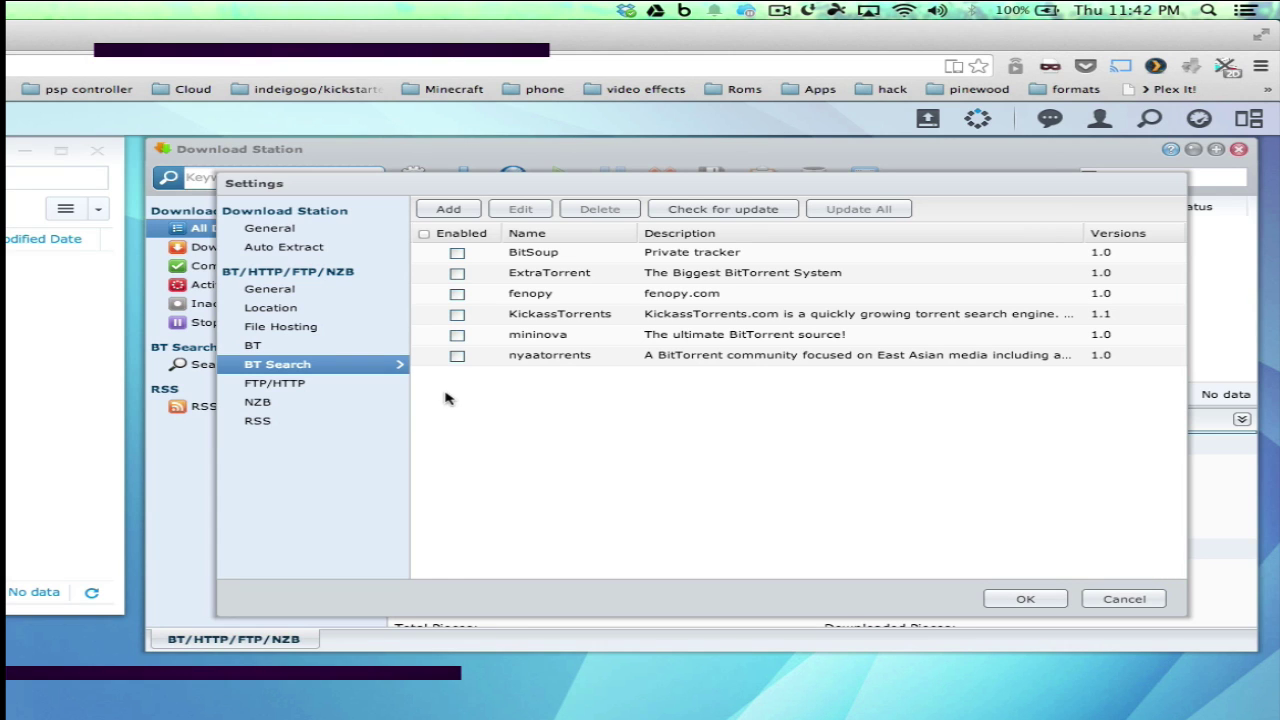
Install torrentday_syno_search.dlm as a BT search module, adding TorrentDay.Com version 1.2
left_click(448, 210)
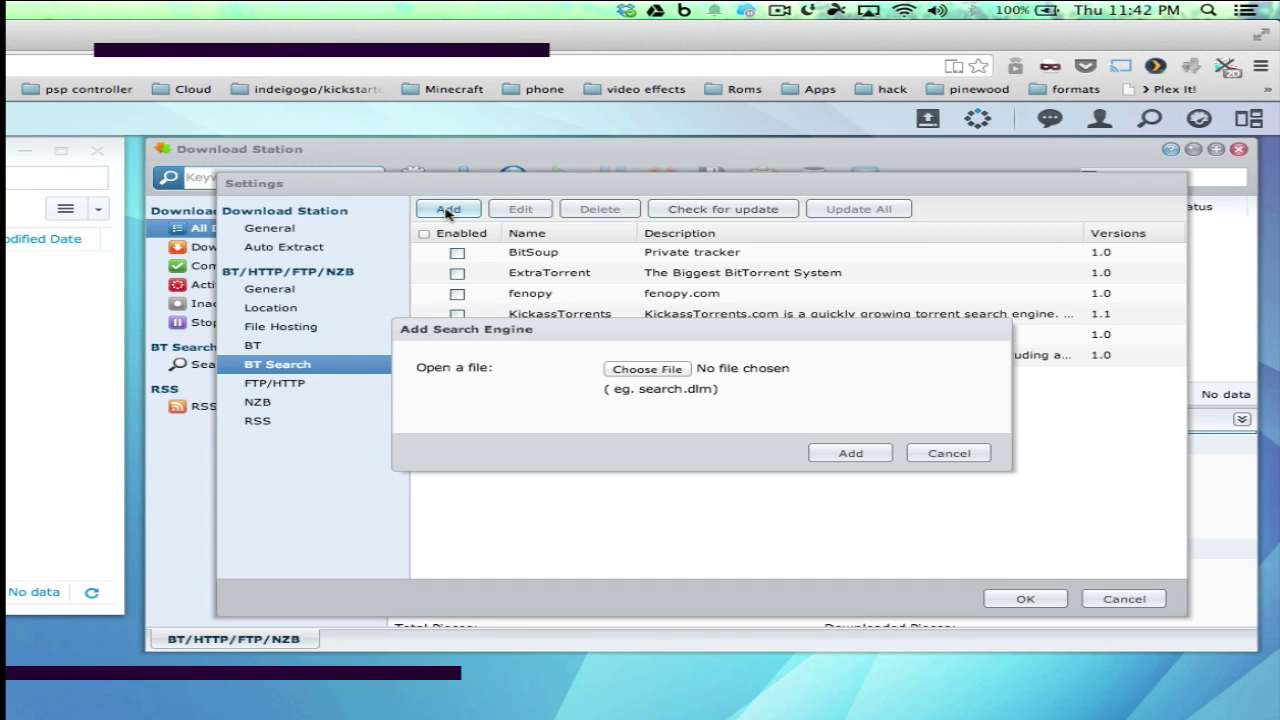
left_click(647, 369)
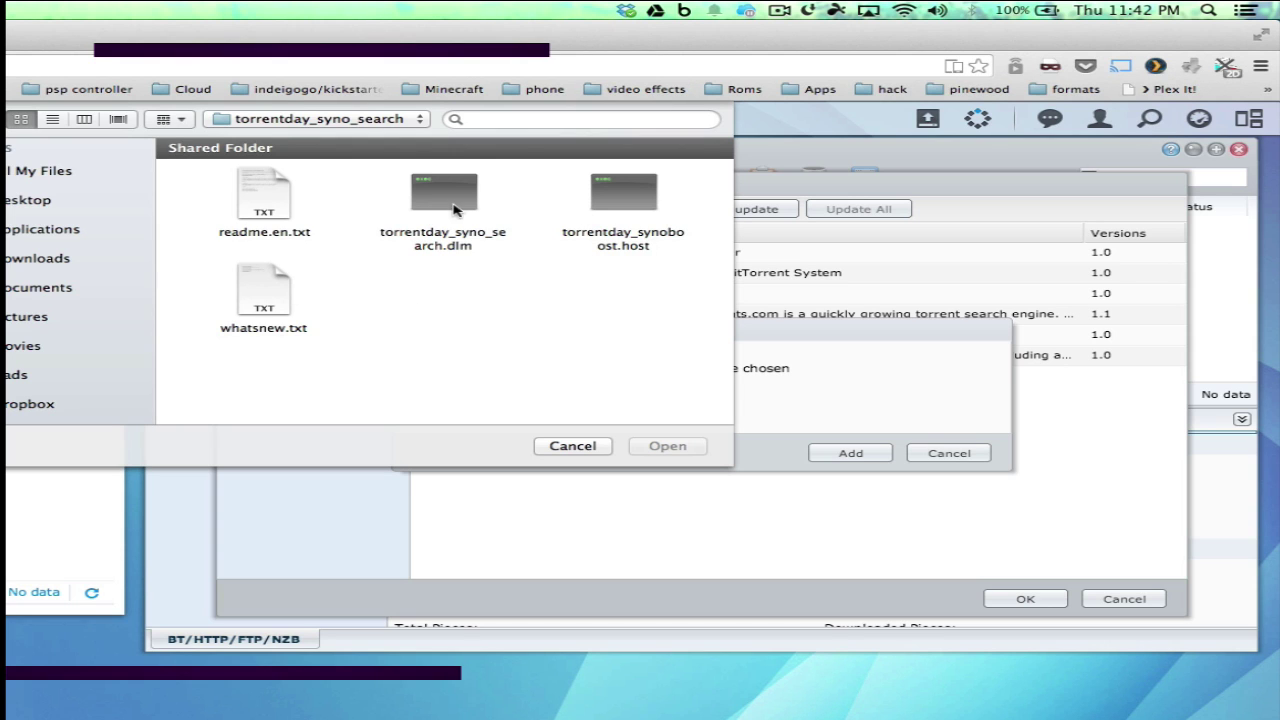
left_click(466, 248)
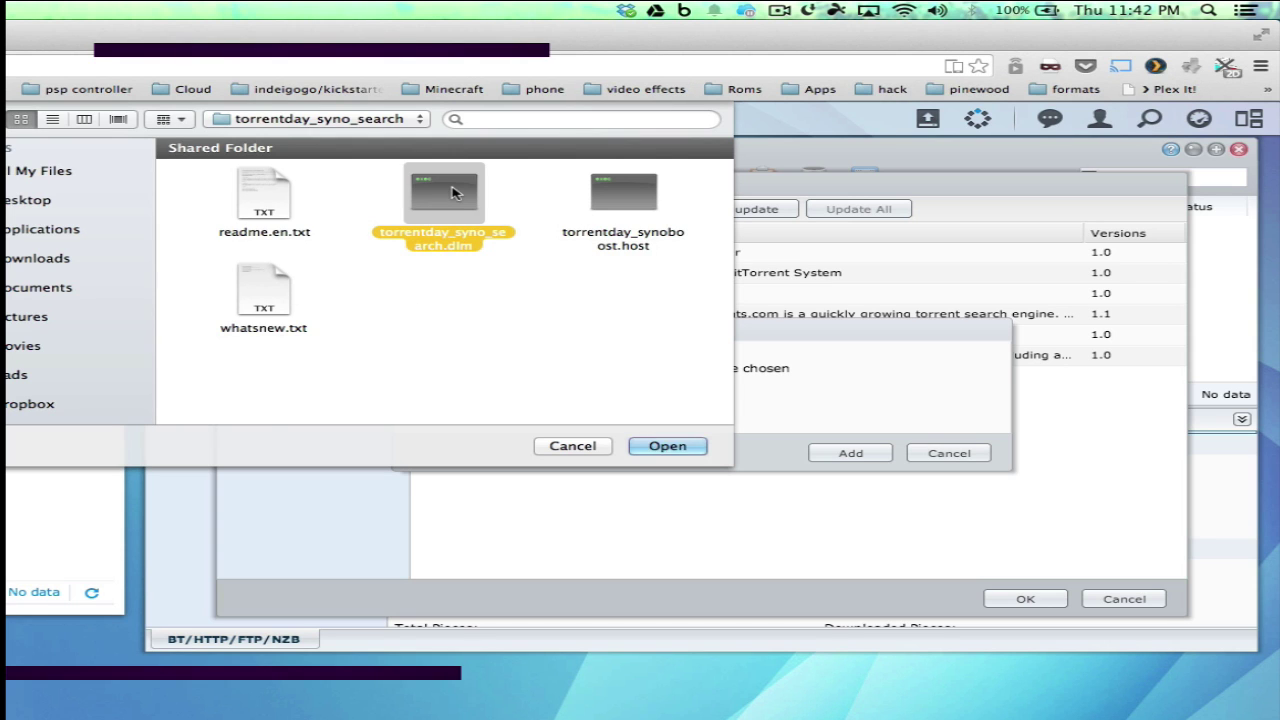
left_click(665, 446)
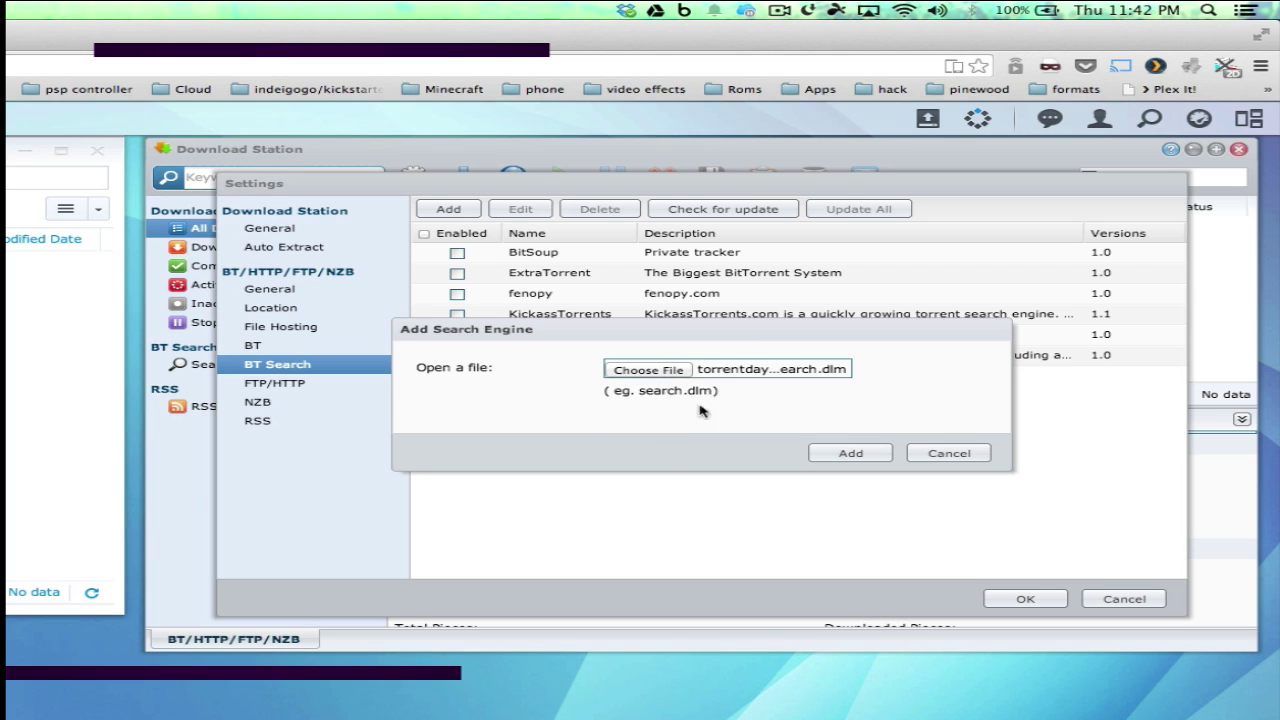
left_click(849, 454)
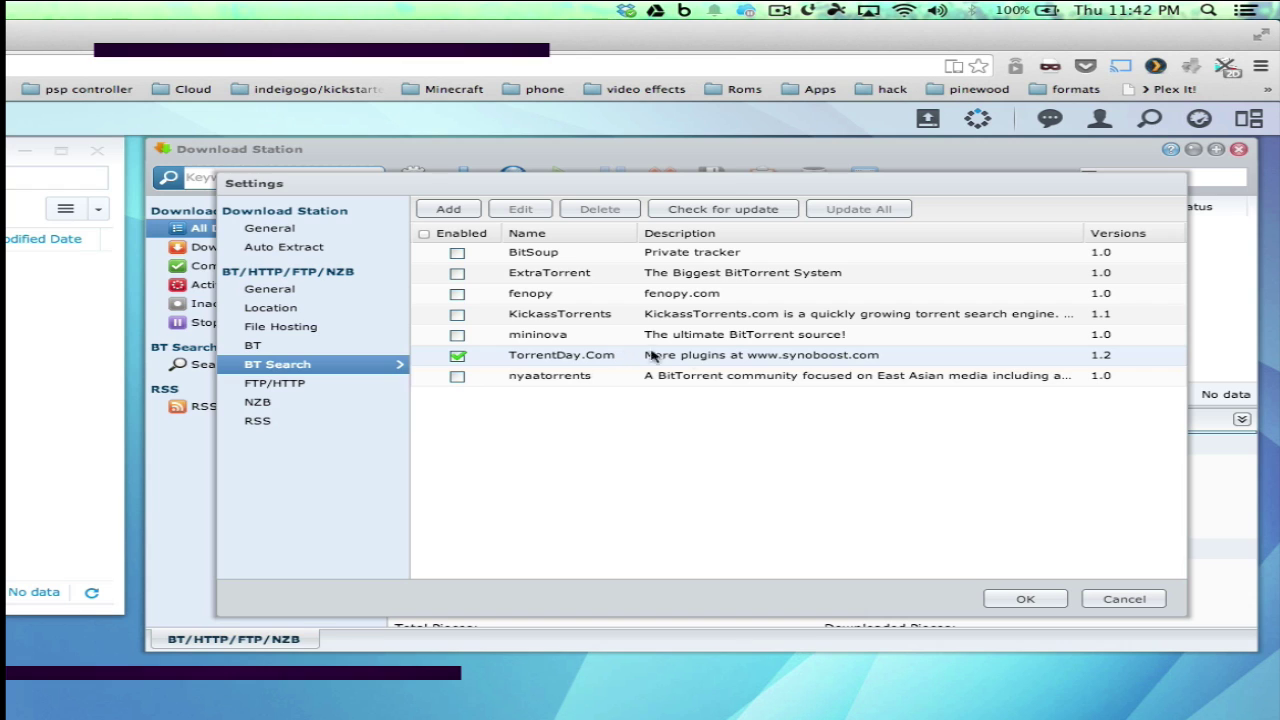
Verify the TorrentDay.Com search plugin's account login succeeds and save its settings
double_click(540, 355)
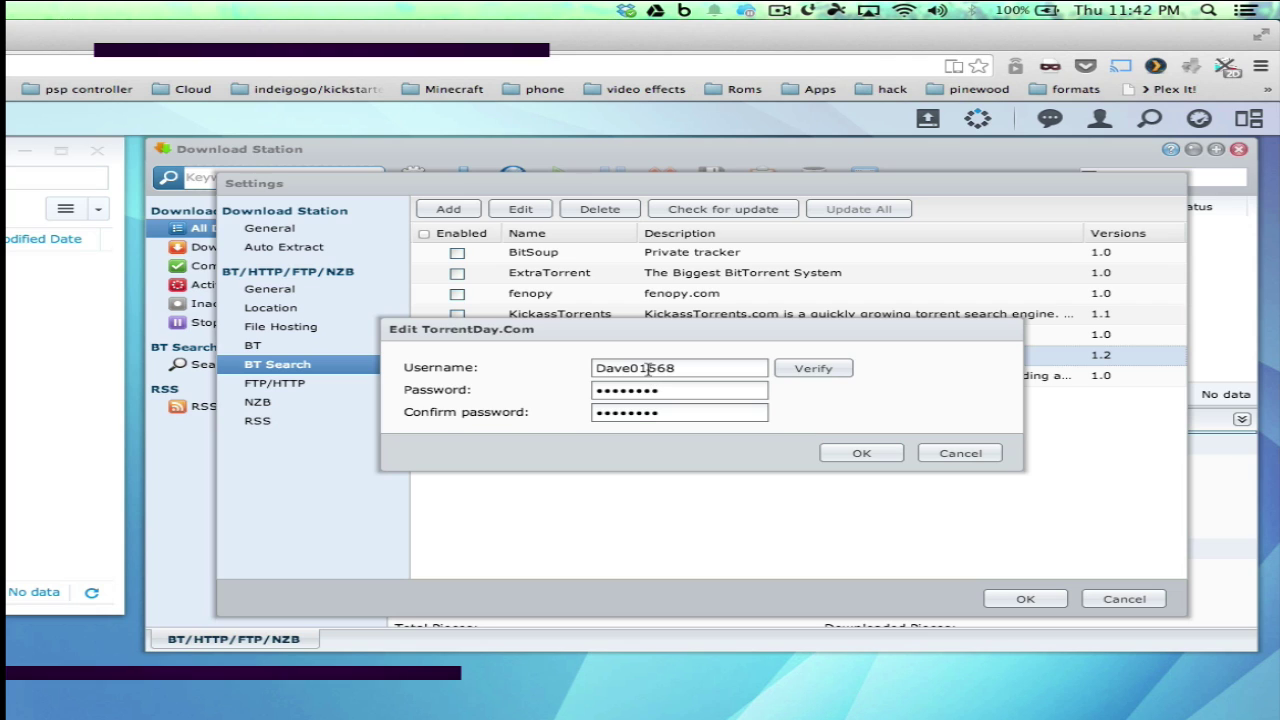
left_click(806, 369)
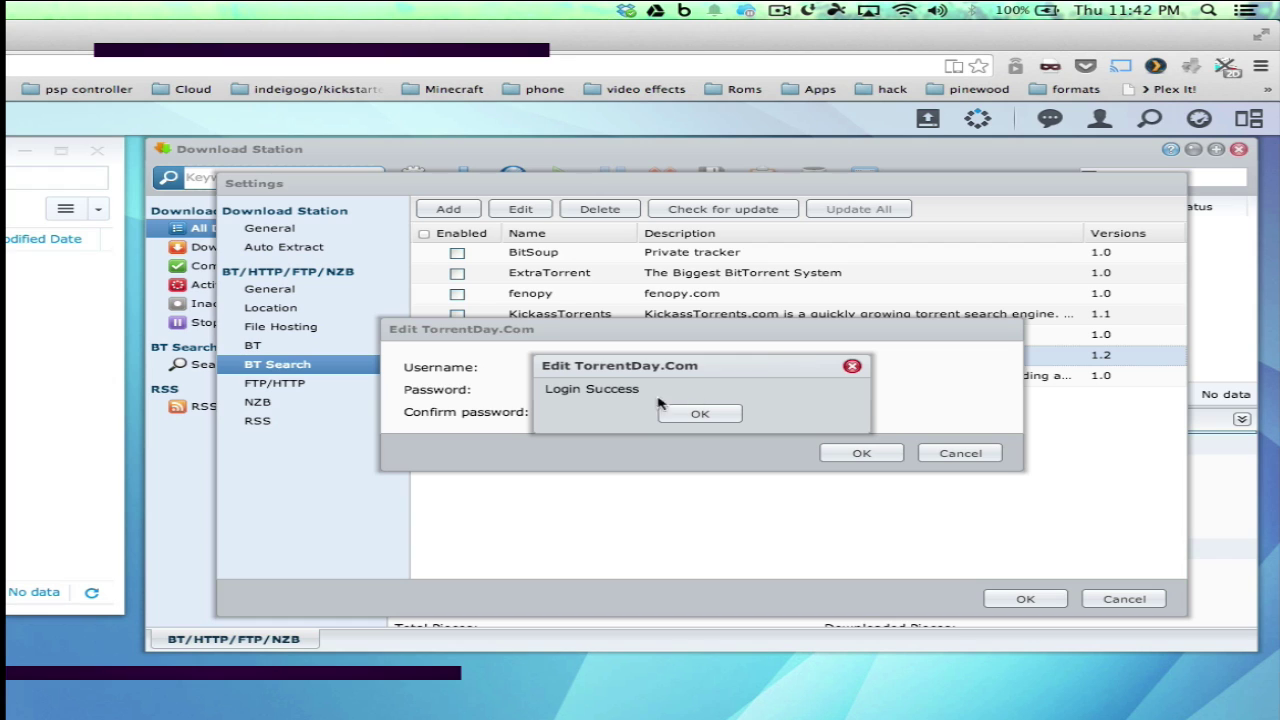
left_click(697, 416)
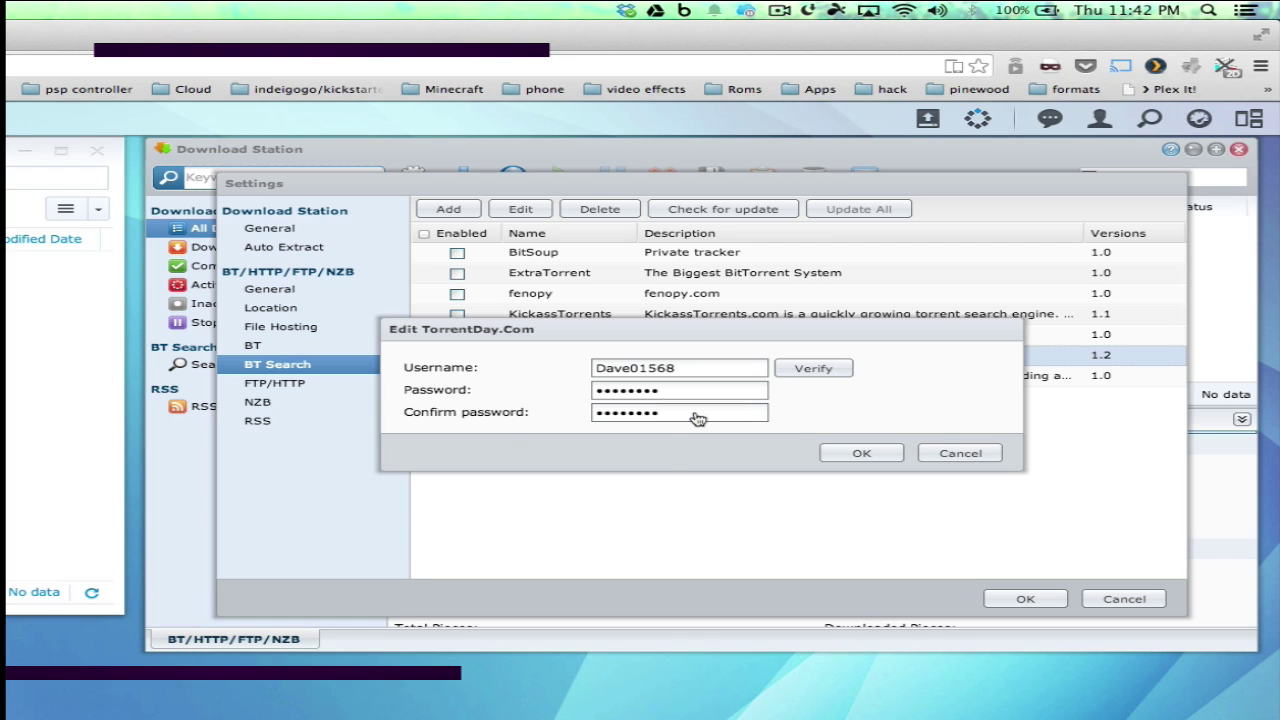
left_click(860, 455)
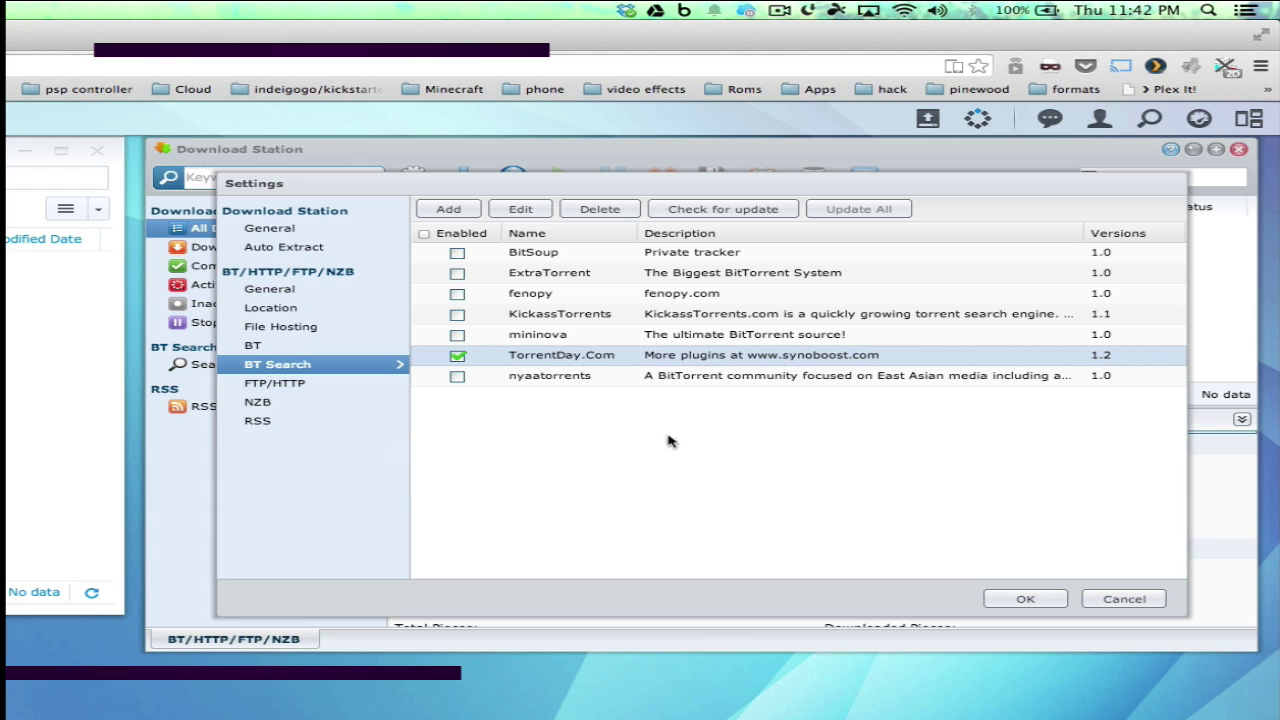
Install the torrentday_synoboost.host module from the File Hosting list
left_click(272, 332)
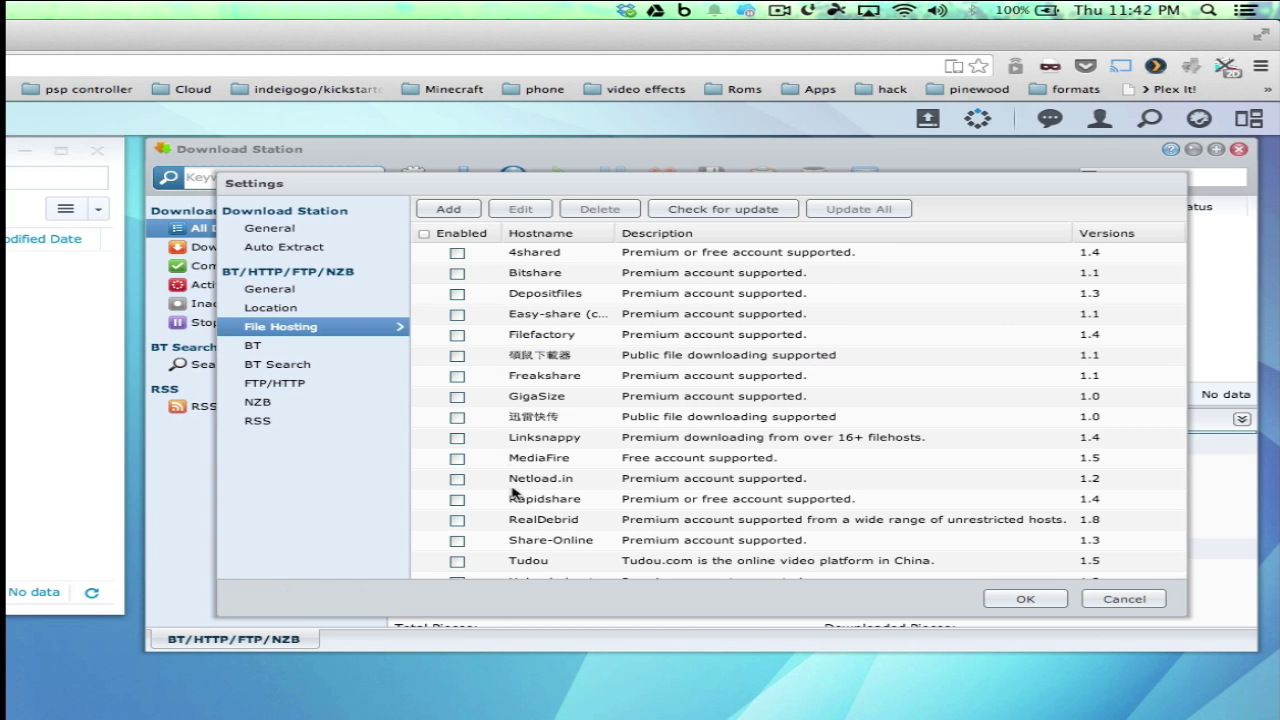
scroll(535, 362, "down", 2)
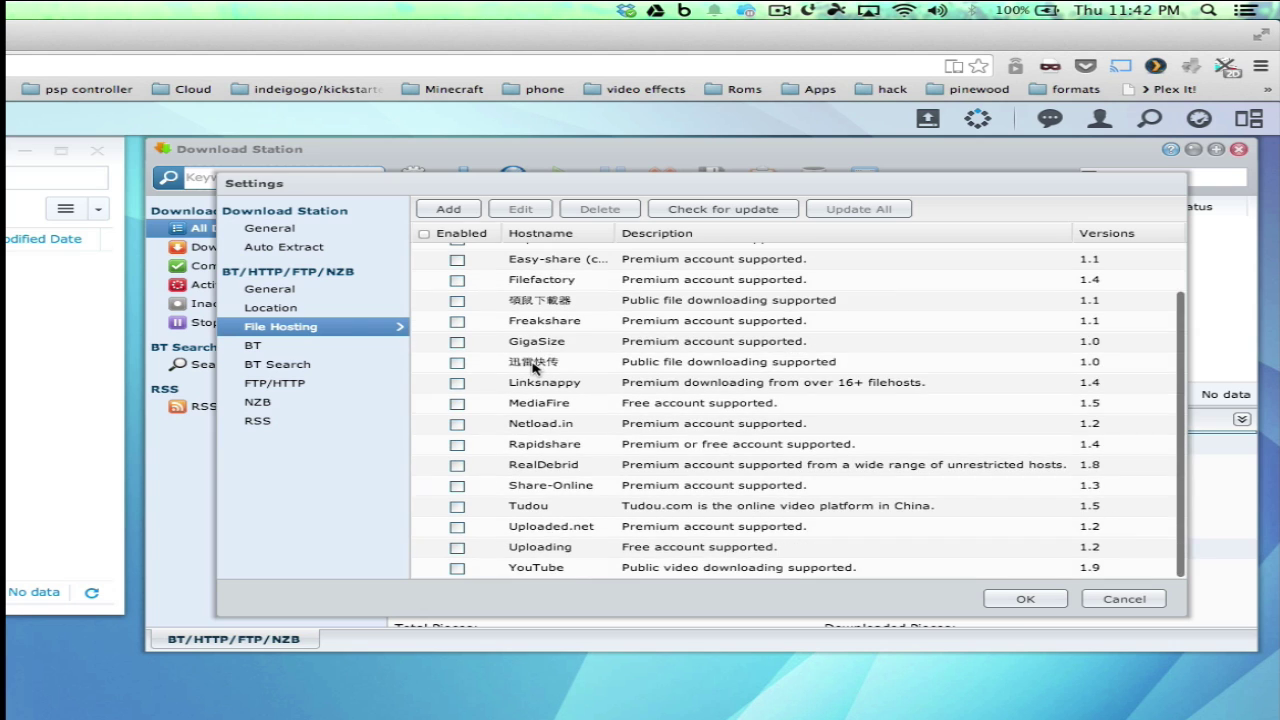
scroll(535, 367, "up", 2)
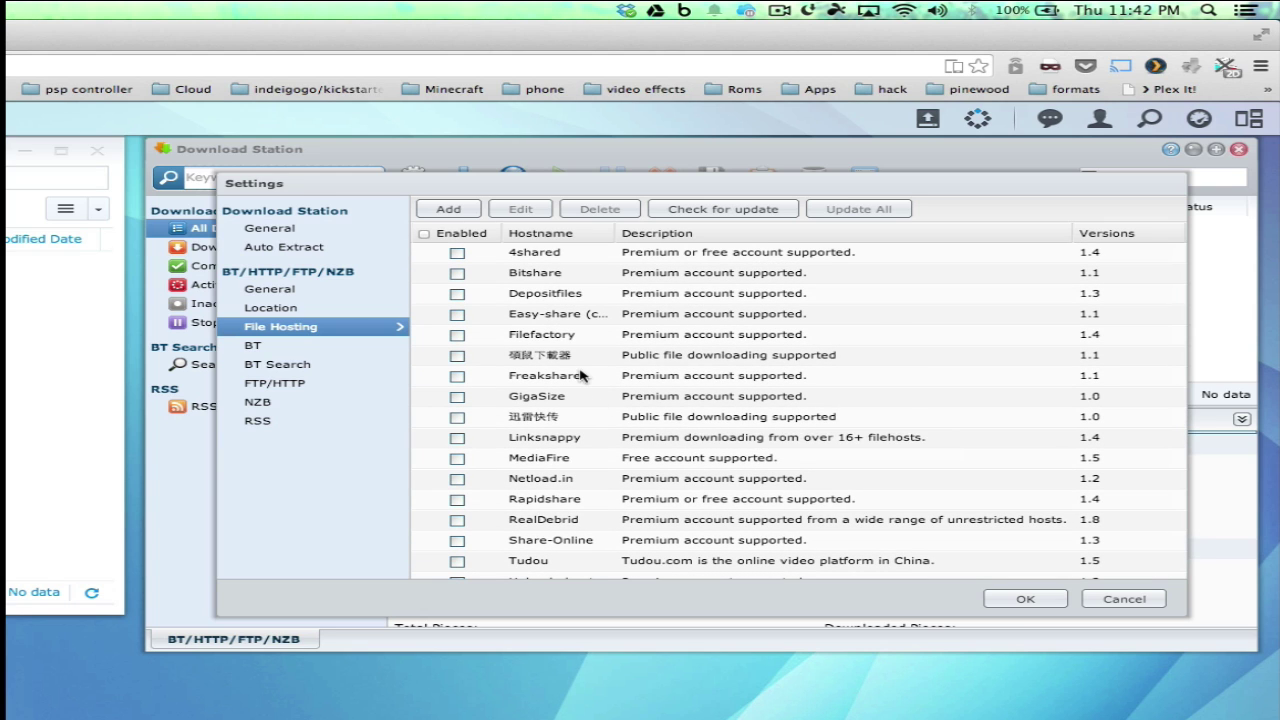
left_click(446, 209)
left_click(644, 372)
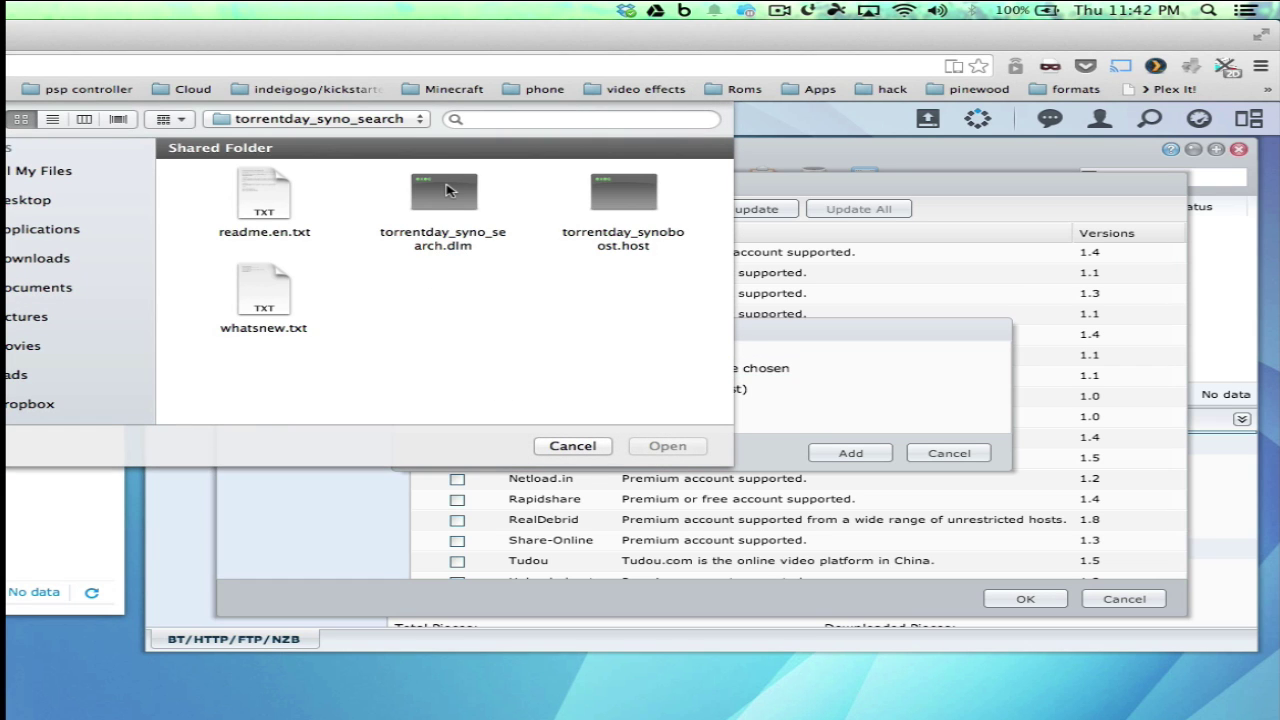
left_click(633, 205)
left_click(666, 447)
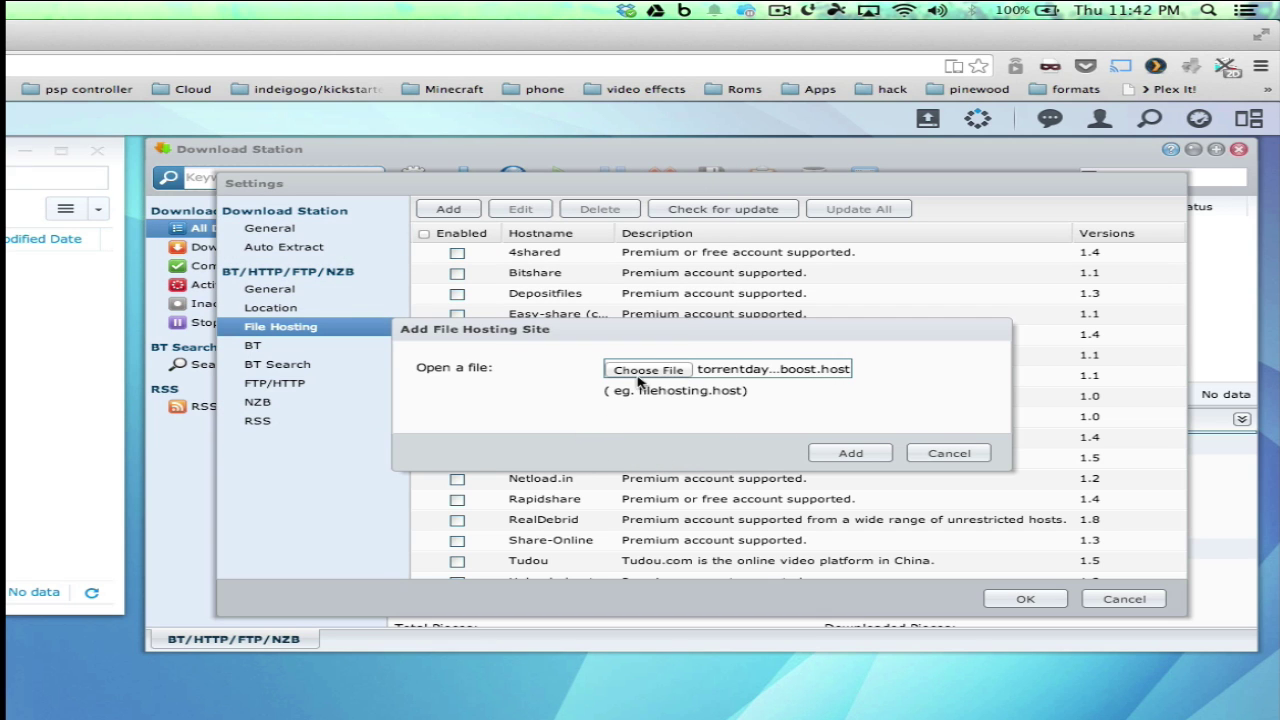
left_click(848, 453)
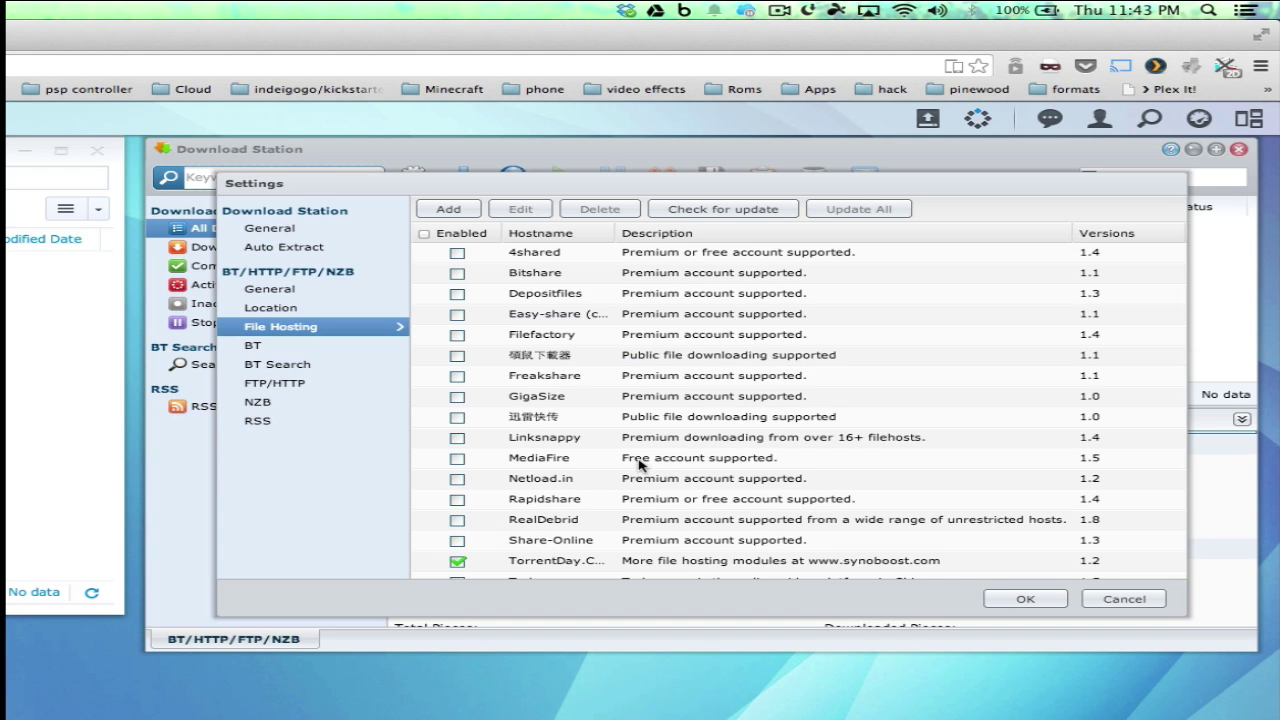
scroll(620, 468, "down", 3)
Save the TorrentDay username and password on the file hosting module, then apply the Download Station settings
double_click(569, 487)
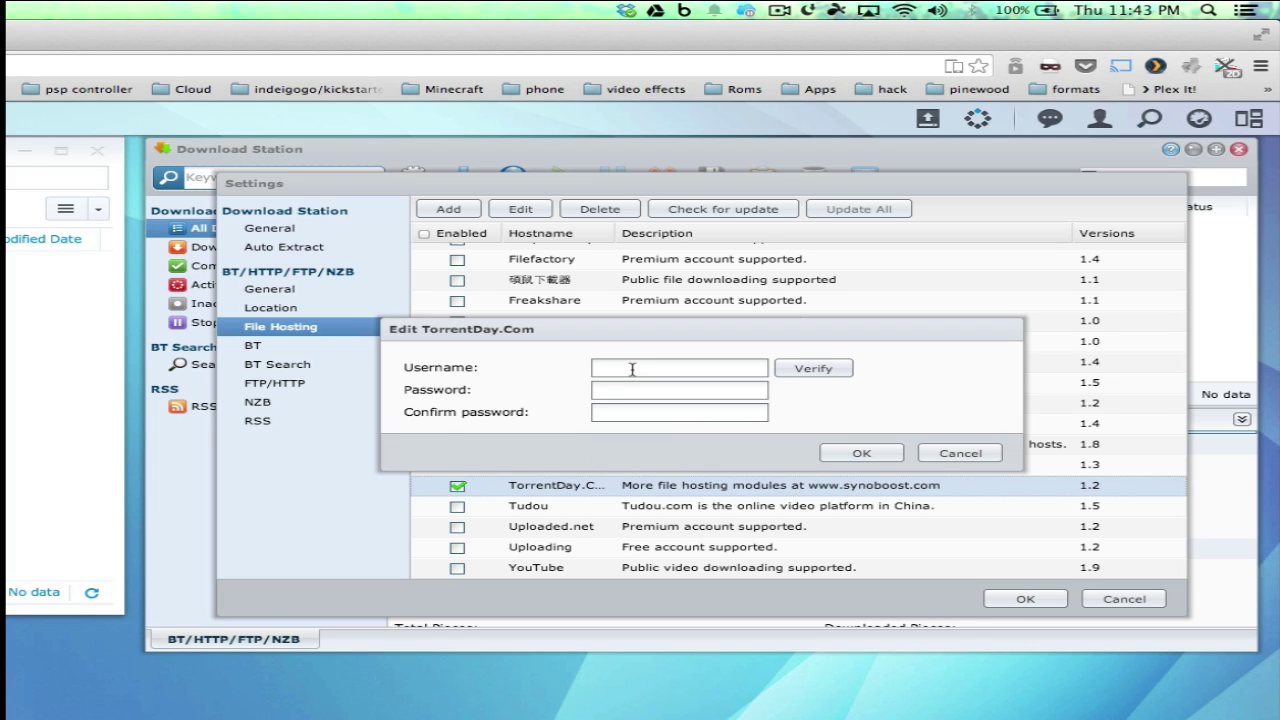
left_click(780, 370)
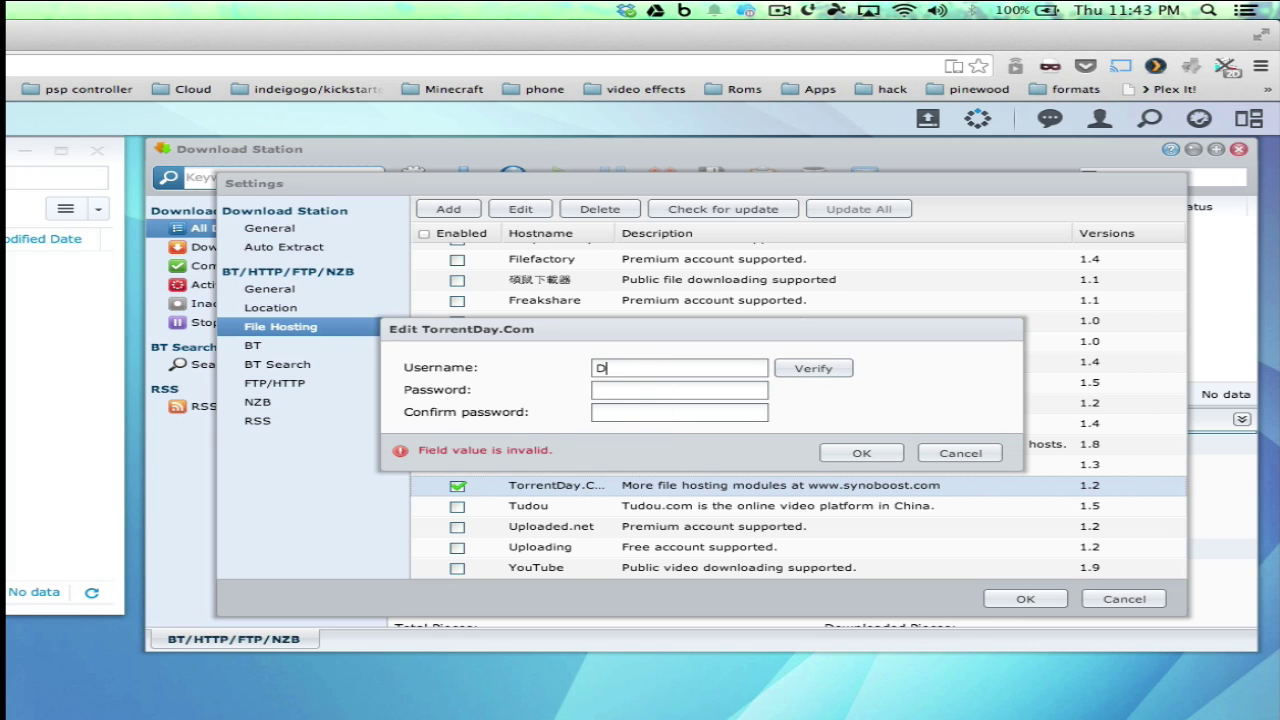
type("Da")
type("ve01568")
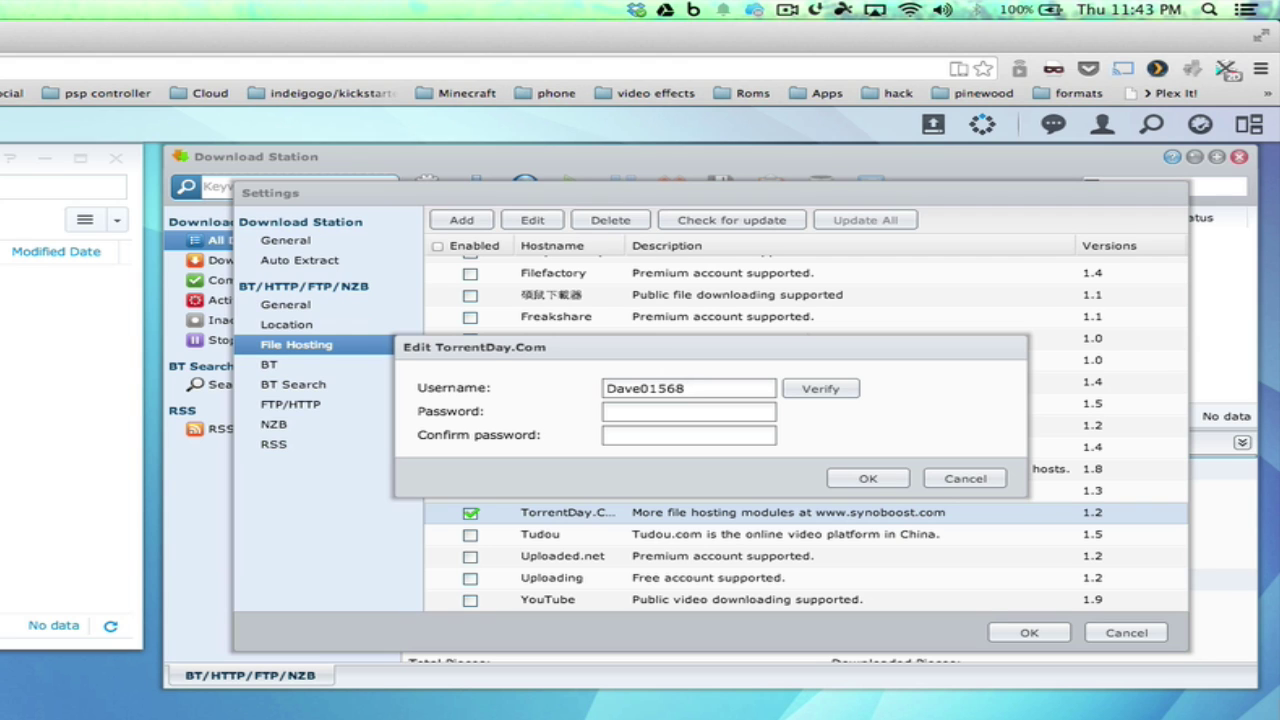
key("Tab")
type("••••••••••••••")
key("Tab")
type("••••••••••••••")
left_click(860, 478)
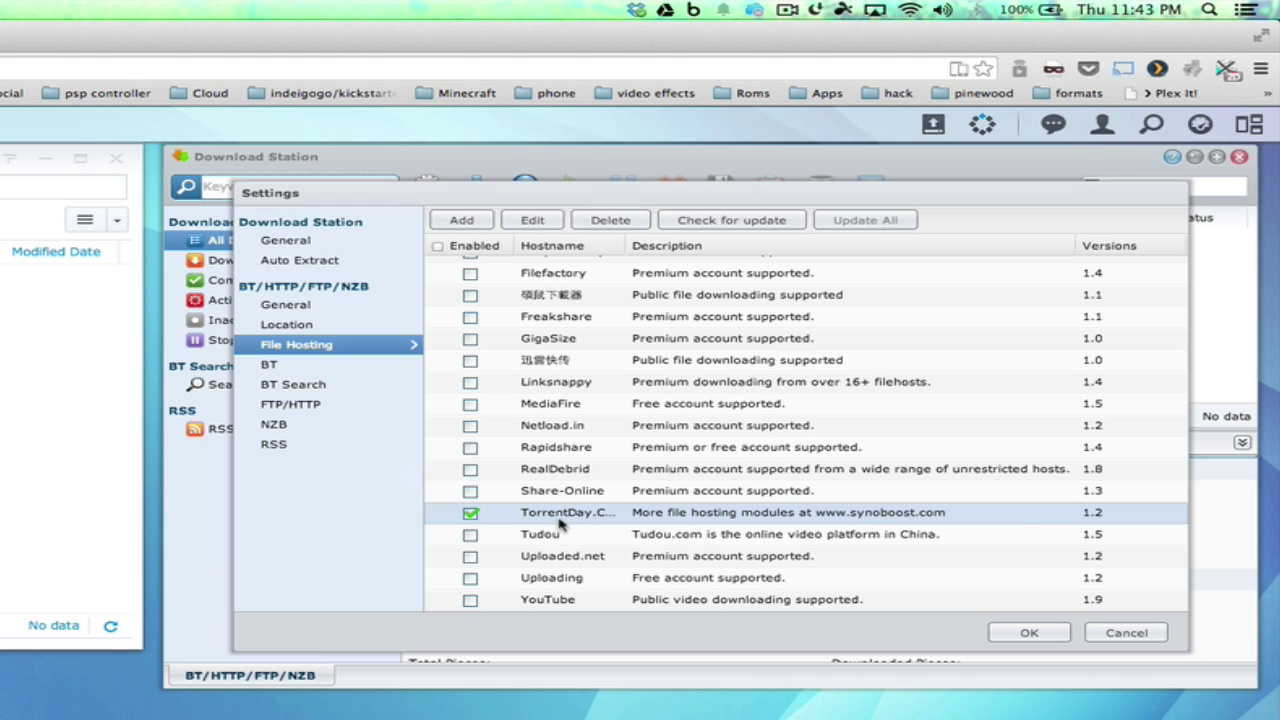
left_click(301, 389)
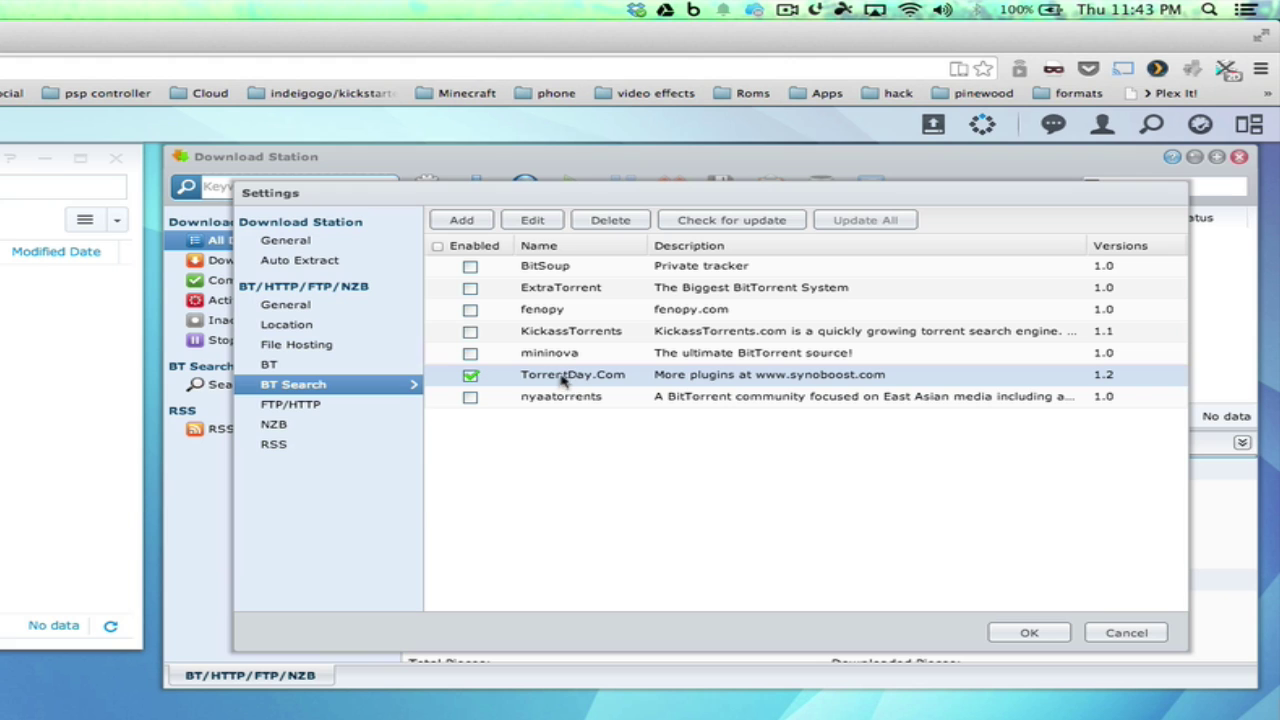
left_click(1029, 632)
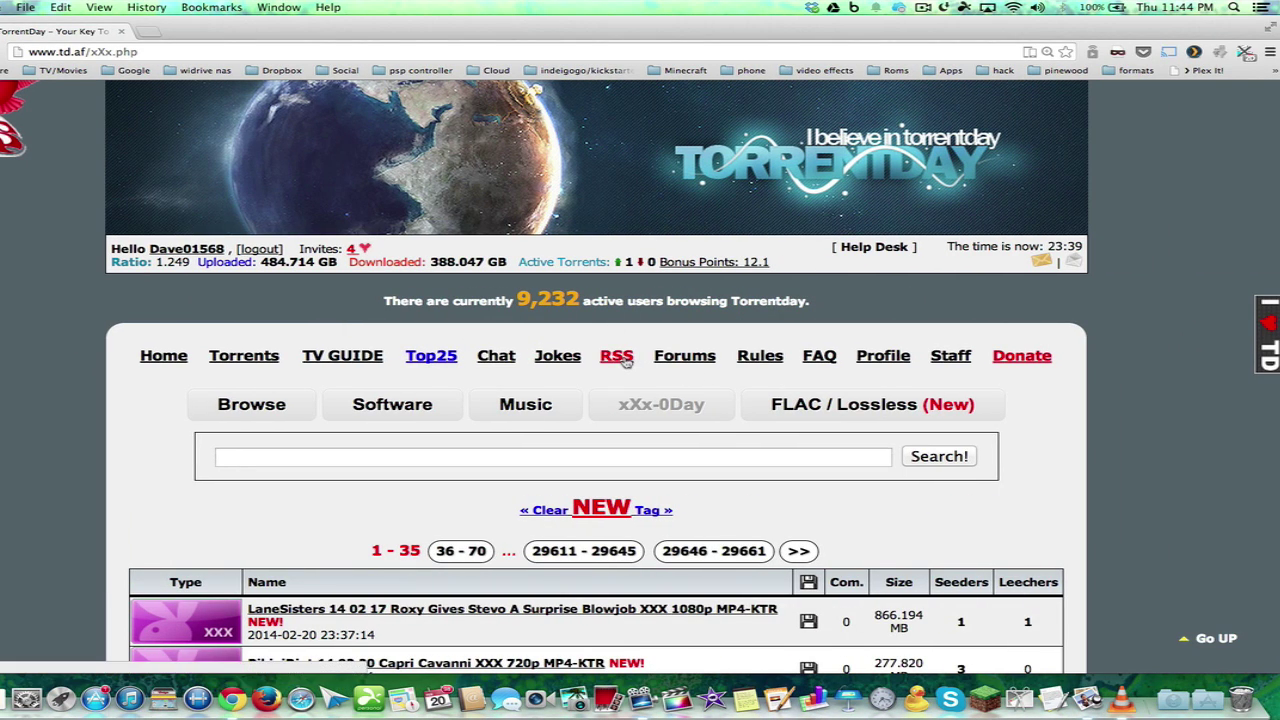
Generate a TorrentDay RSS feed that adds the TV/480p, TV/SD-x264 and TV/X264 categories
left_click(622, 360)
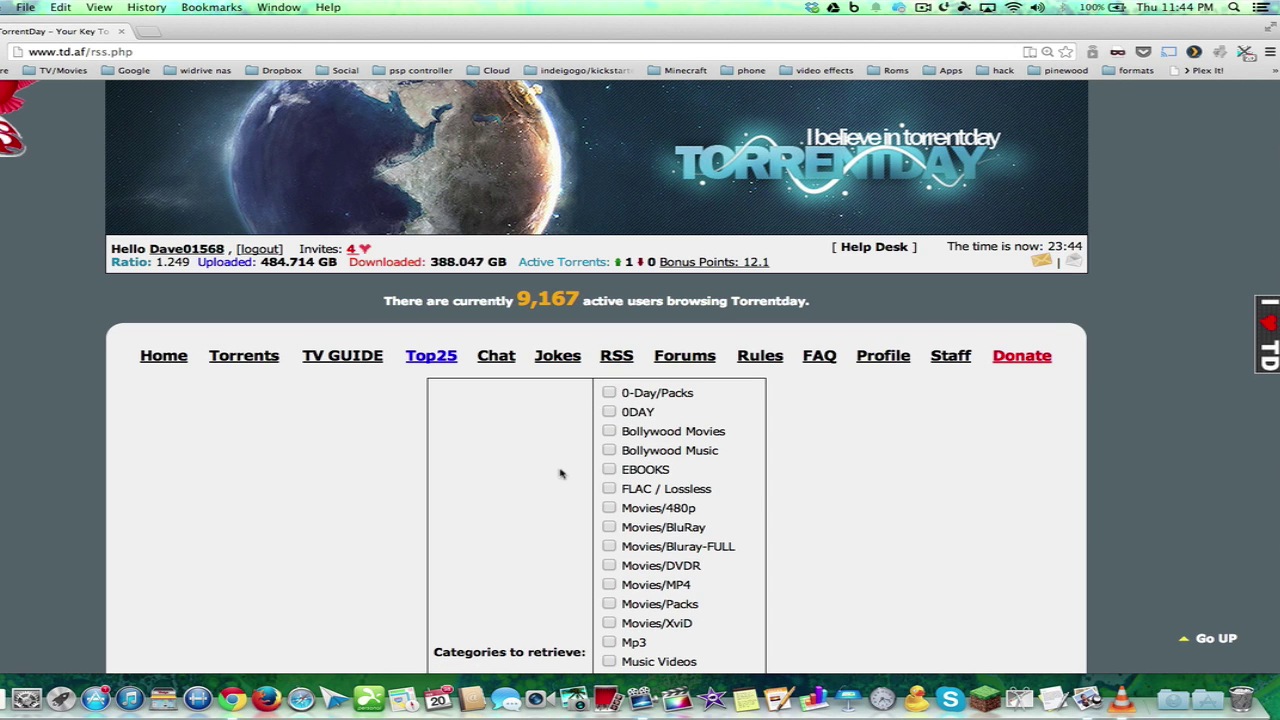
scroll(549, 509, "down", 5)
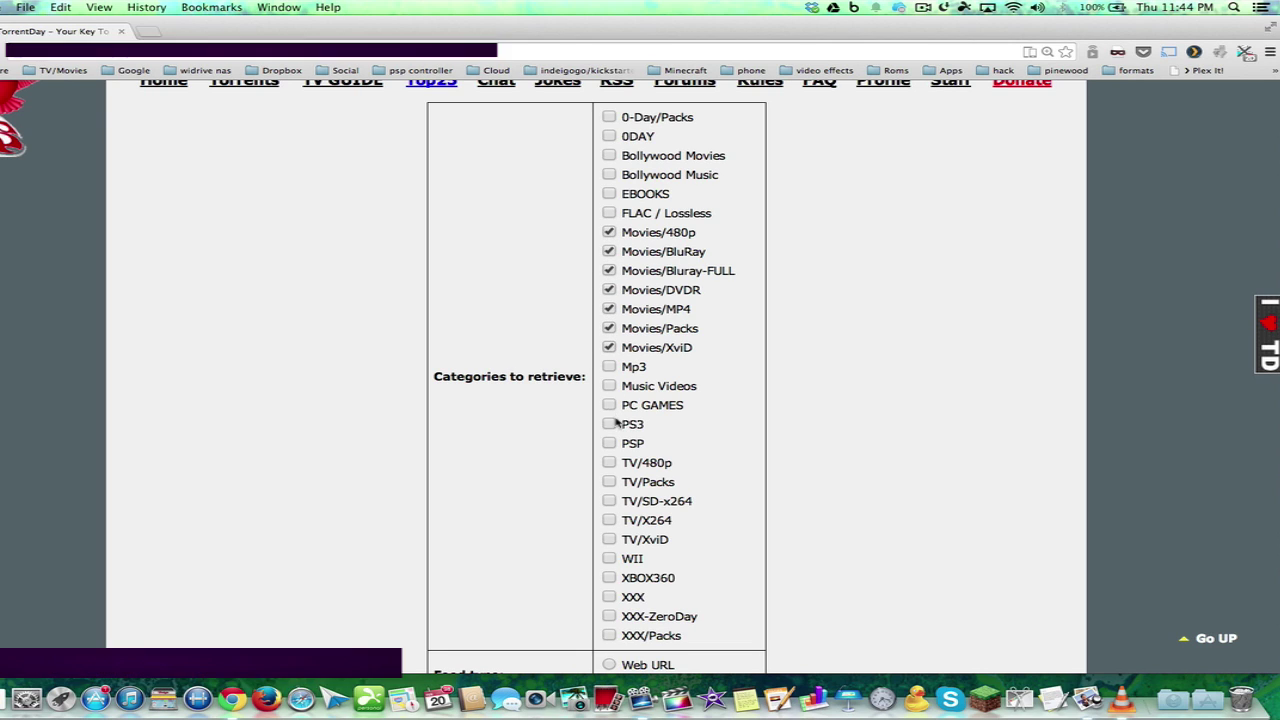
left_click(609, 463)
left_click(609, 501)
left_click(609, 520)
scroll(563, 545, "down", 5)
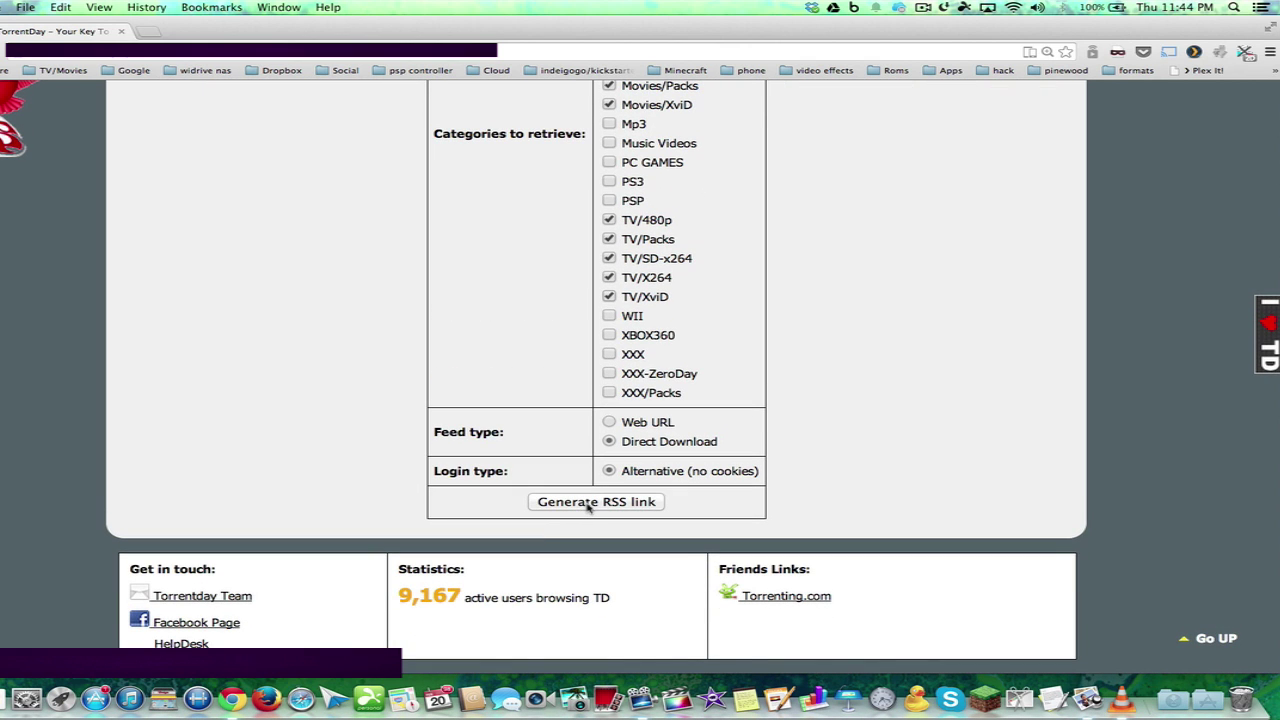
left_click(588, 504)
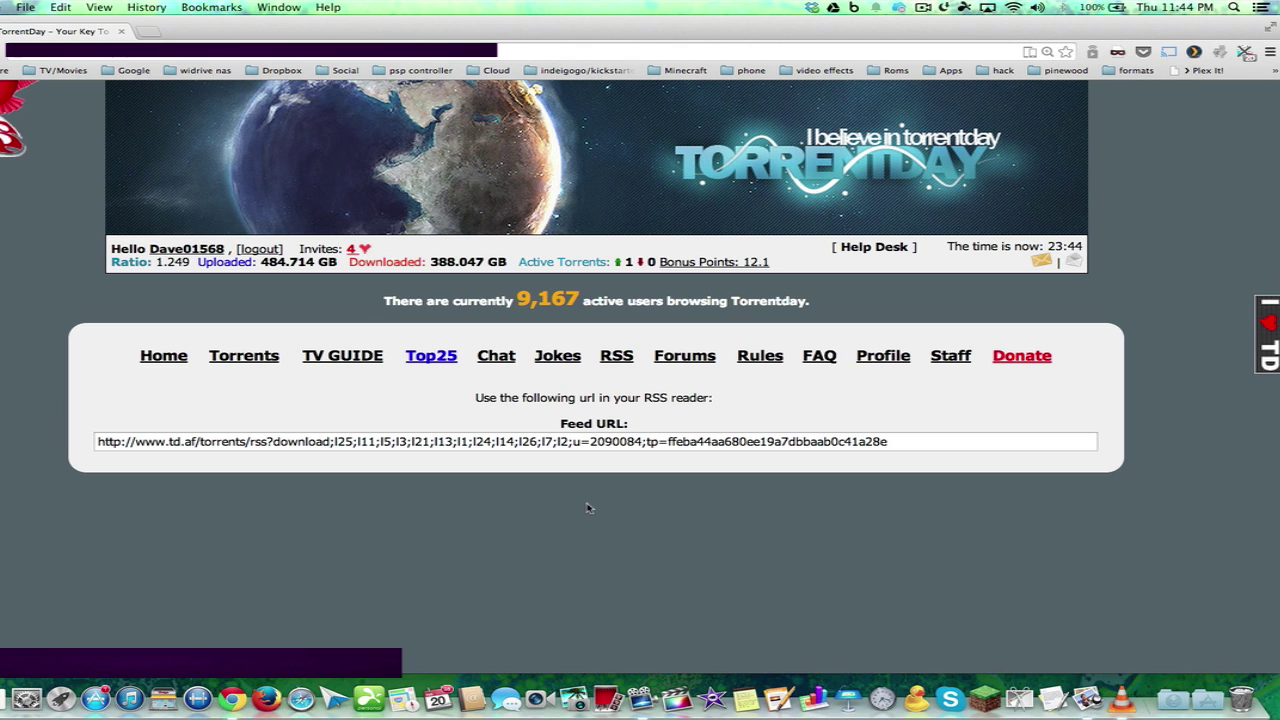
Copy the generated feed URL
left_click(621, 445)
right_click(621, 443)
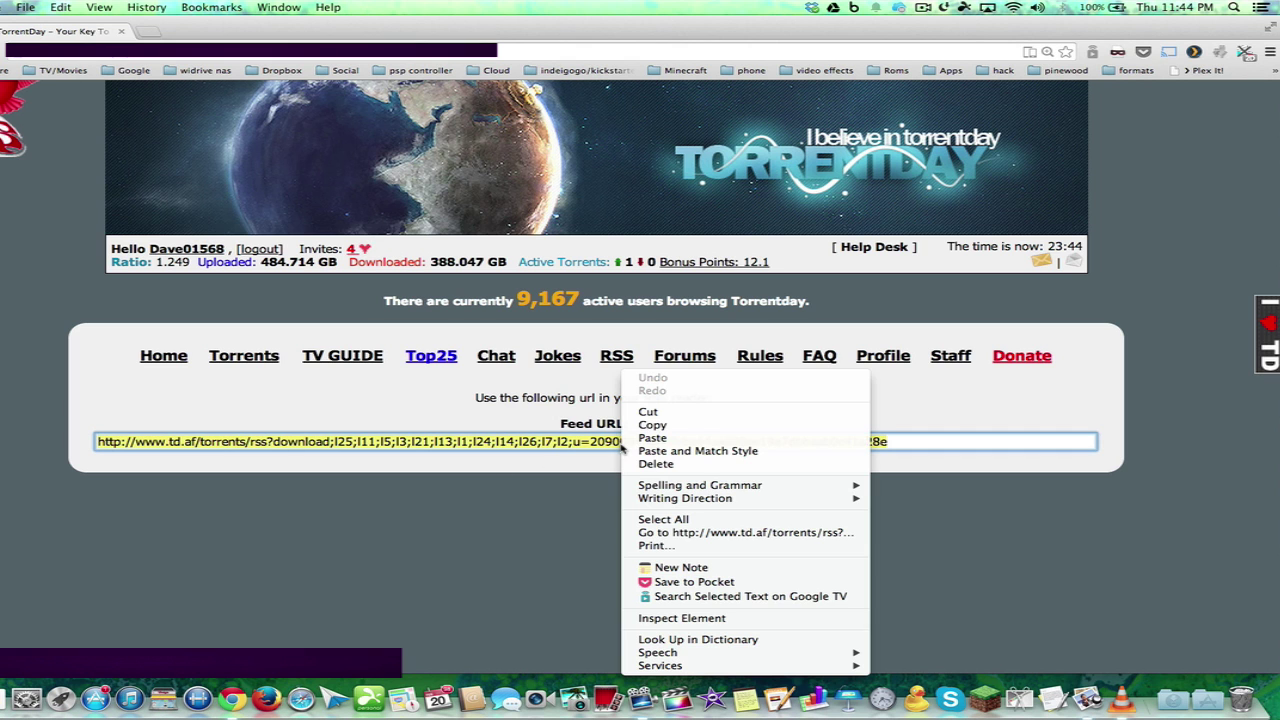
left_click(653, 428)
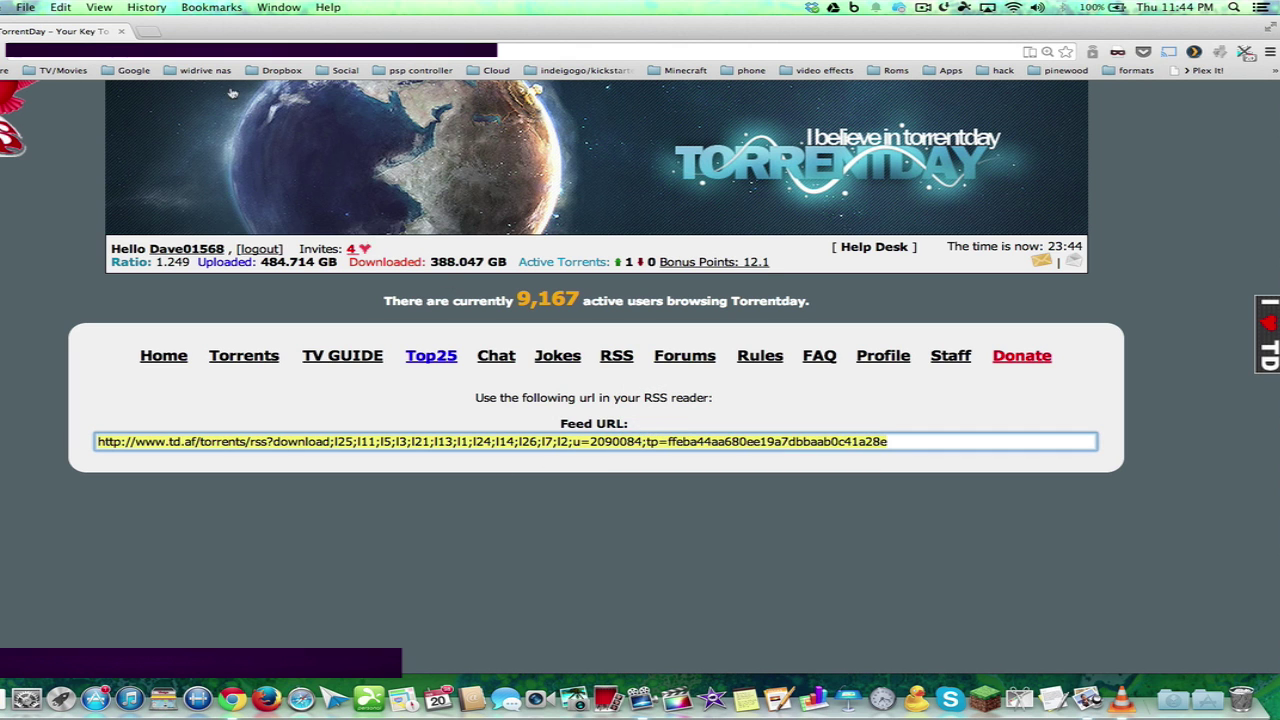
Paste the copied TorrentDay feed URL into a new RSS feed under Download Station's RSS Feeds
key("ctrl+Left")
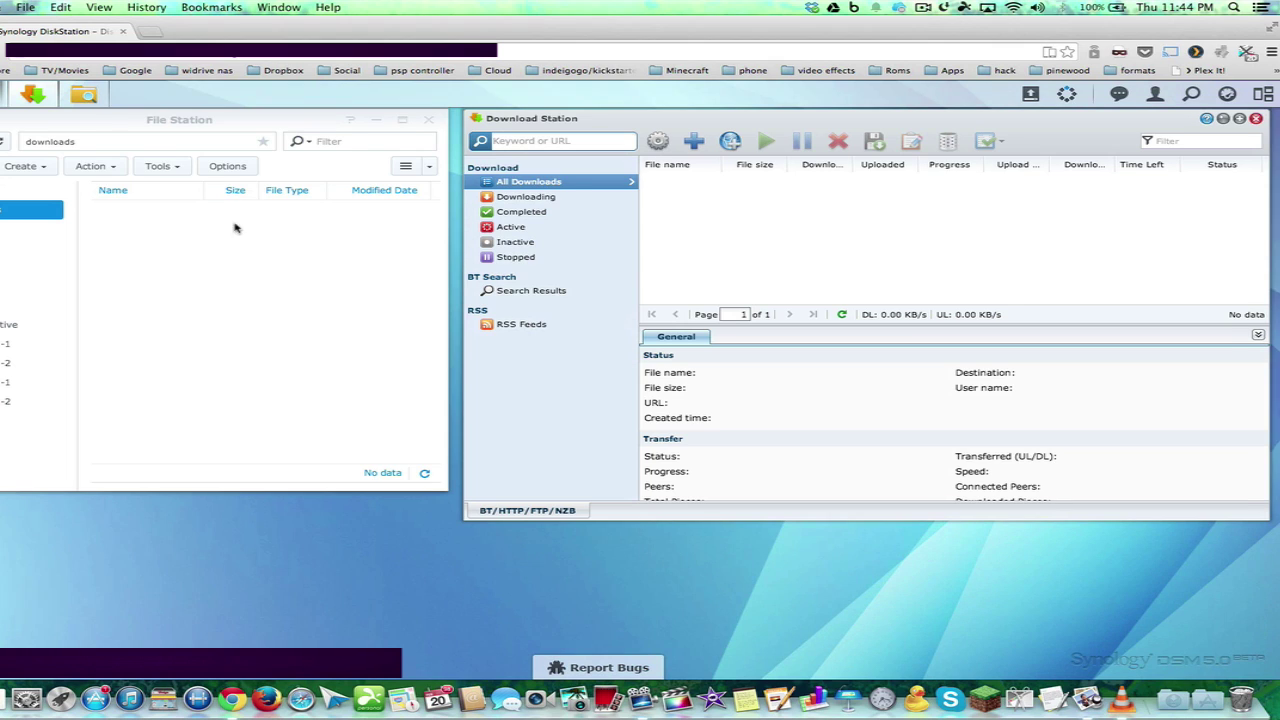
left_click(537, 330)
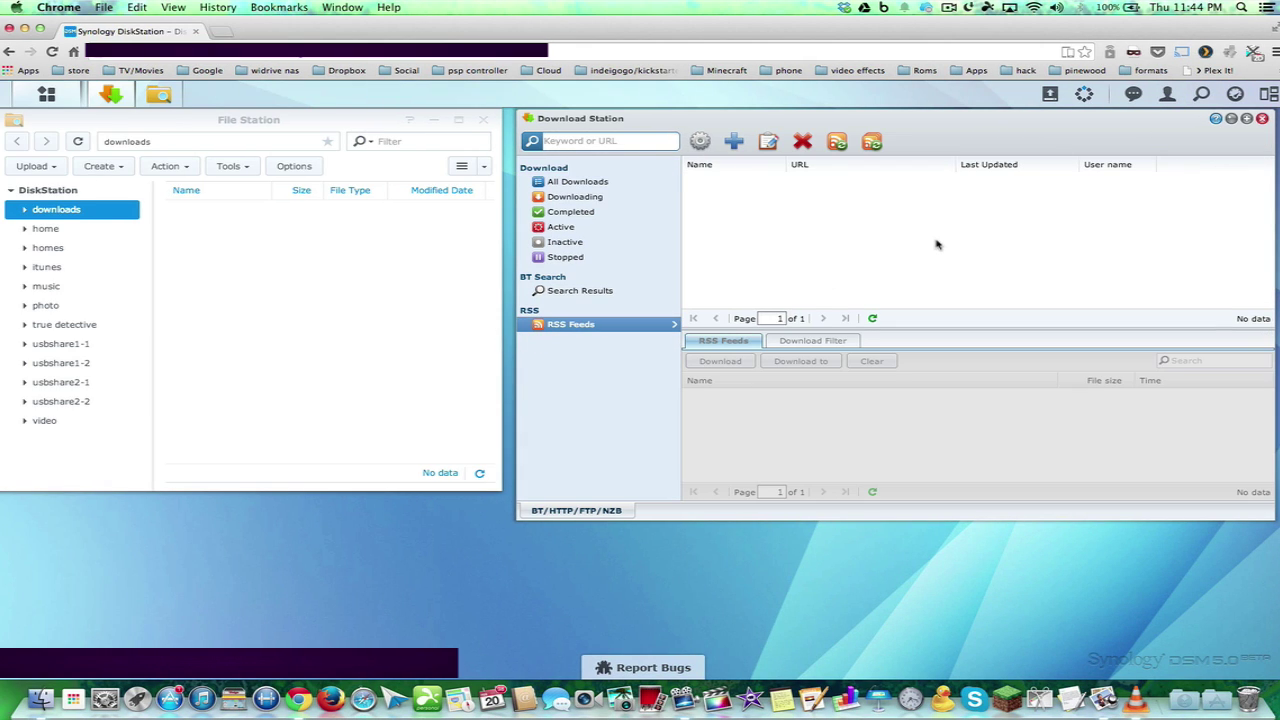
left_click(737, 143)
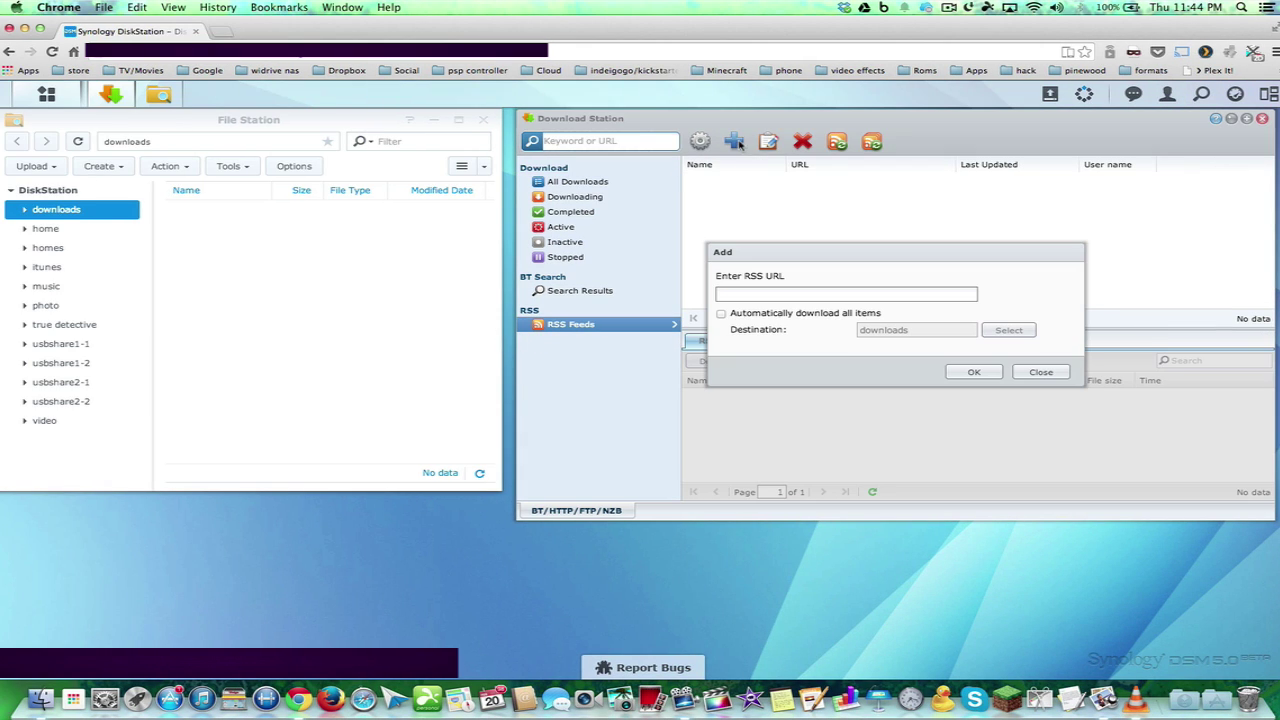
right_click(748, 292)
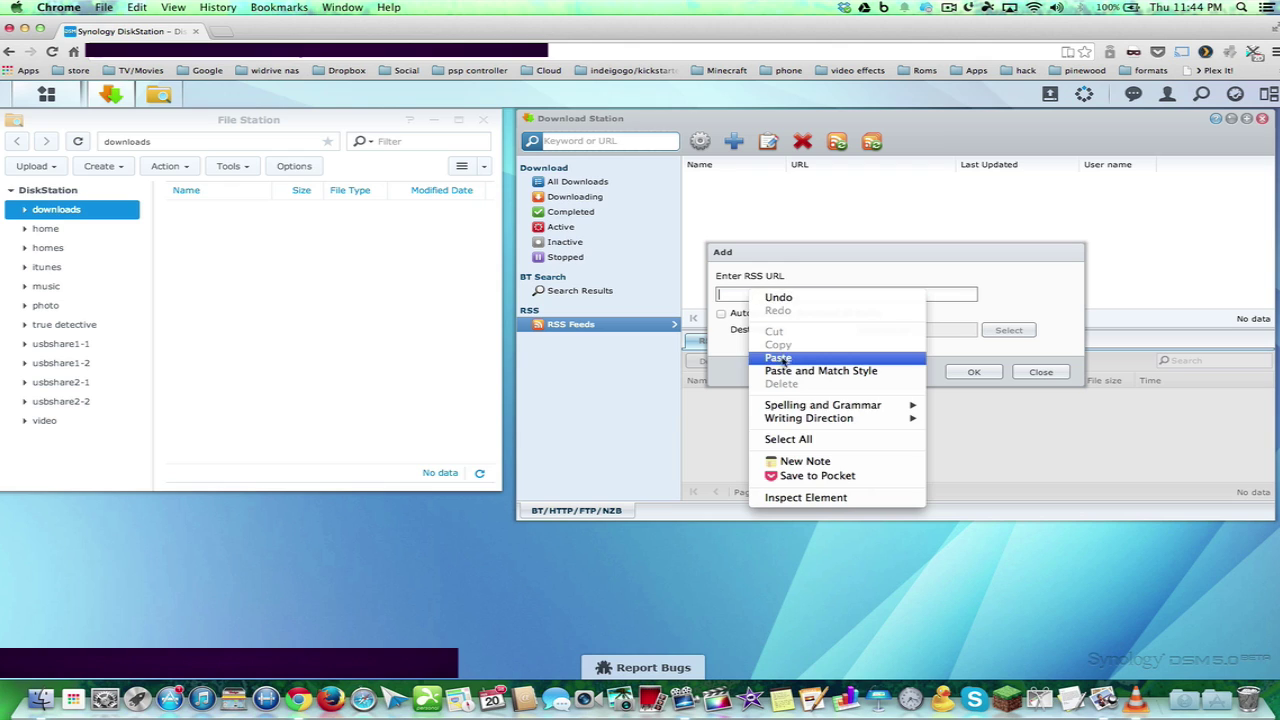
left_click(780, 358)
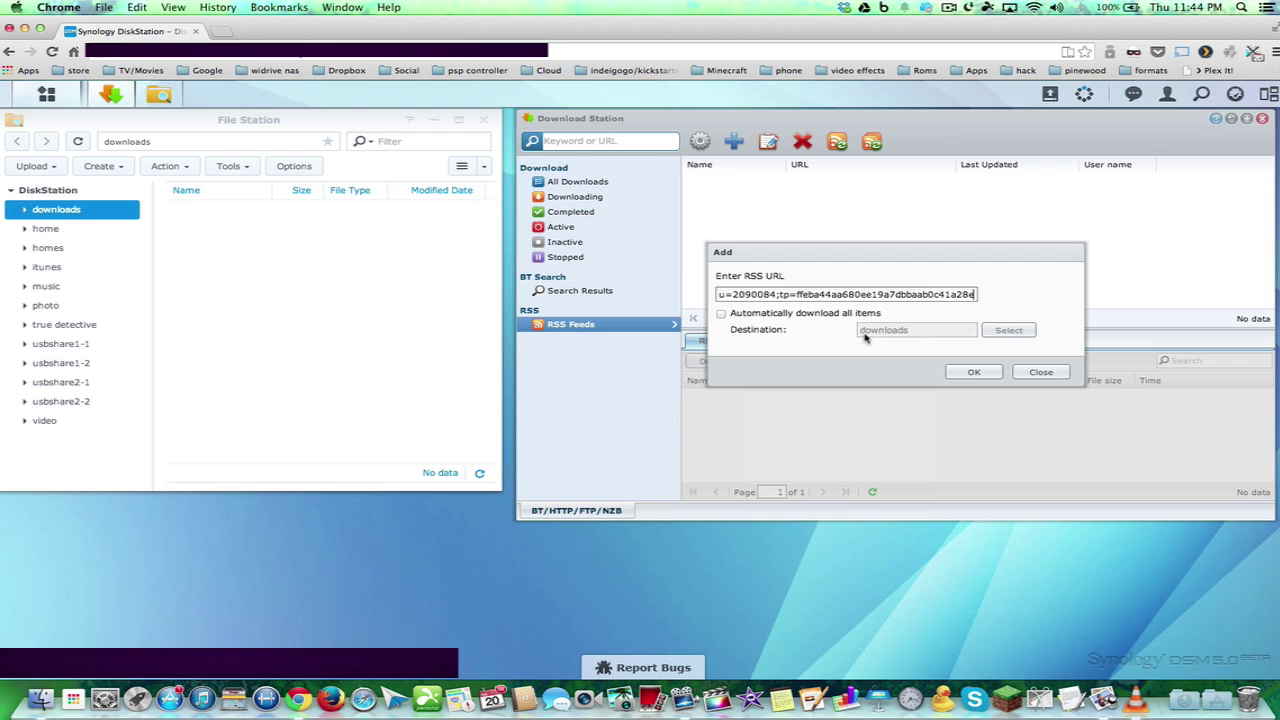
left_click(966, 374)
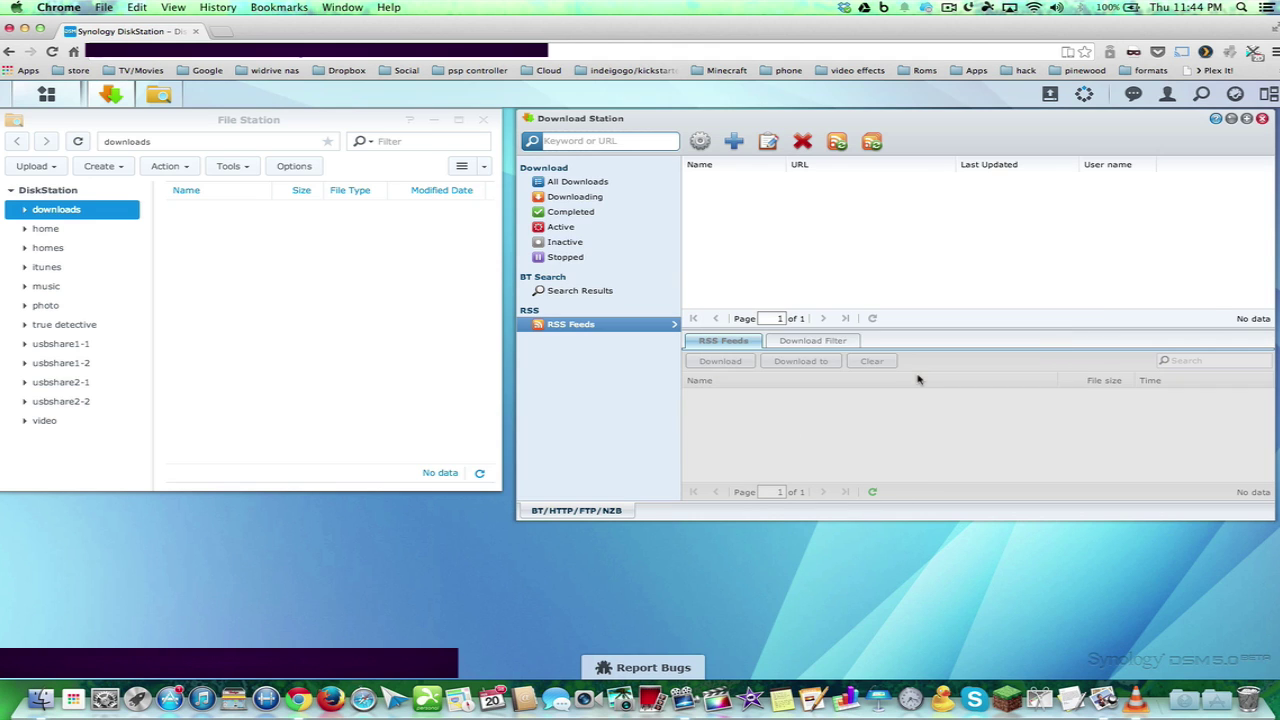
scroll(811, 450, "down", 10)
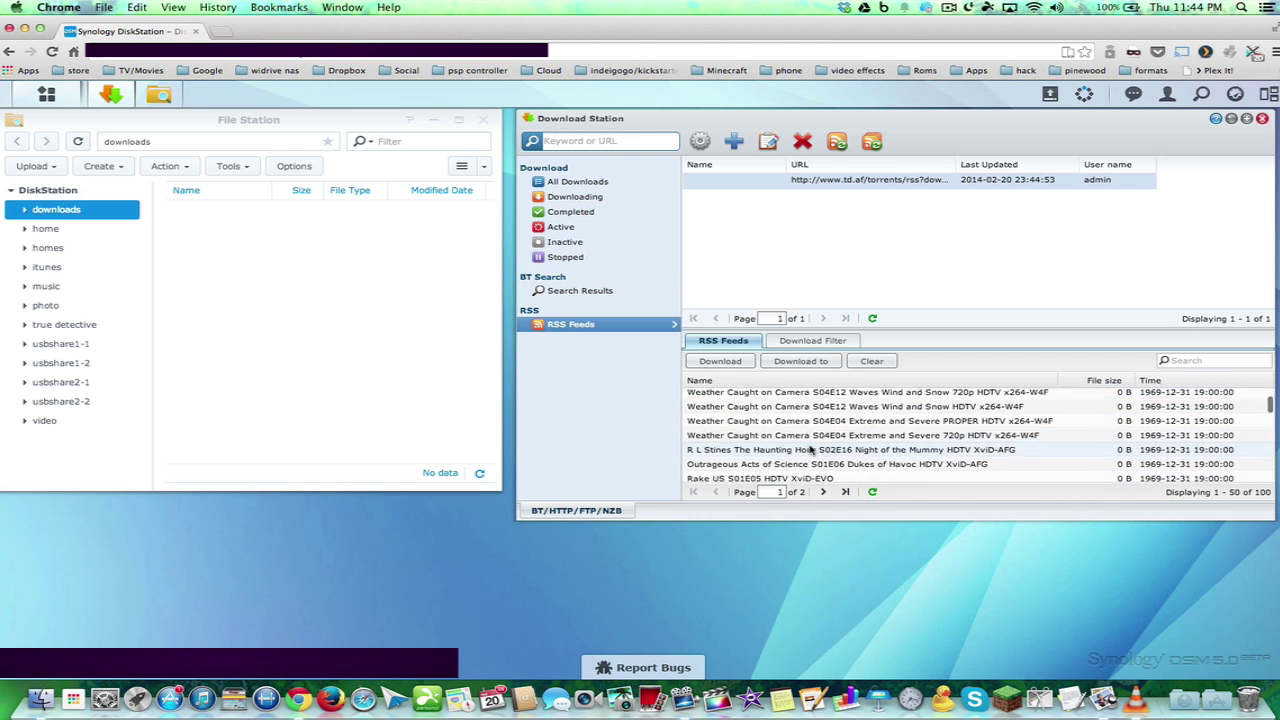
scroll(811, 450, "down", 10)
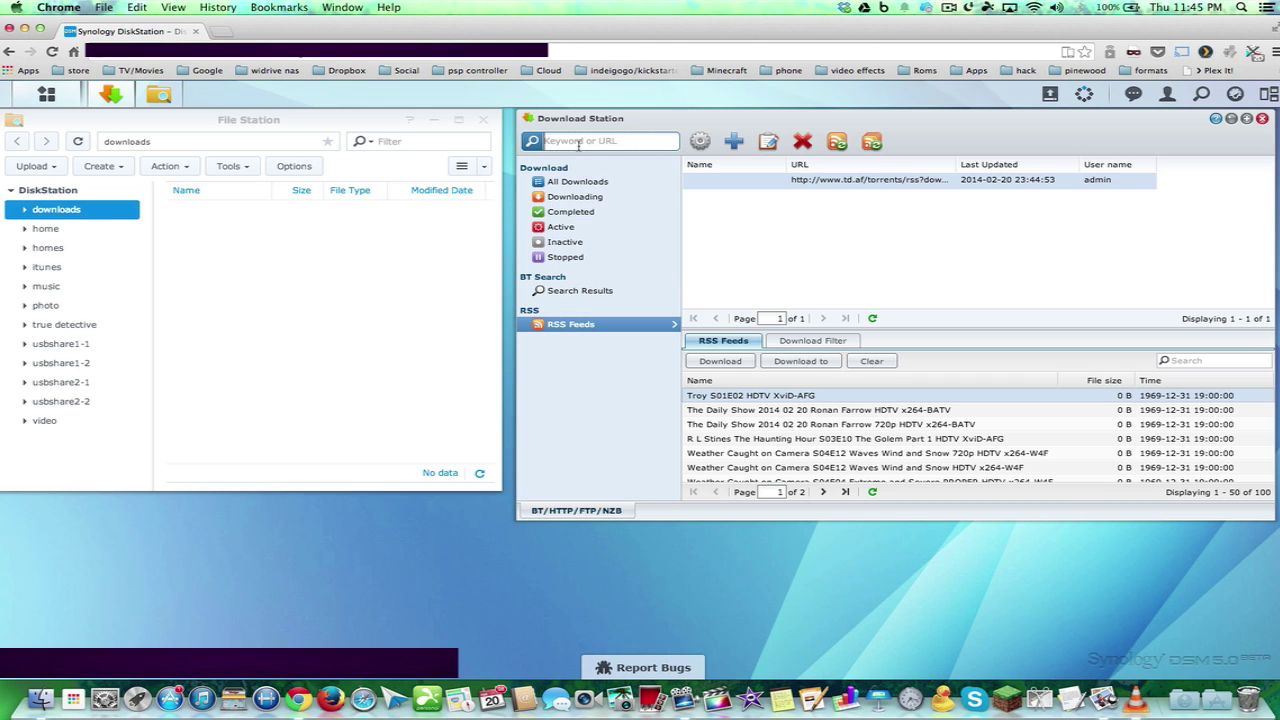
Search BT for 'empire' and select the Boardwalk Empire S04E11 HDTV x264-KILLERS result
type("empire")
key("Return")
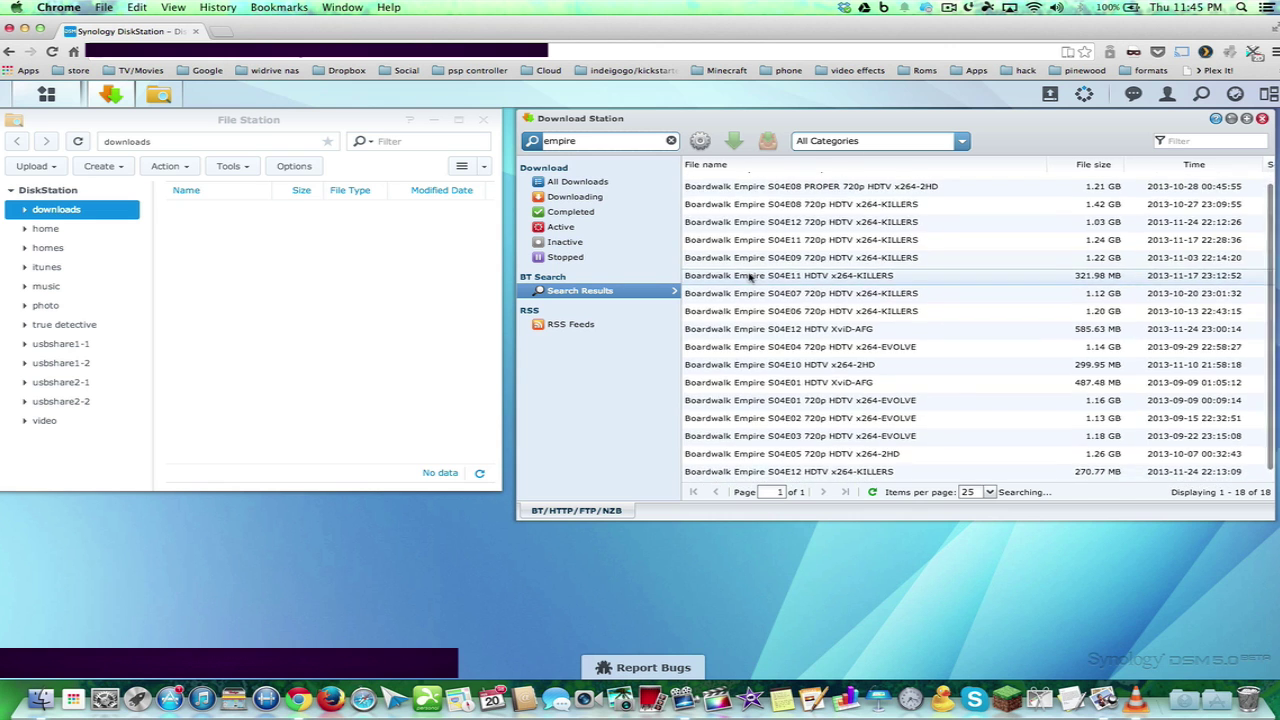
scroll(750, 278, "down", 2)
scroll(750, 278, "down", 3)
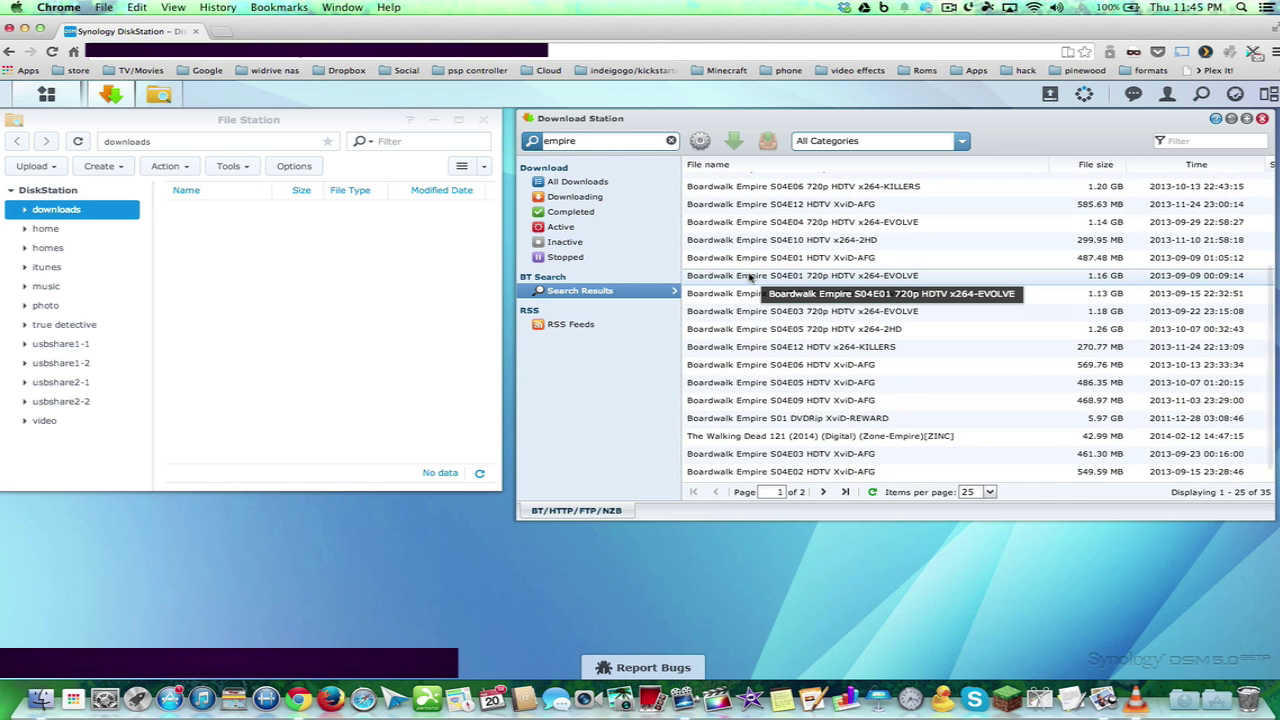
scroll(750, 278, "up", 5)
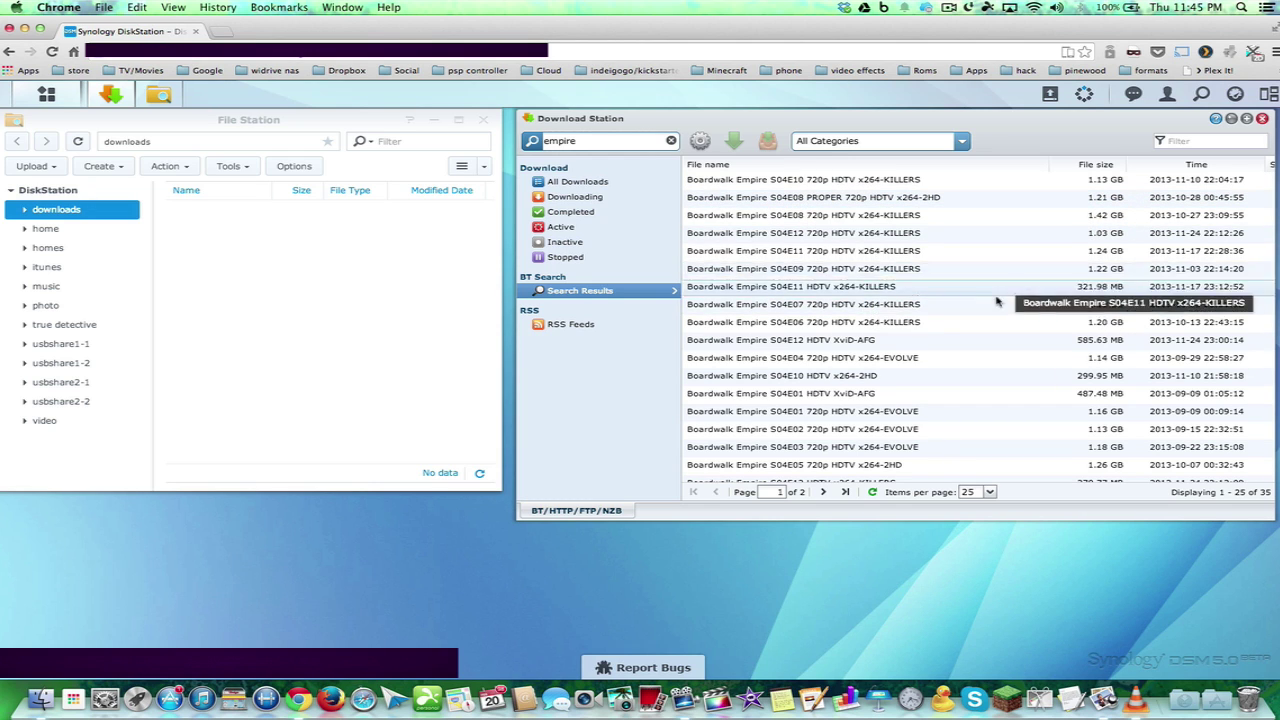
left_click(882, 290)
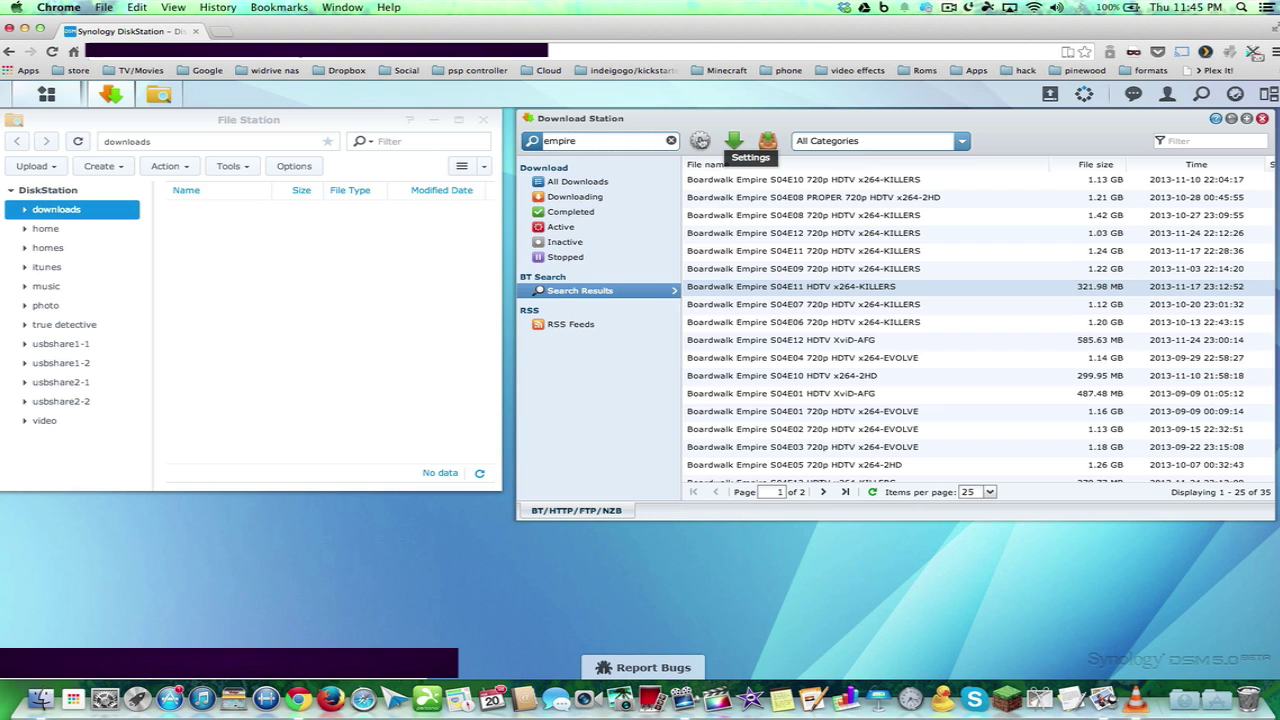
Download Boardwalk Empire S04E11 immediately, check it under All Downloads, and reopen Settings
left_click(734, 143)
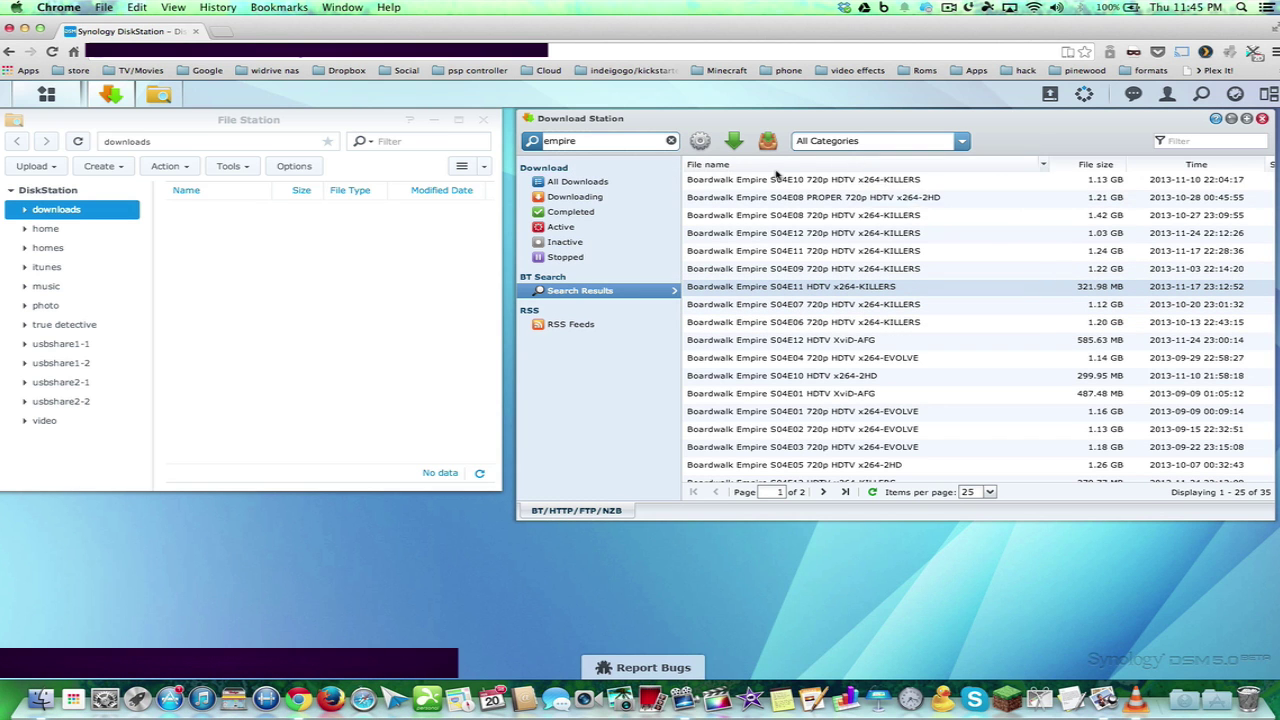
left_click(577, 182)
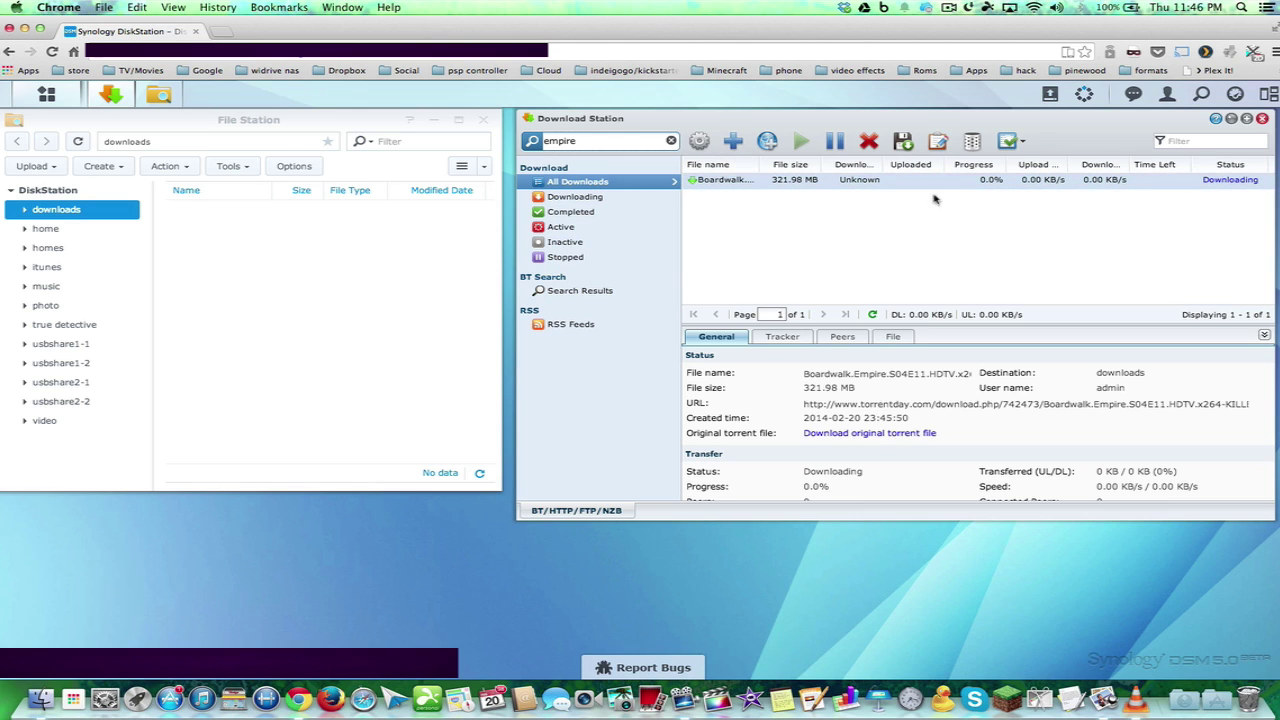
left_click(699, 141)
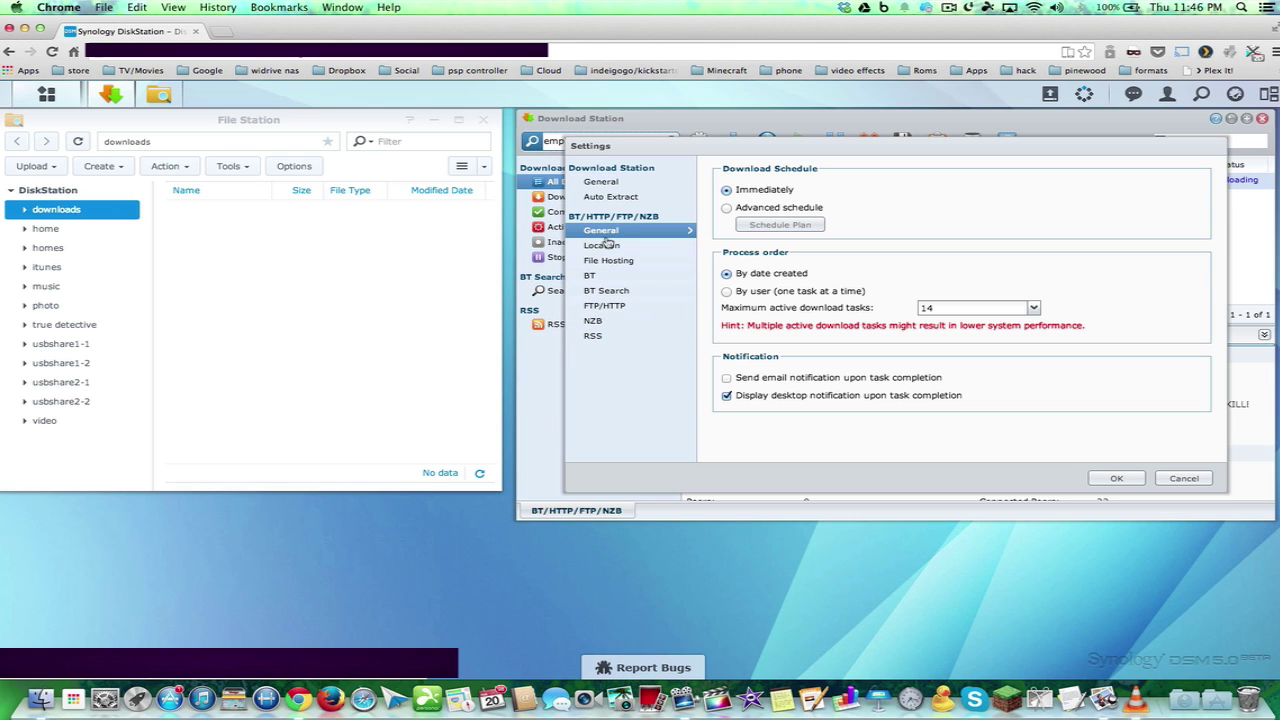
Review the General, Auto Extract, Location, File Hosting, BT and FTP/HTTP settings pages, ending on BT
left_click(604, 183)
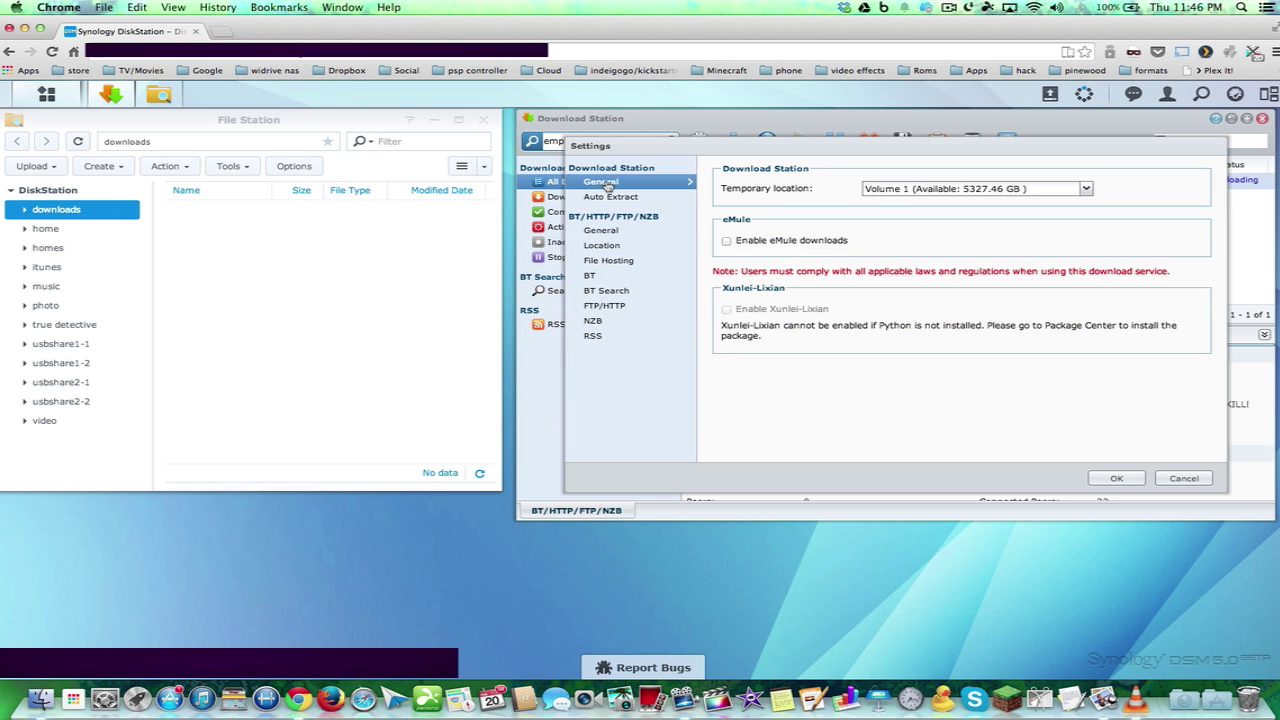
left_click(607, 197)
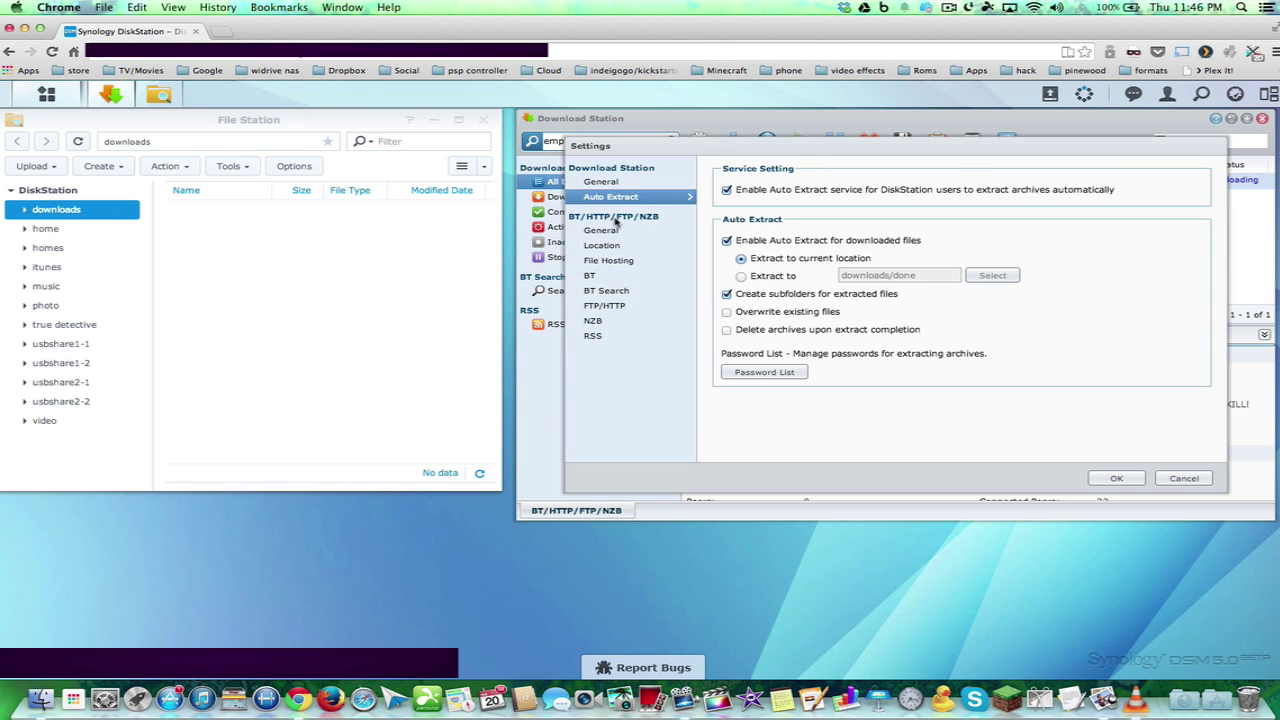
left_click(605, 231)
left_click(604, 245)
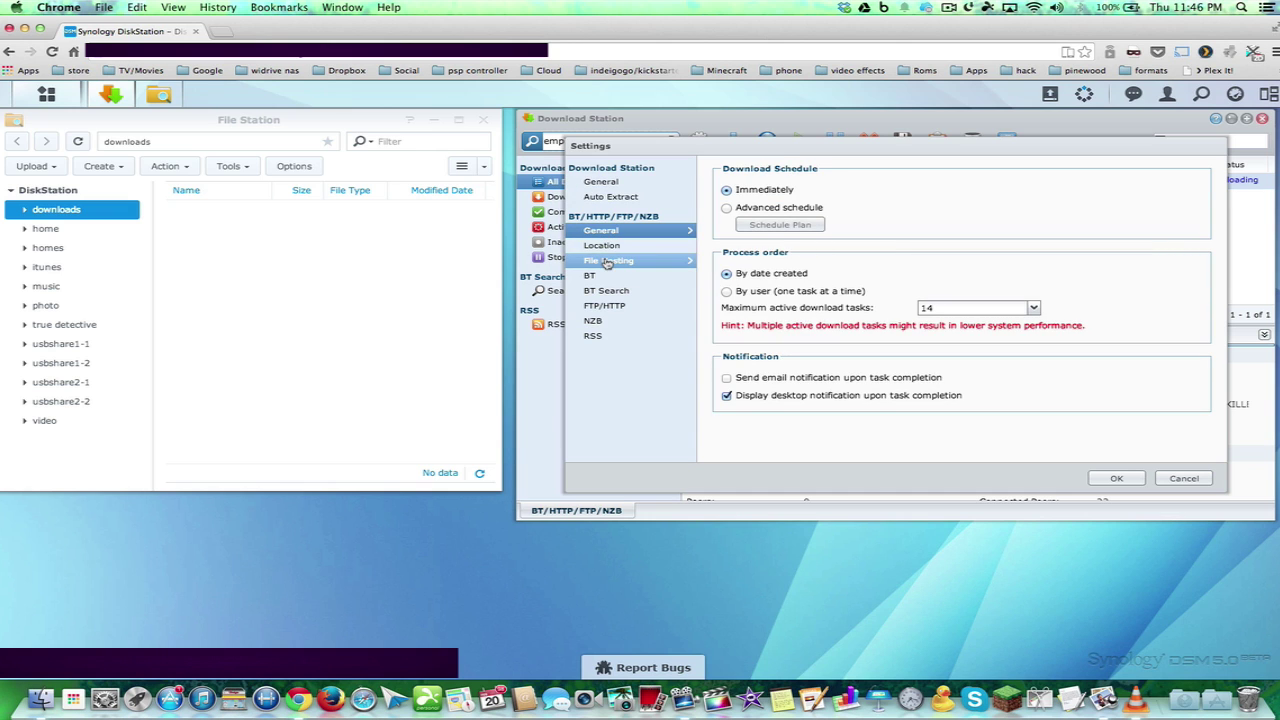
left_click(605, 260)
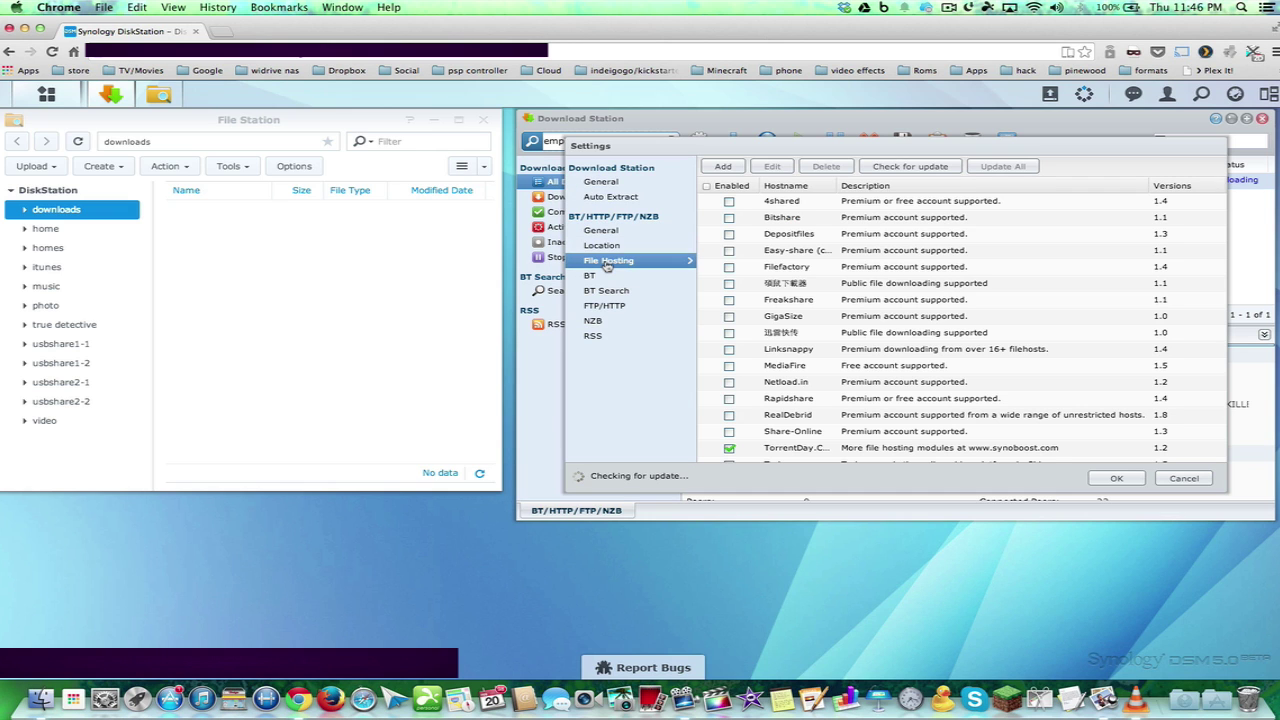
left_click(598, 277)
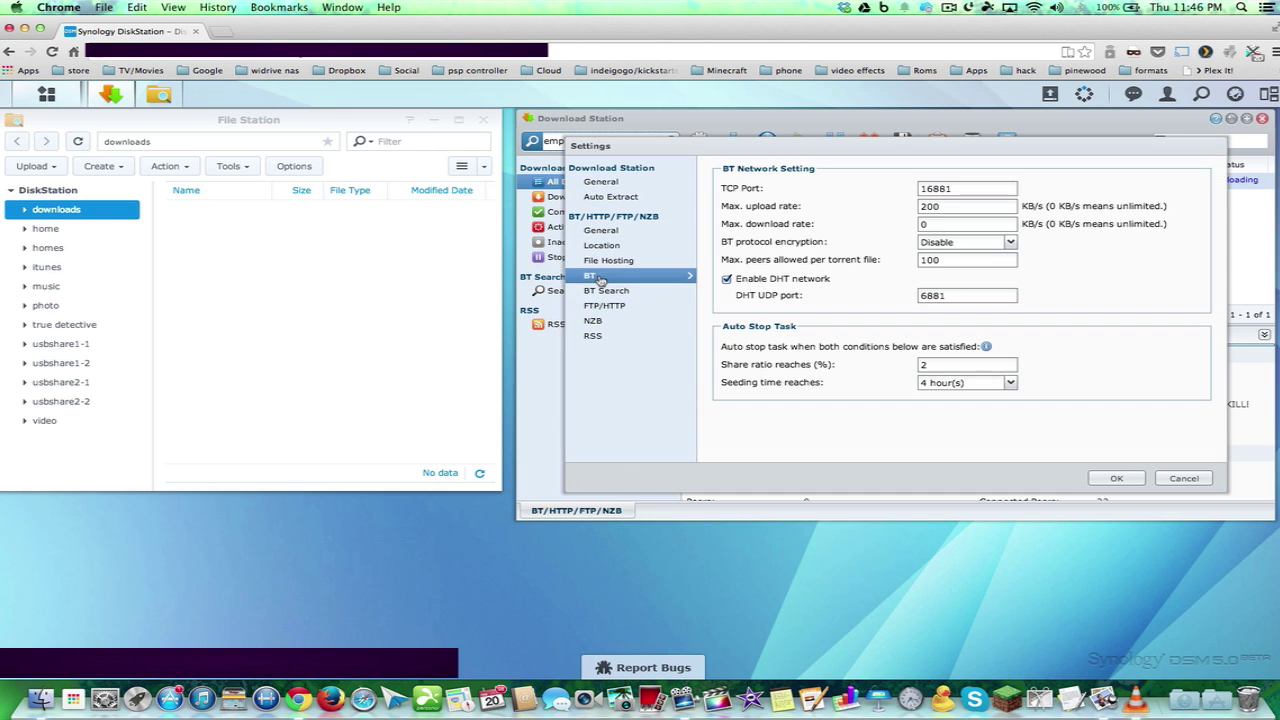
left_click(603, 305)
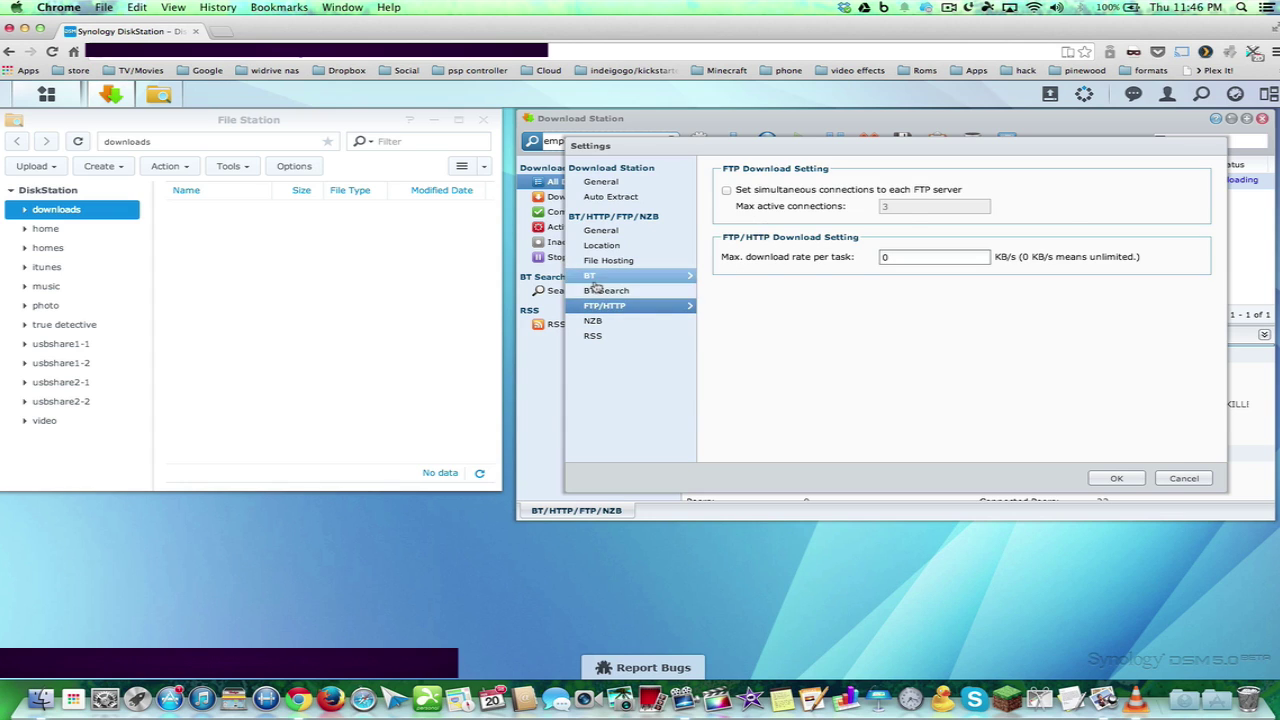
left_click(602, 281)
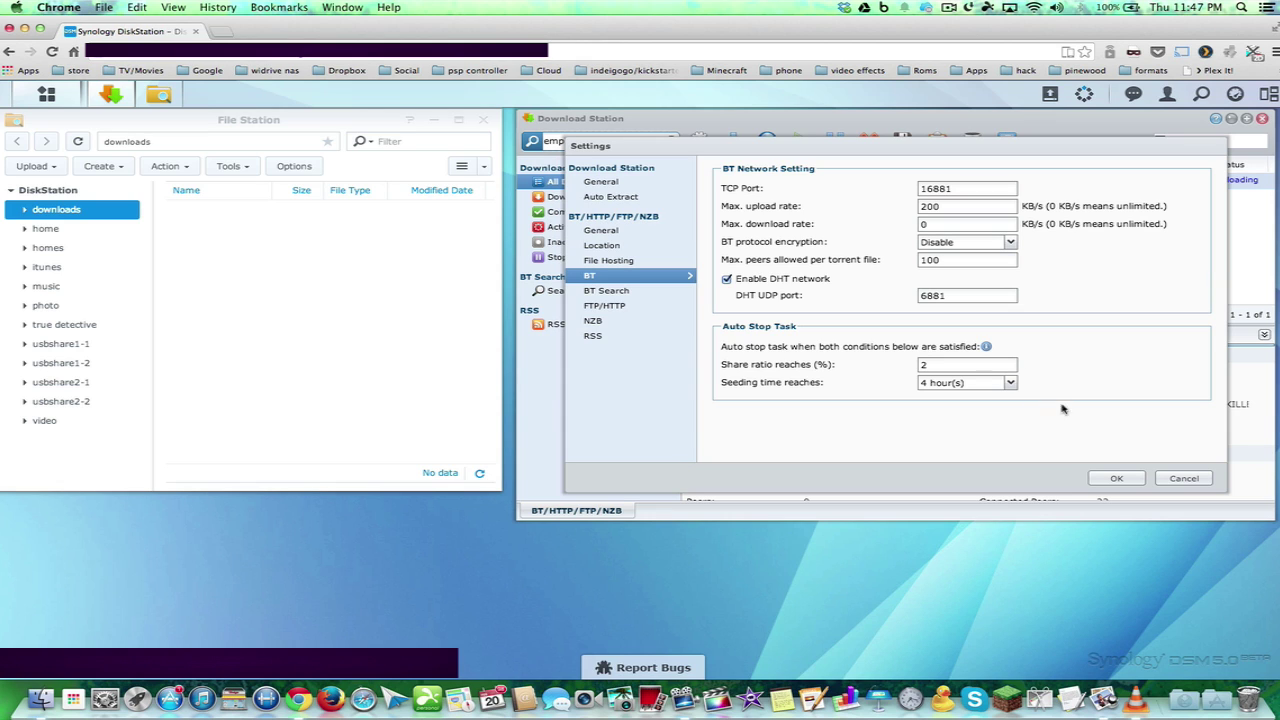
Close Settings, go to TorrentDay's Torrents page, and show the Applications stack
left_click(1117, 481)
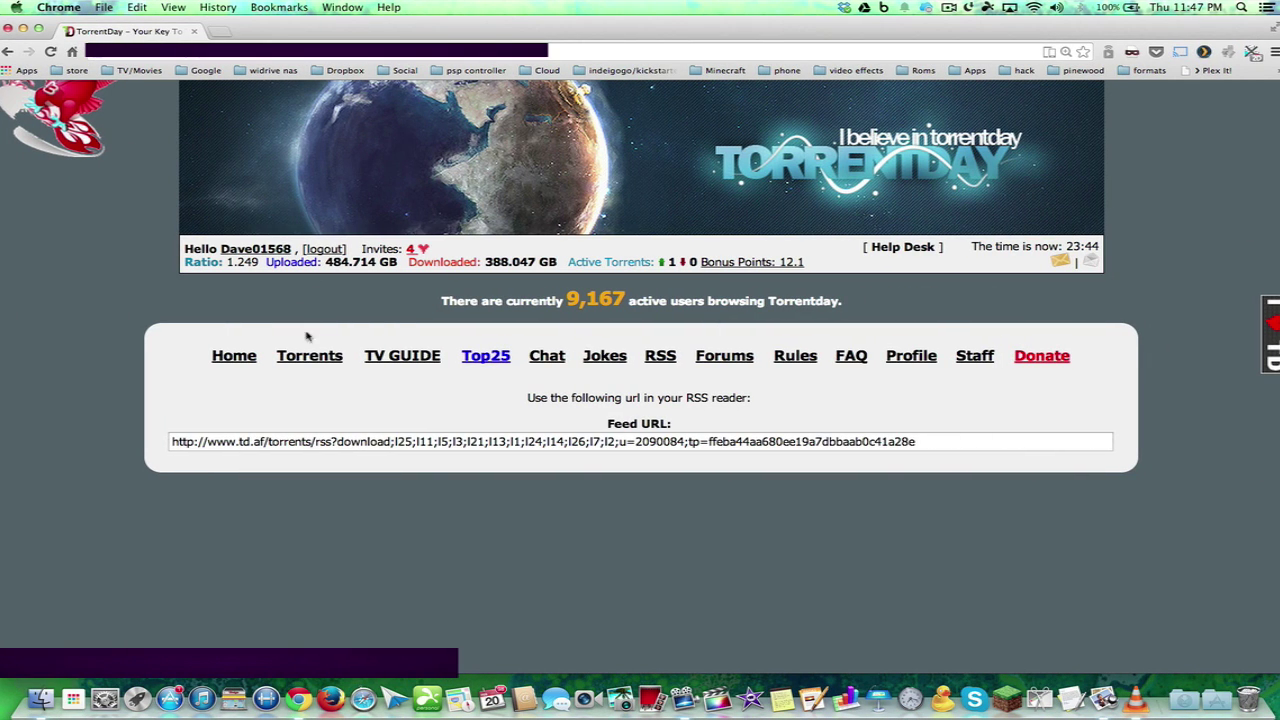
left_click(305, 356)
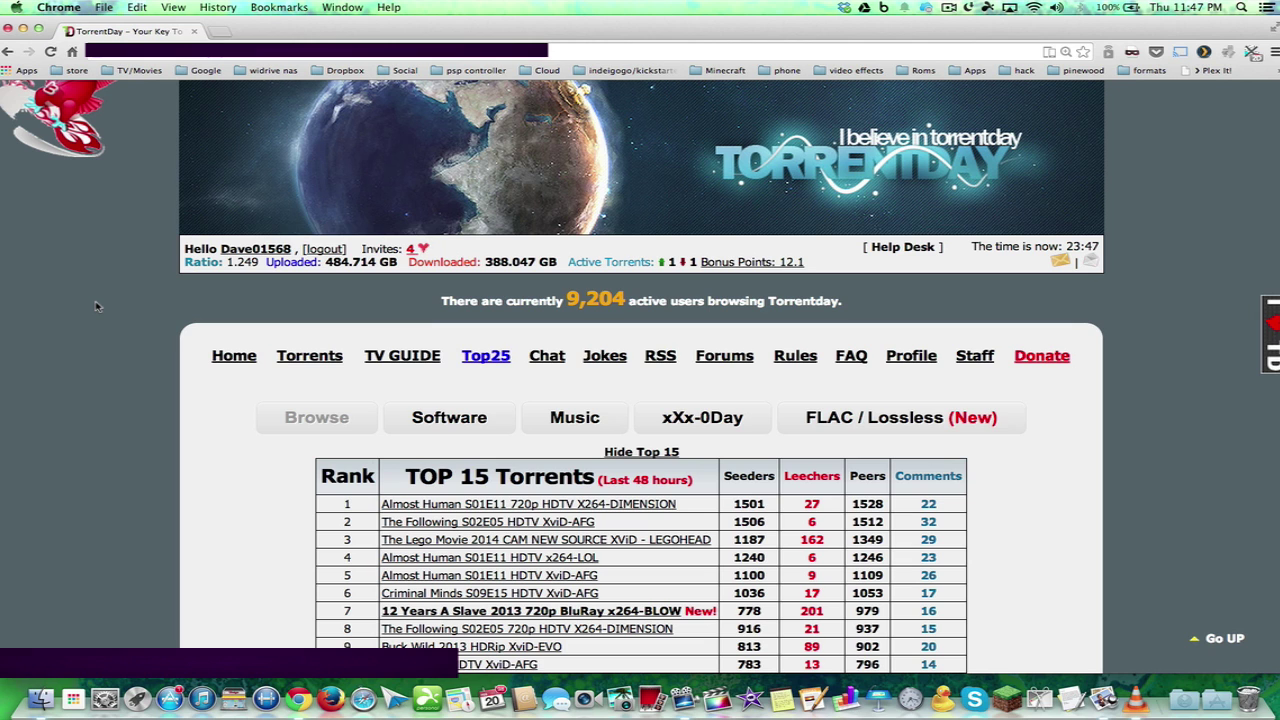
left_click(1214, 702)
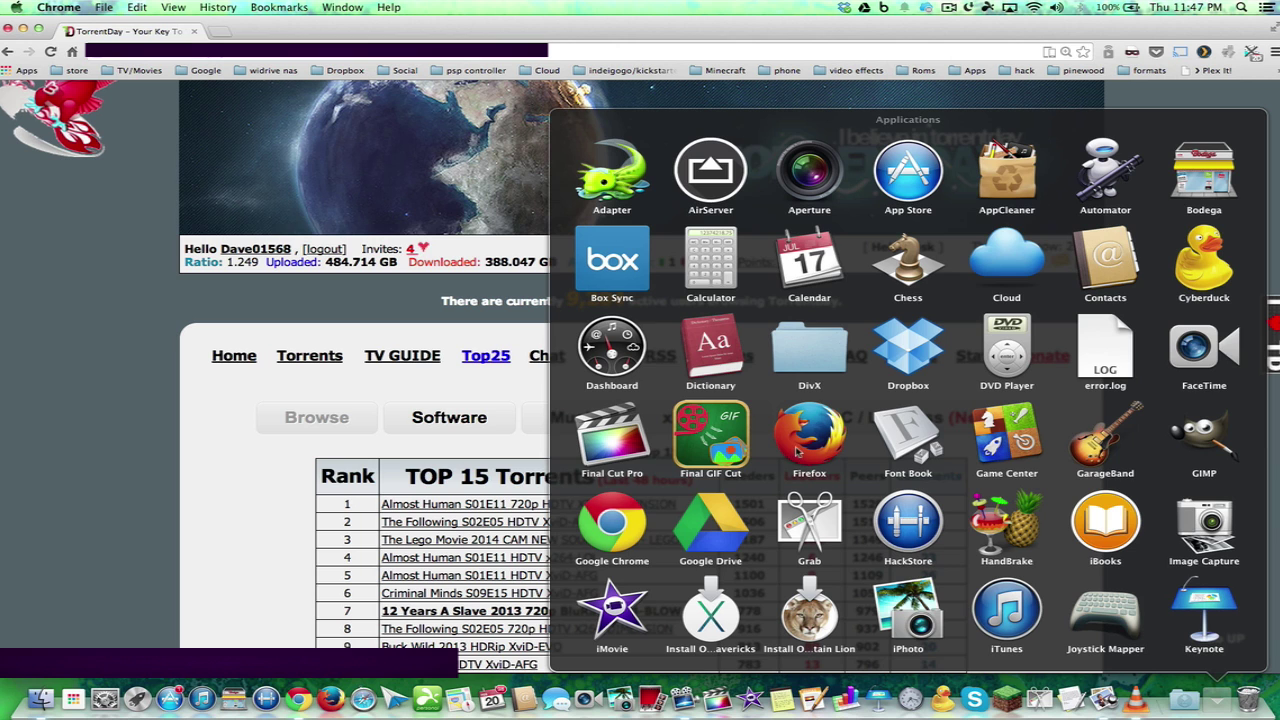
Launch AirServer from the Applications stack
left_click(711, 165)
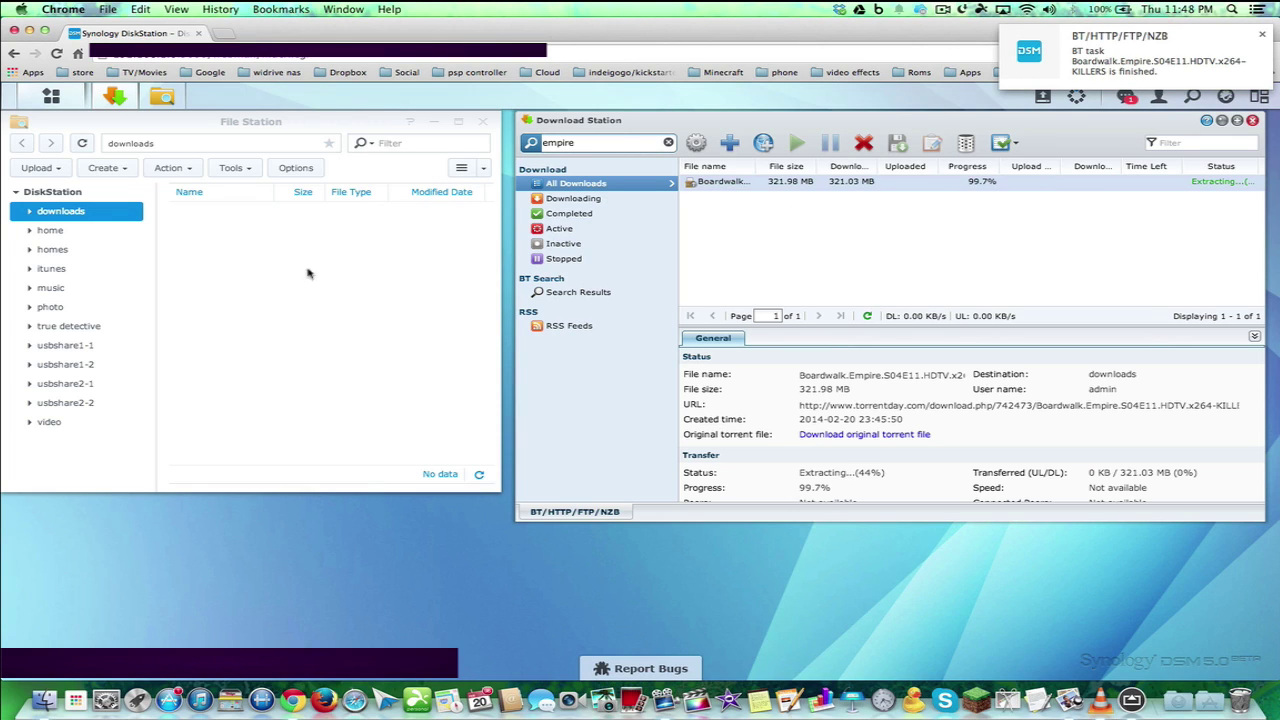
Open home, then downloads, then the Boardwalk.Empire folder, and locate the 51.9 MB extracted MP4
left_click(40, 233)
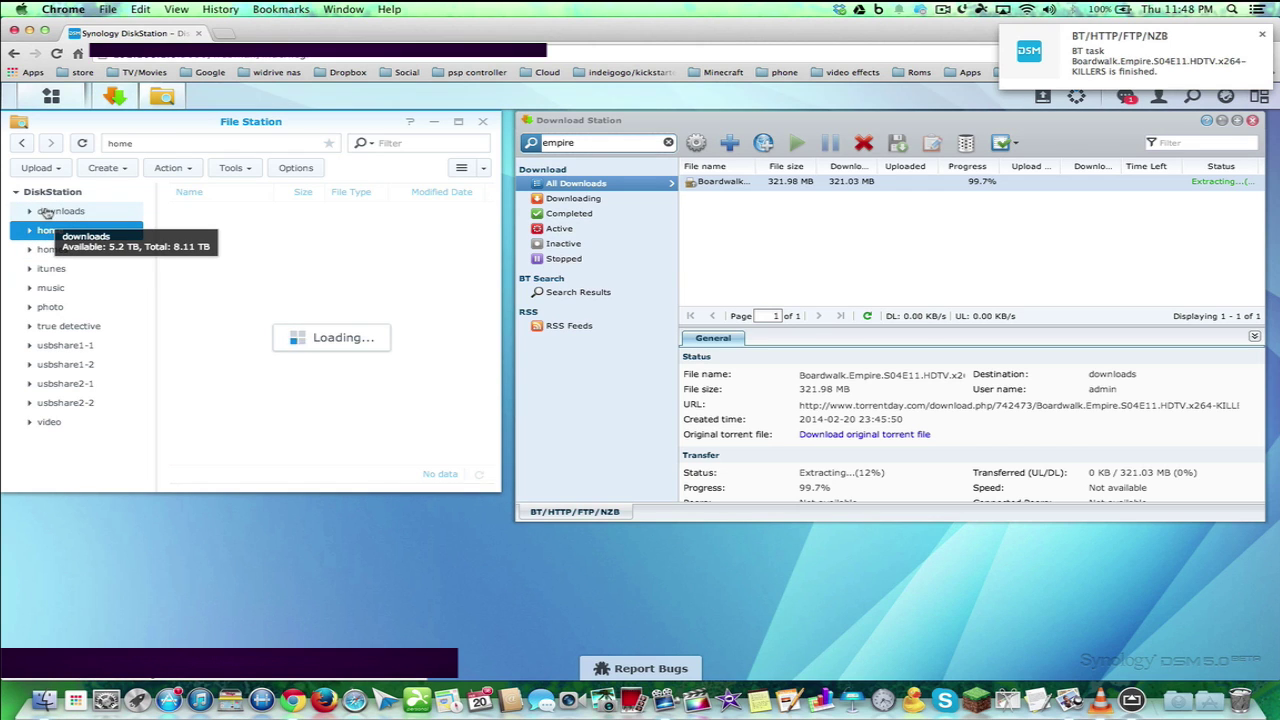
left_click(47, 212)
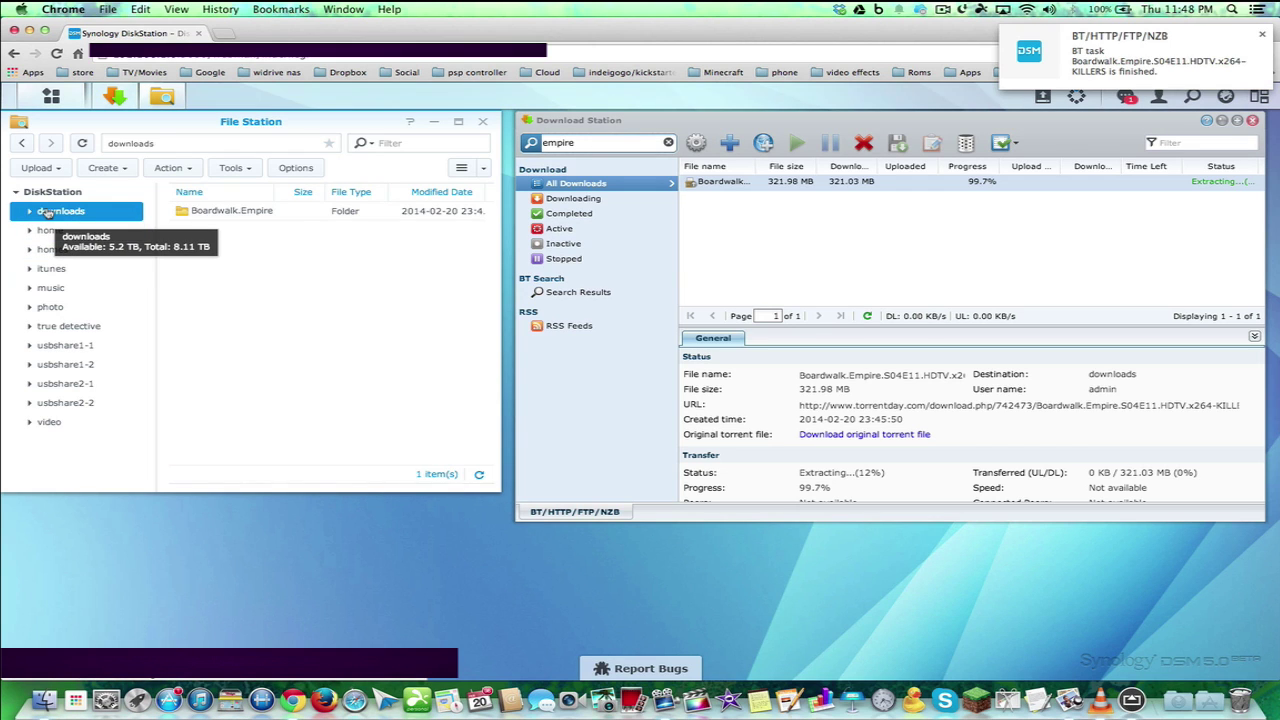
double_click(255, 212)
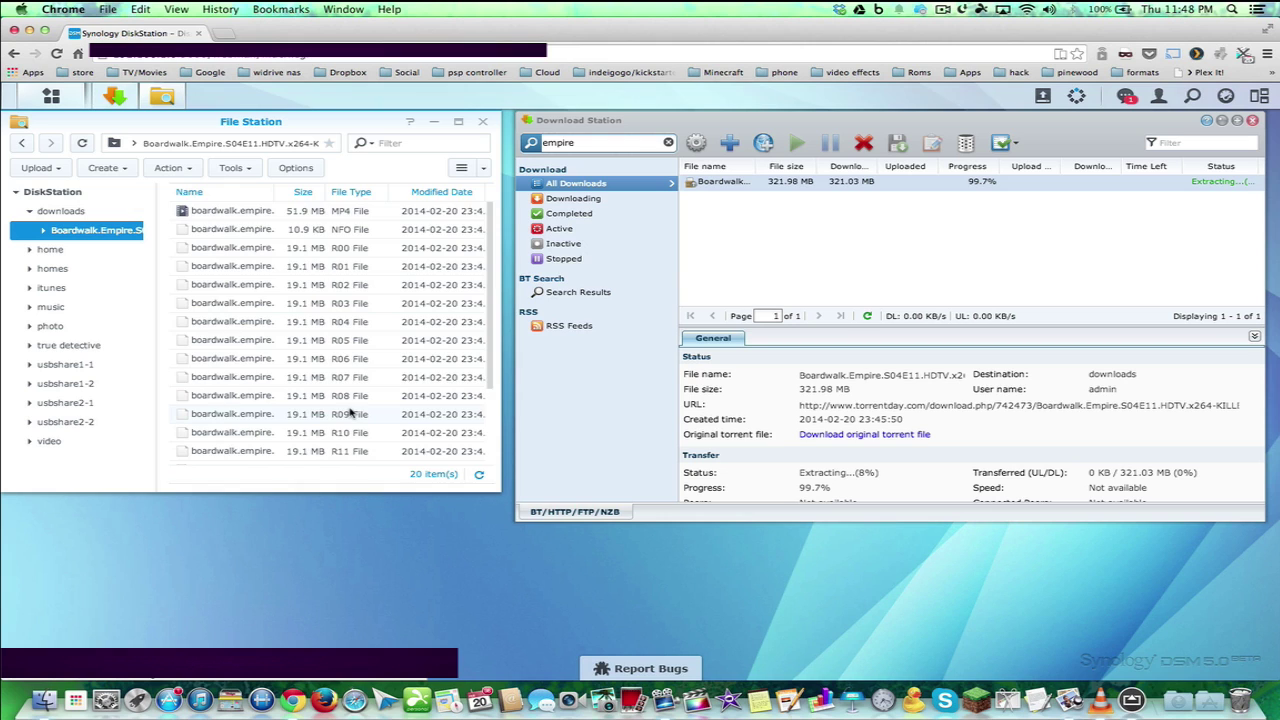
scroll(350, 412, "down", 3)
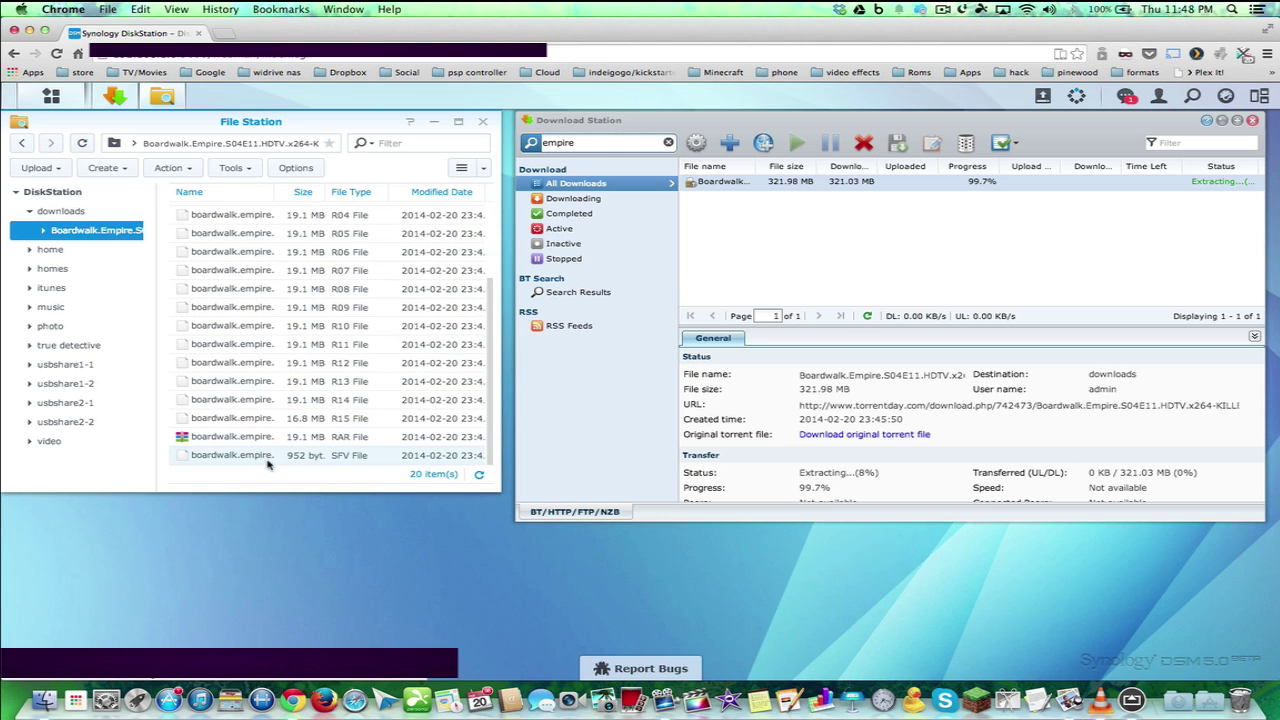
scroll(350, 380, "up", 3)
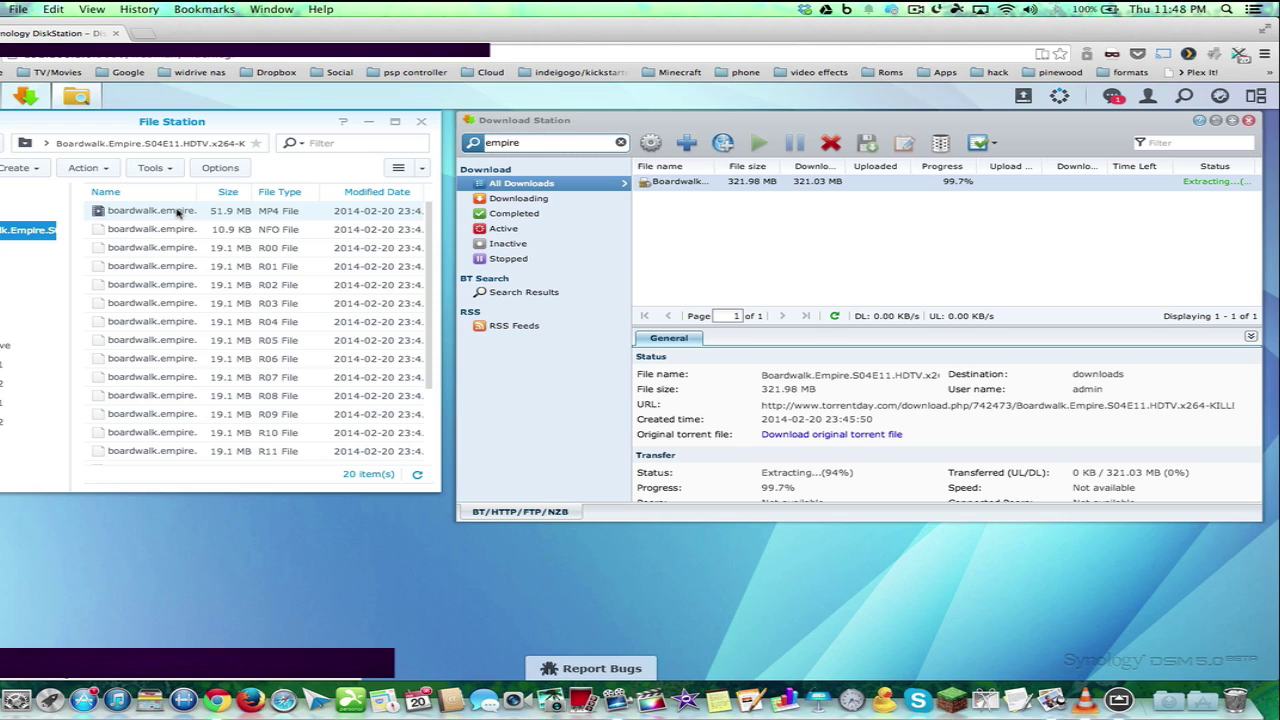
On the phone-mirror desktop, open DS Download's built-in browser and browse TV Land shows by title
key("ctrl+Right")
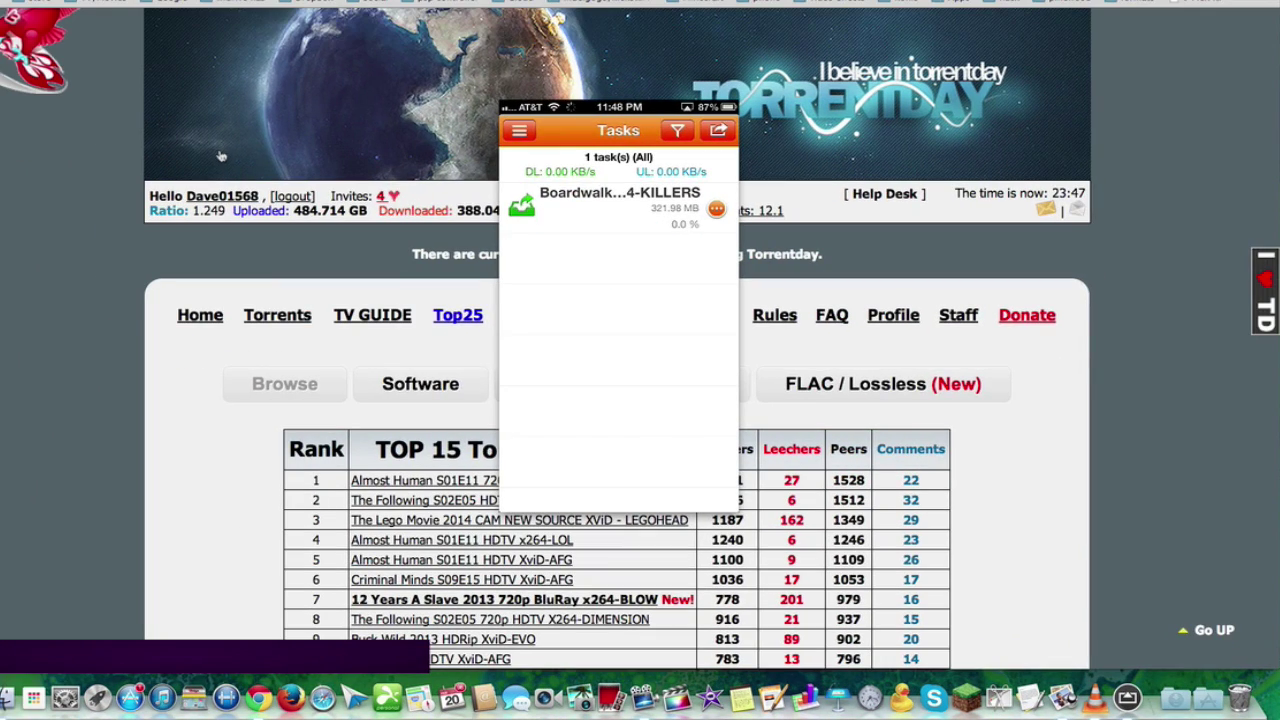
key("ctrl+Right")
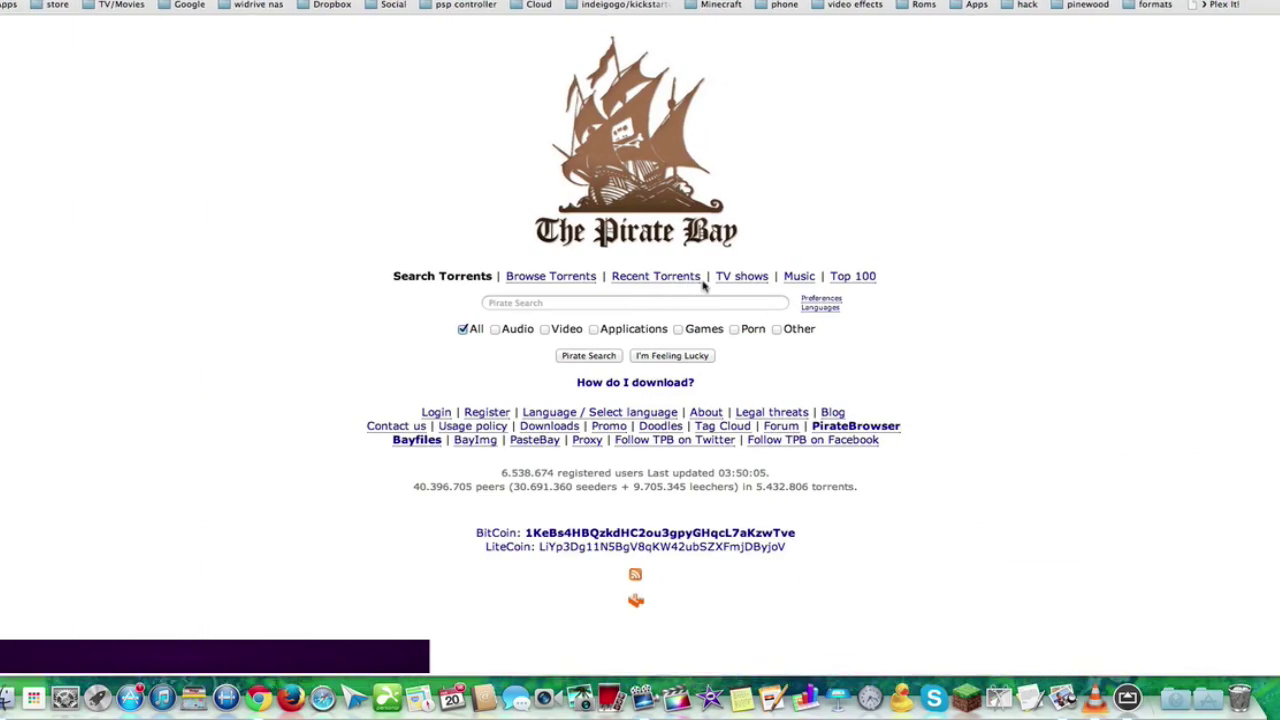
key("ctrl+Left")
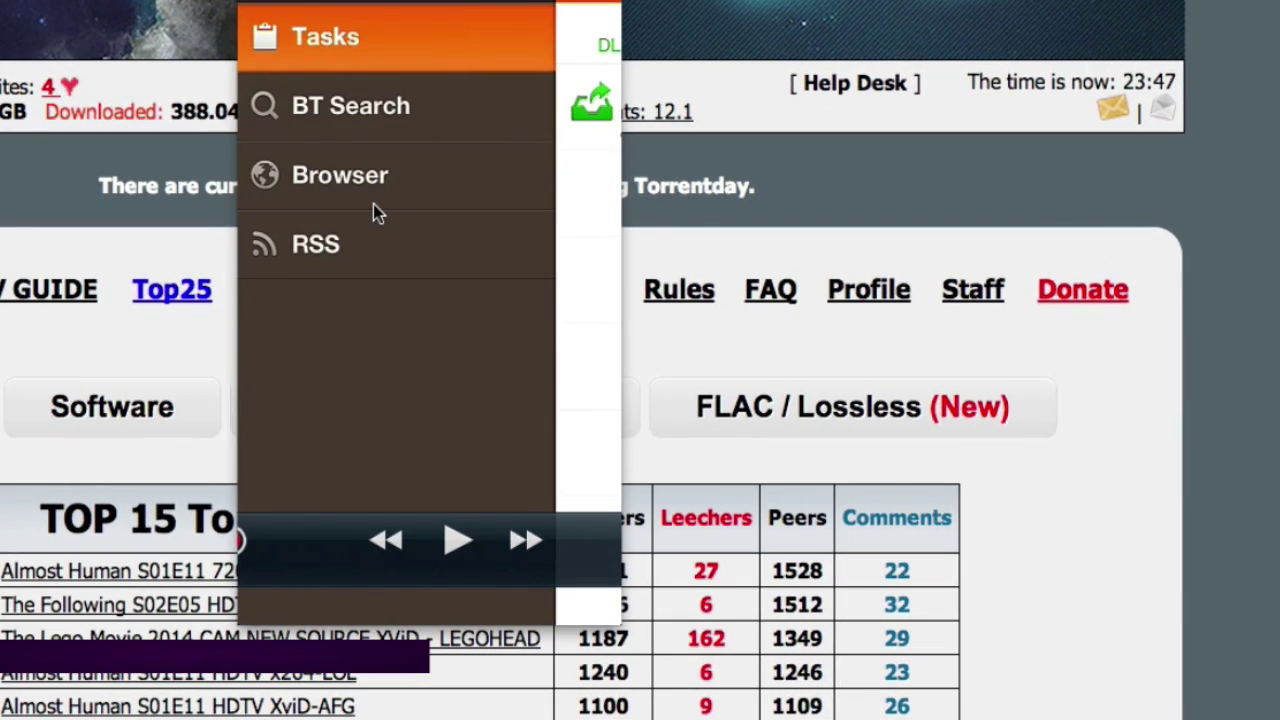
left_click(373, 204)
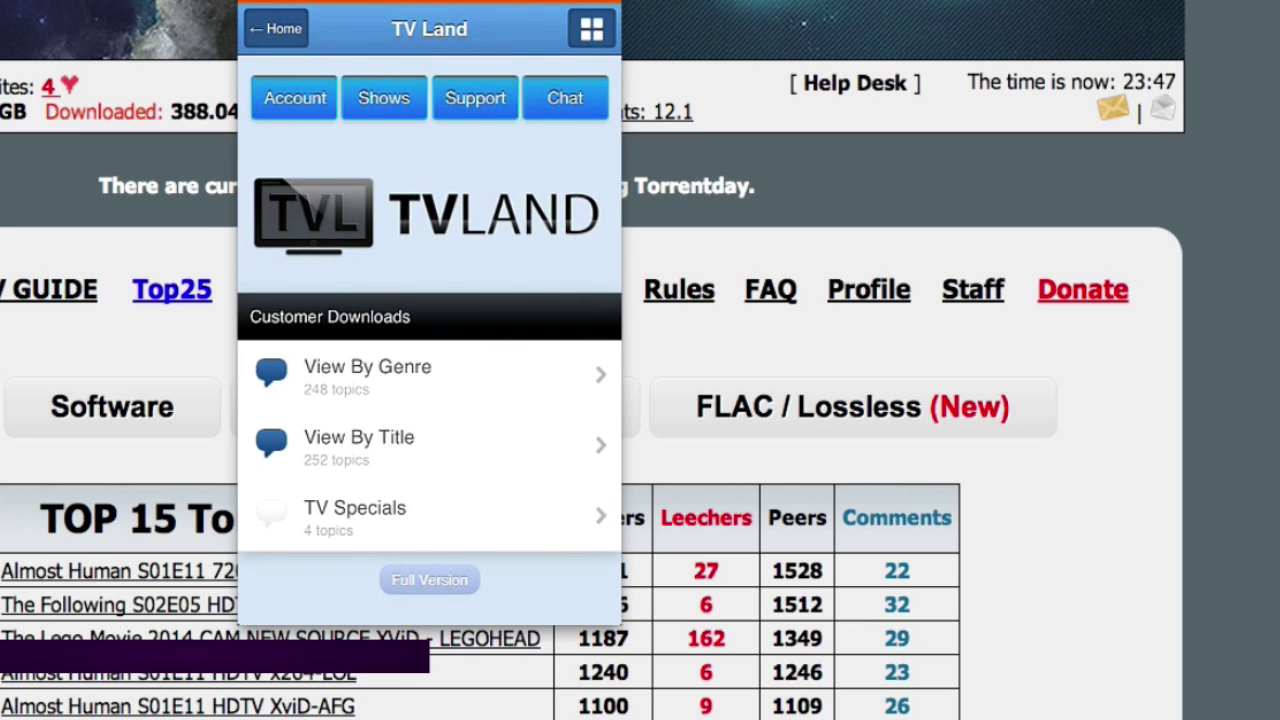
left_click(359, 440)
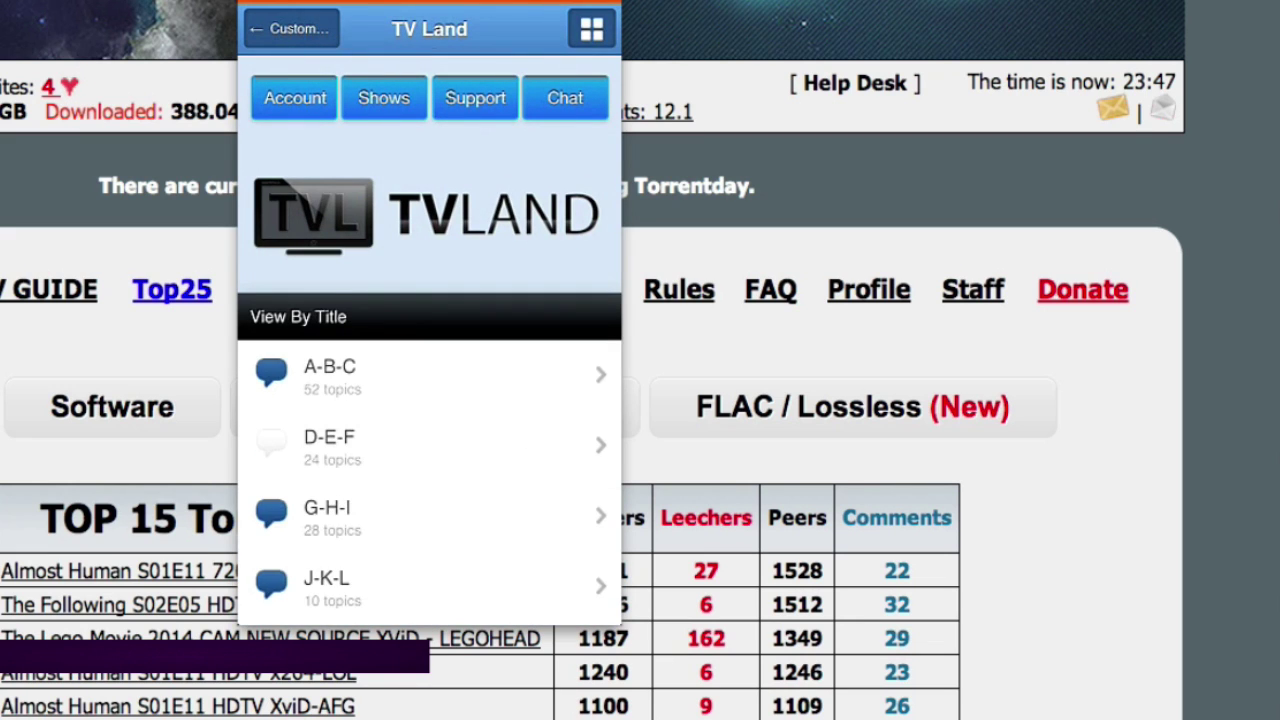
Open Deception – Season 1 and copy the episode 3 video link
scroll(429, 400, "down", 1)
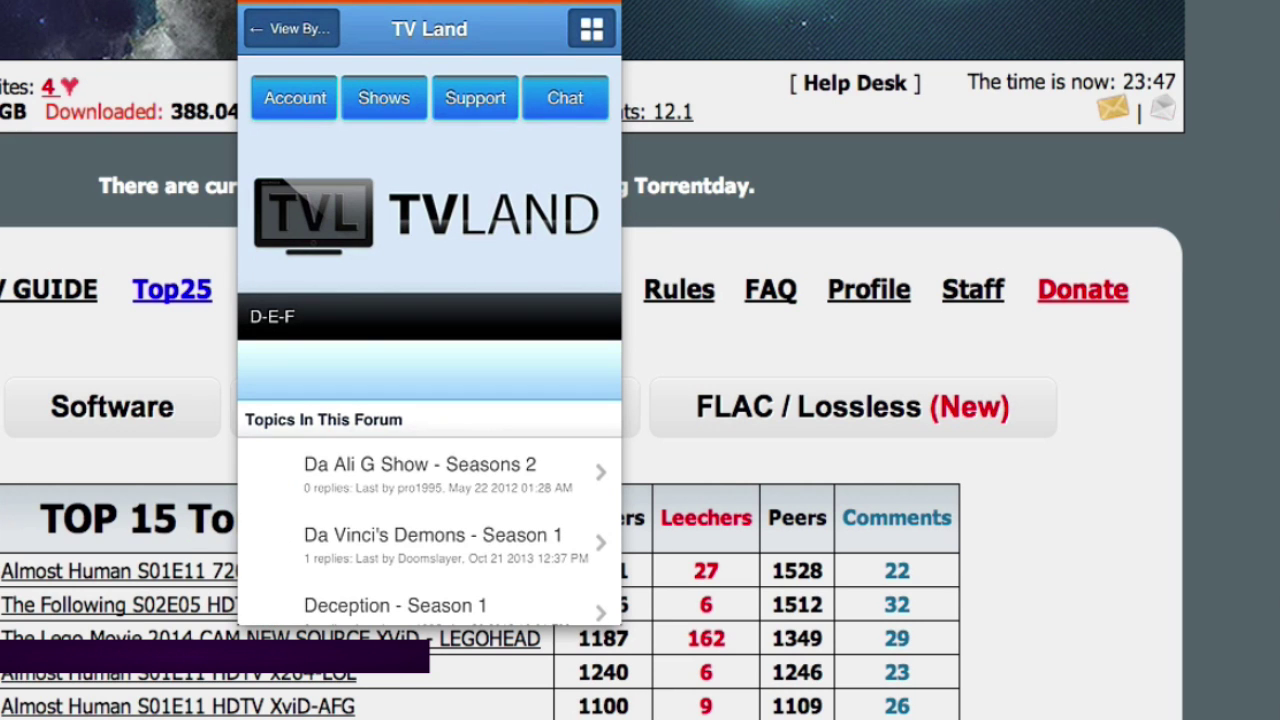
scroll(429, 400, "down", 5)
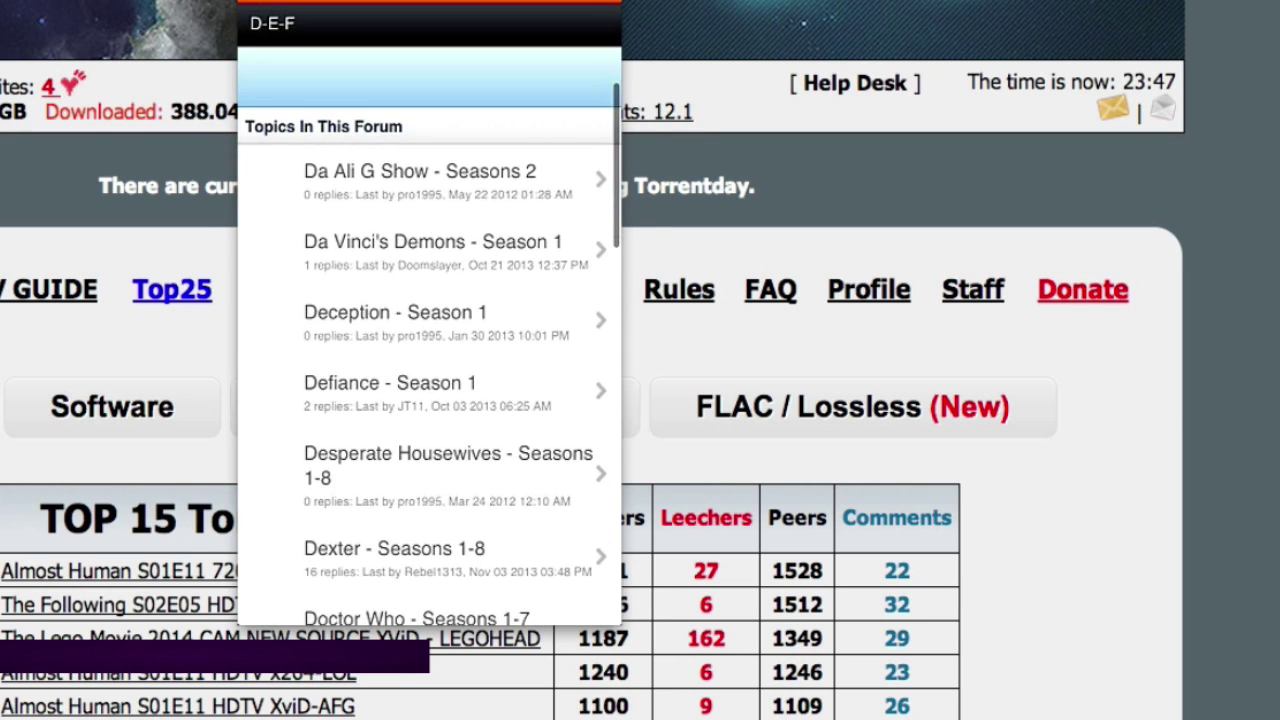
left_click(395, 302)
scroll(429, 400, "down", 4)
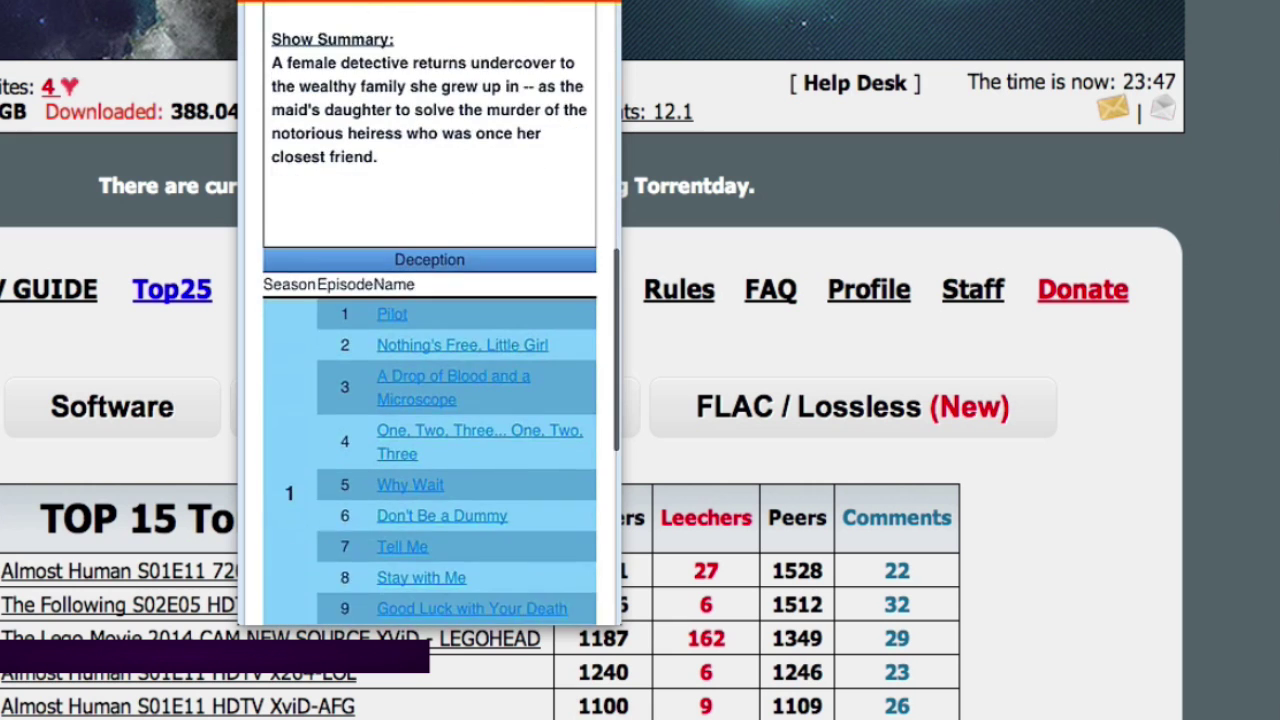
left_click(453, 353)
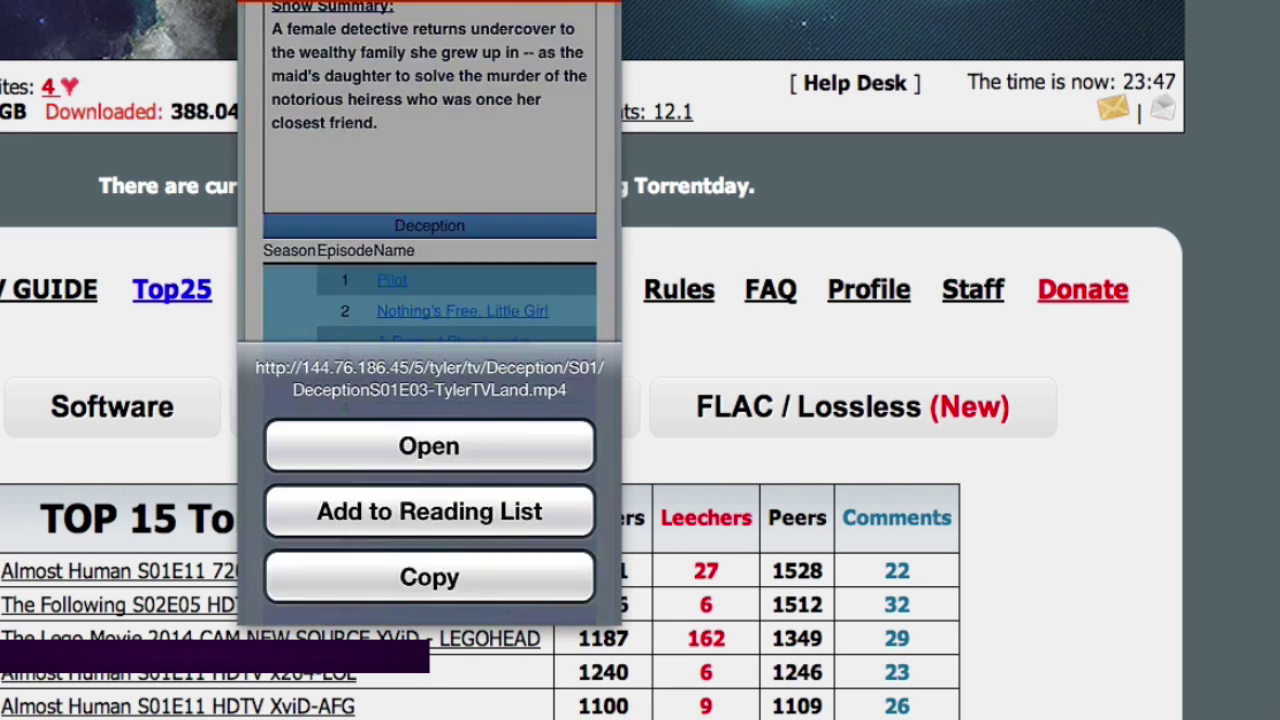
left_click(429, 489)
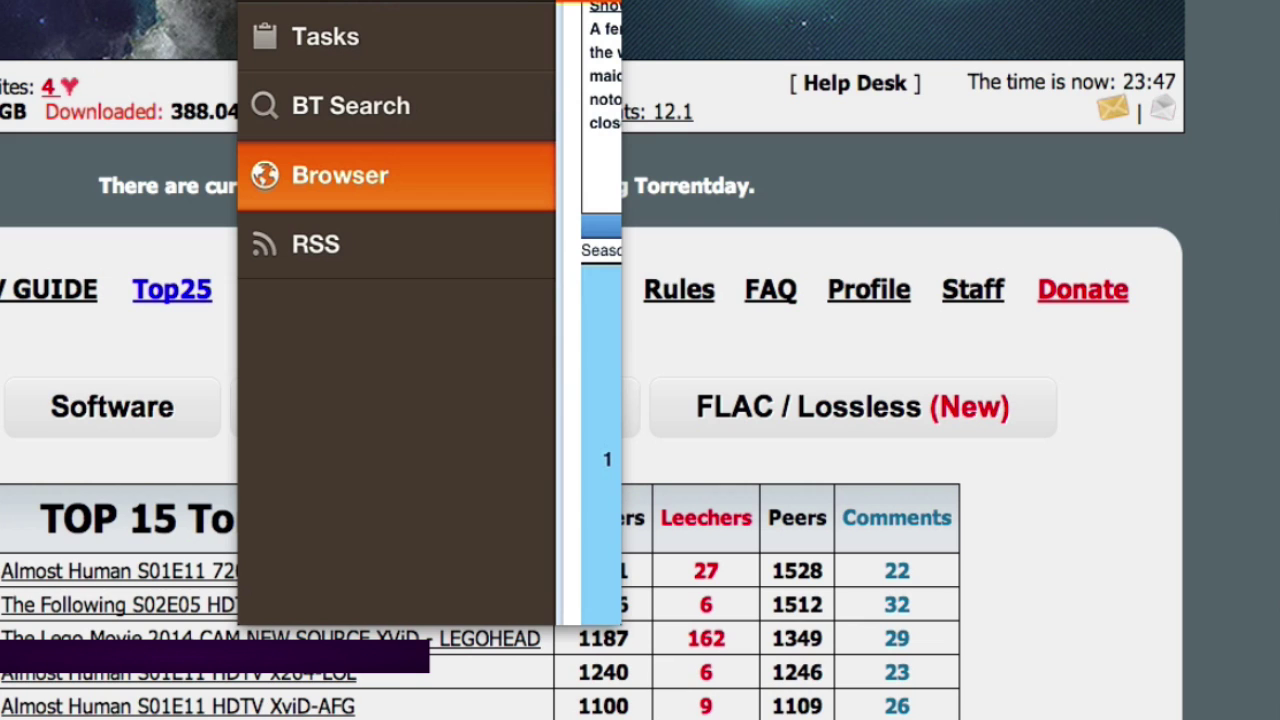
Paste the episode 3 link into BT Search and run the search, which returns 0 items
left_click(316, 244)
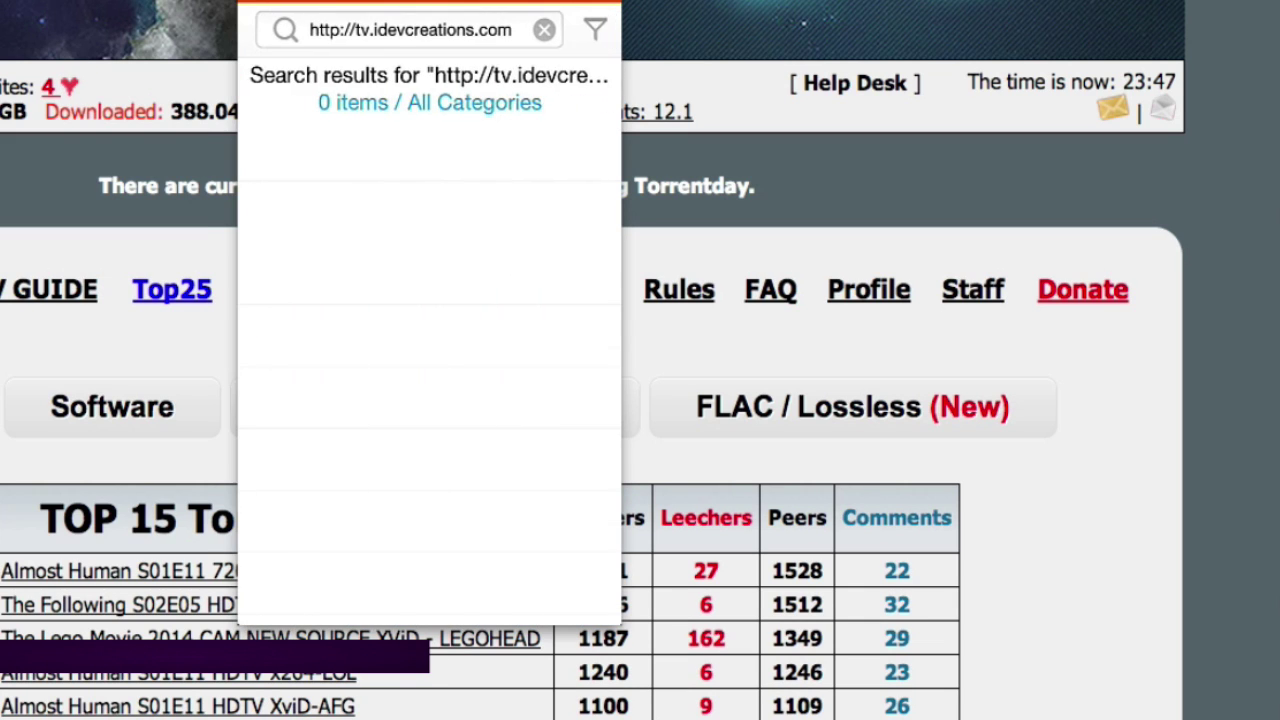
left_click(544, 30)
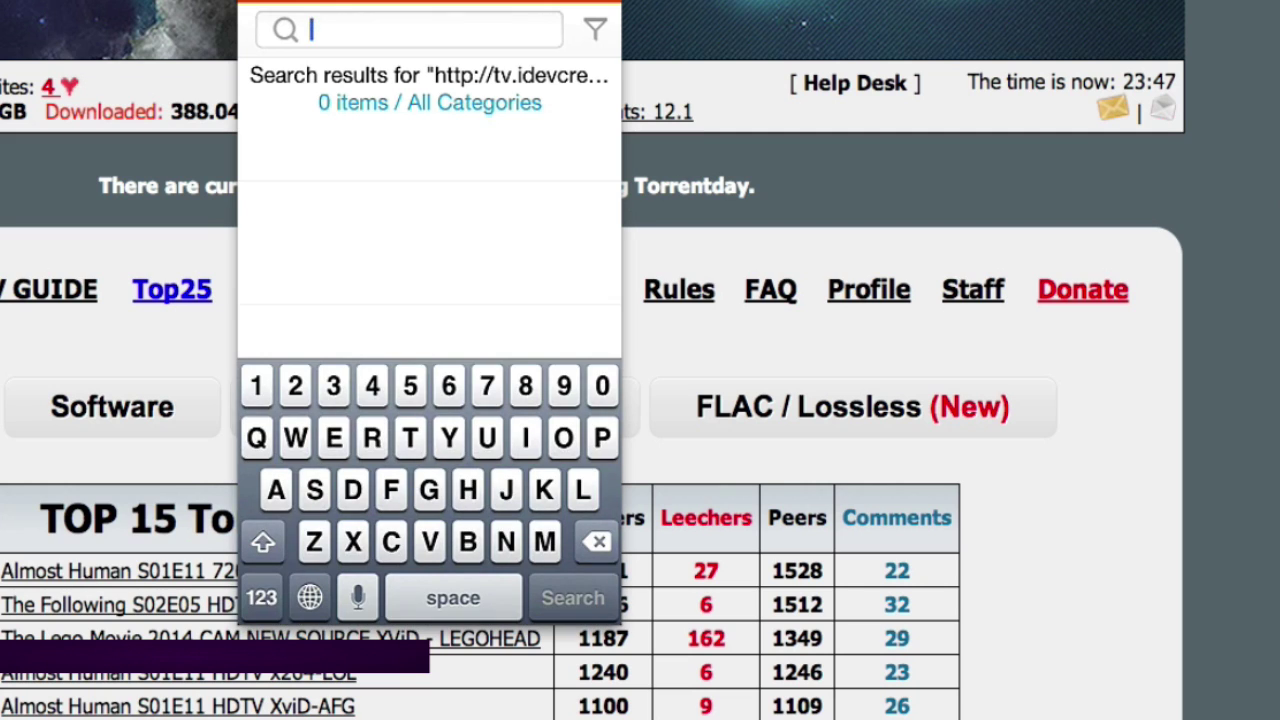
key("super+v")
key("Return")
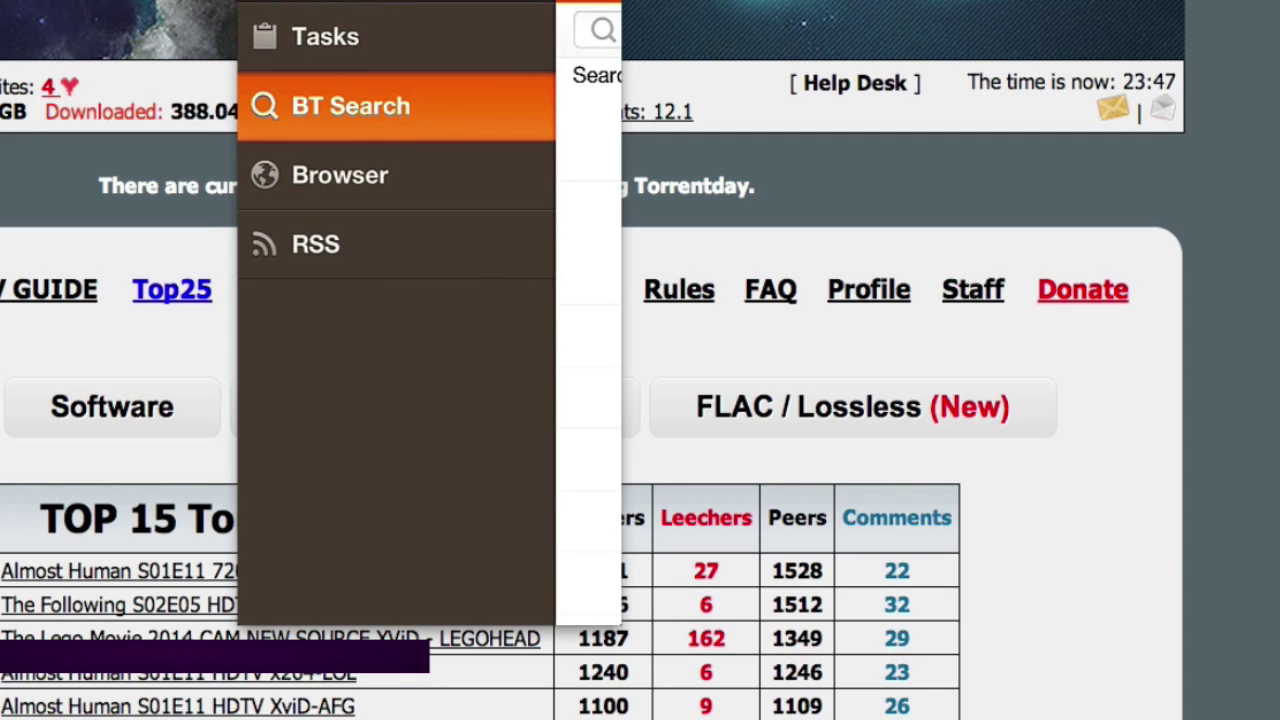
Reopen the Boardwalk Empire download task, then open downloads > Boardwalk Empire folder in DS File
left_click(325, 36)
left_click(428, 106)
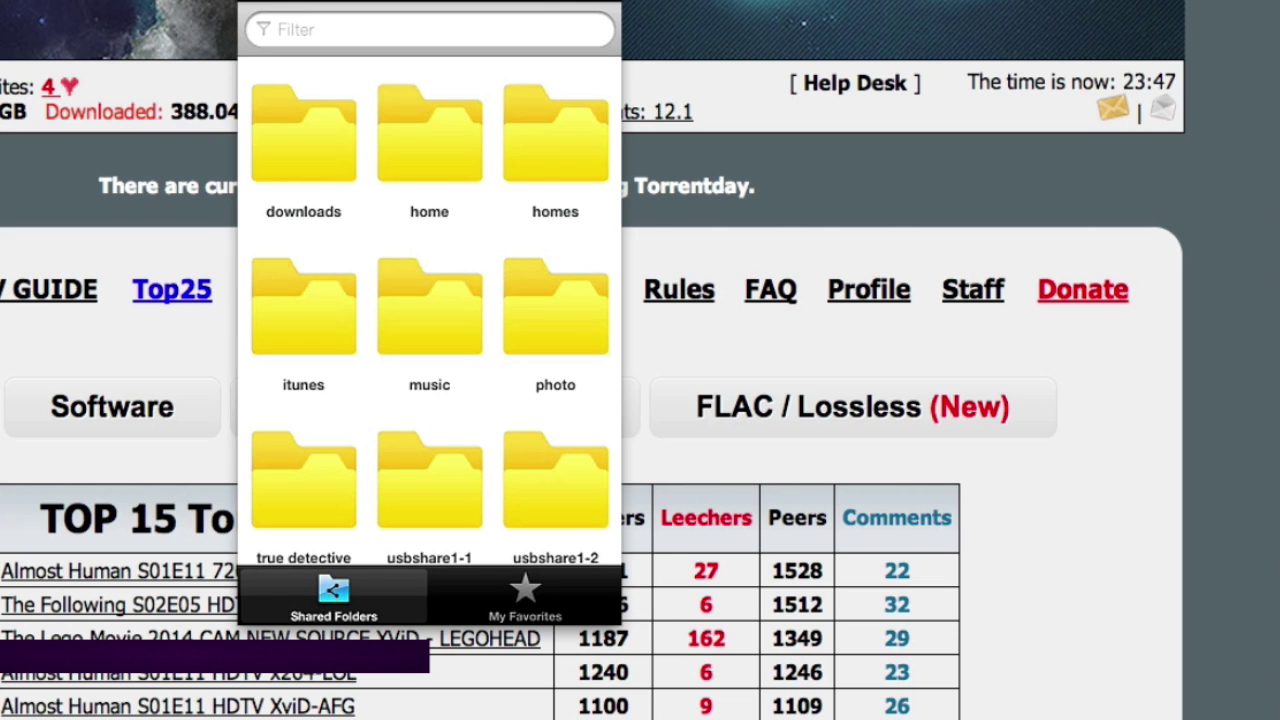
left_click(303, 135)
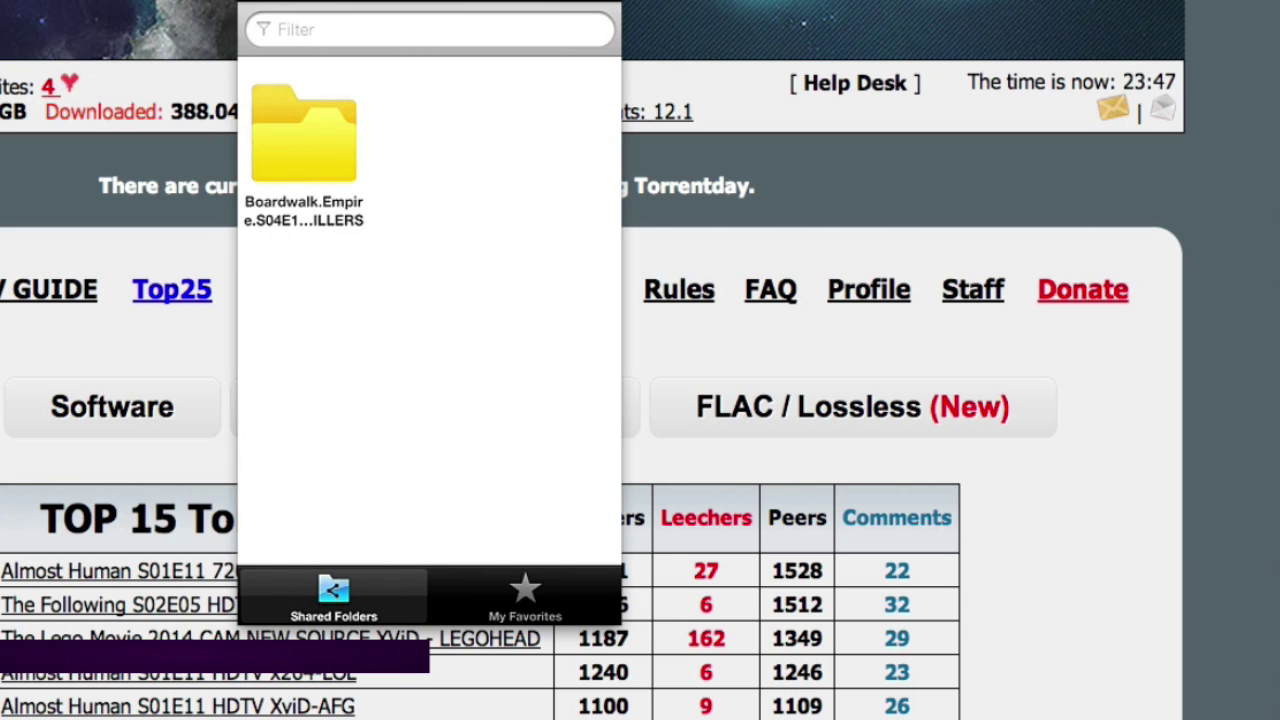
left_click(306, 134)
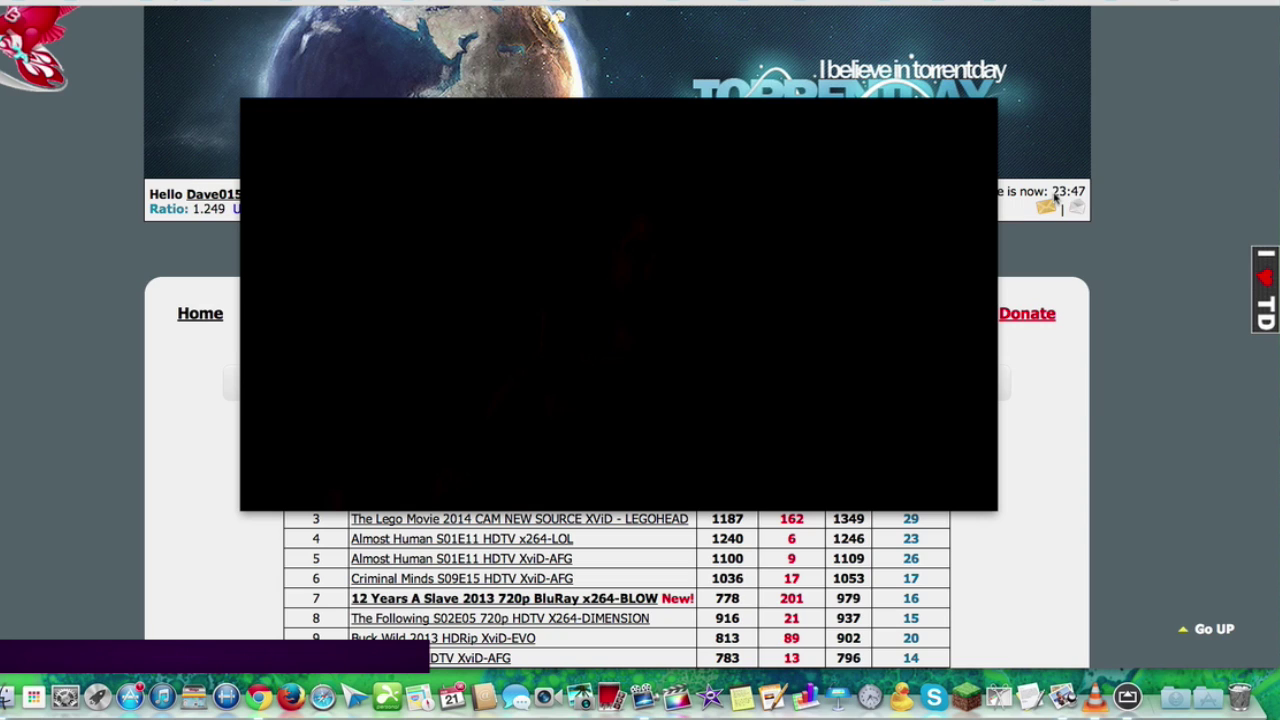
Cancel the AcePlayer / VLC player choice to return to the file grid
mouse_move(837, 243)
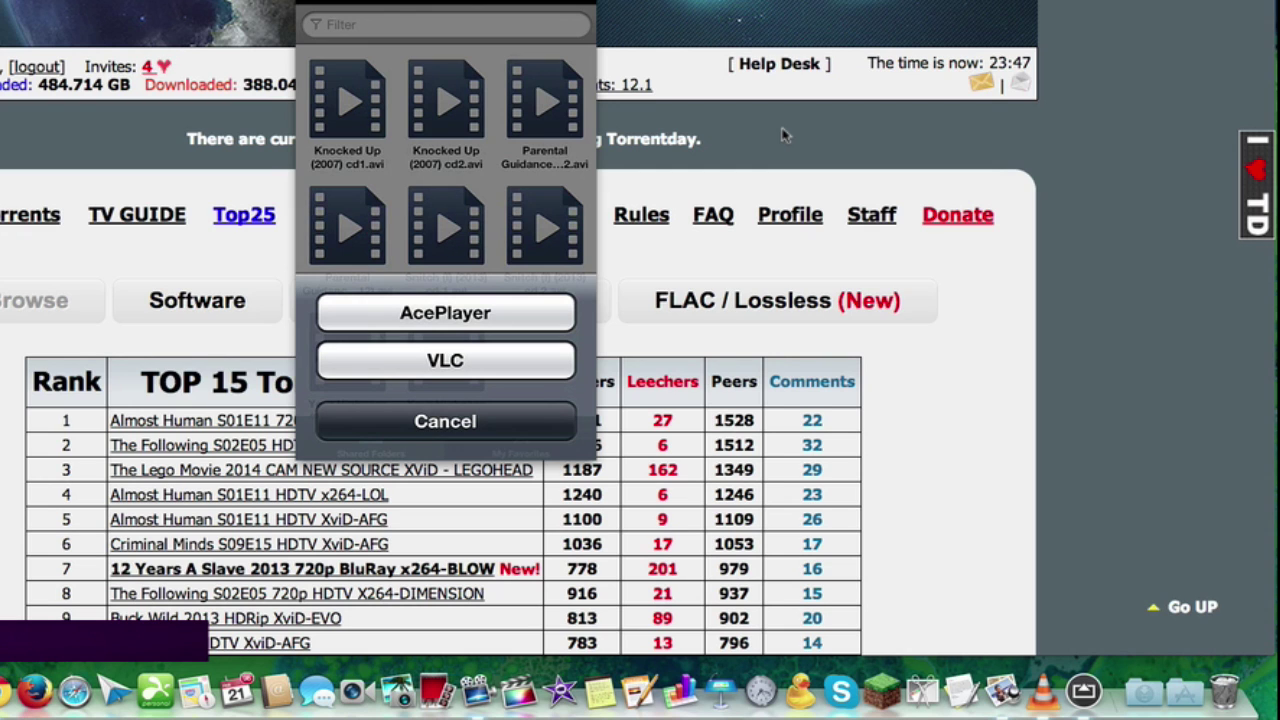
left_click(445, 421)
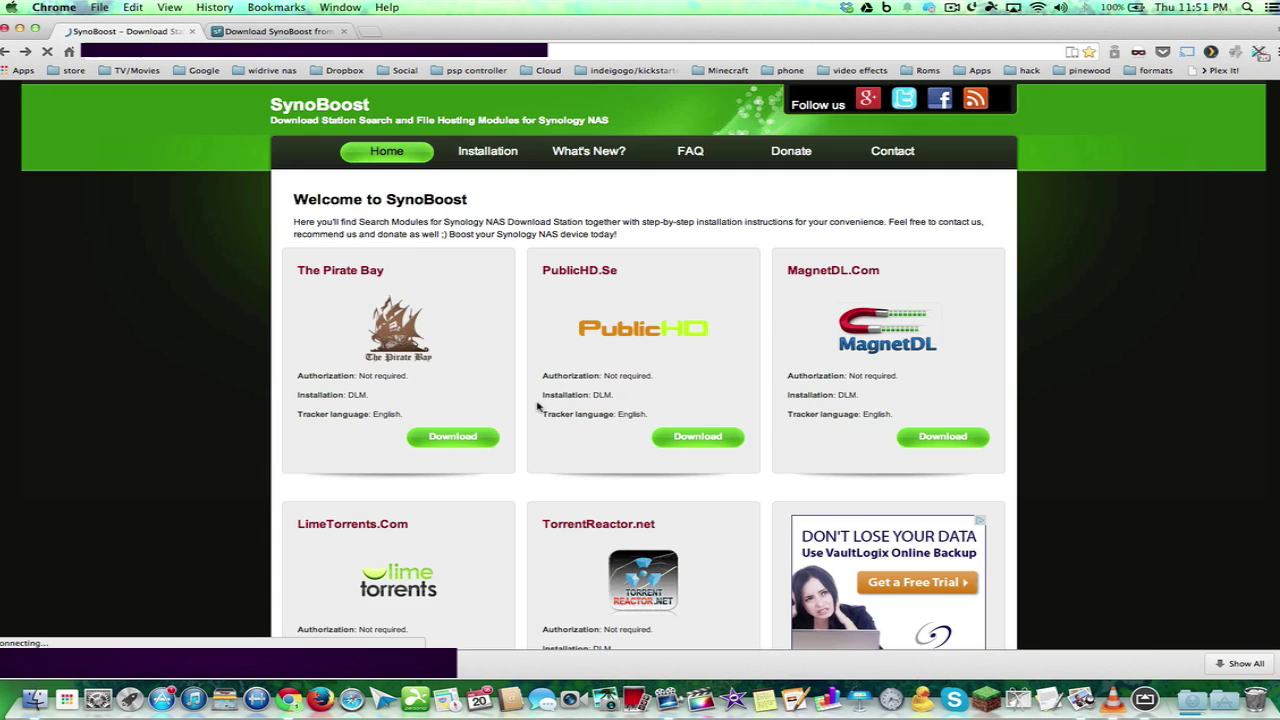
Scroll through SynoBoost's module cards (The Pirate Bay, PublicHD.Se, MagnetDL.Com), then show all desktops
scroll(537, 405, "down", 15)
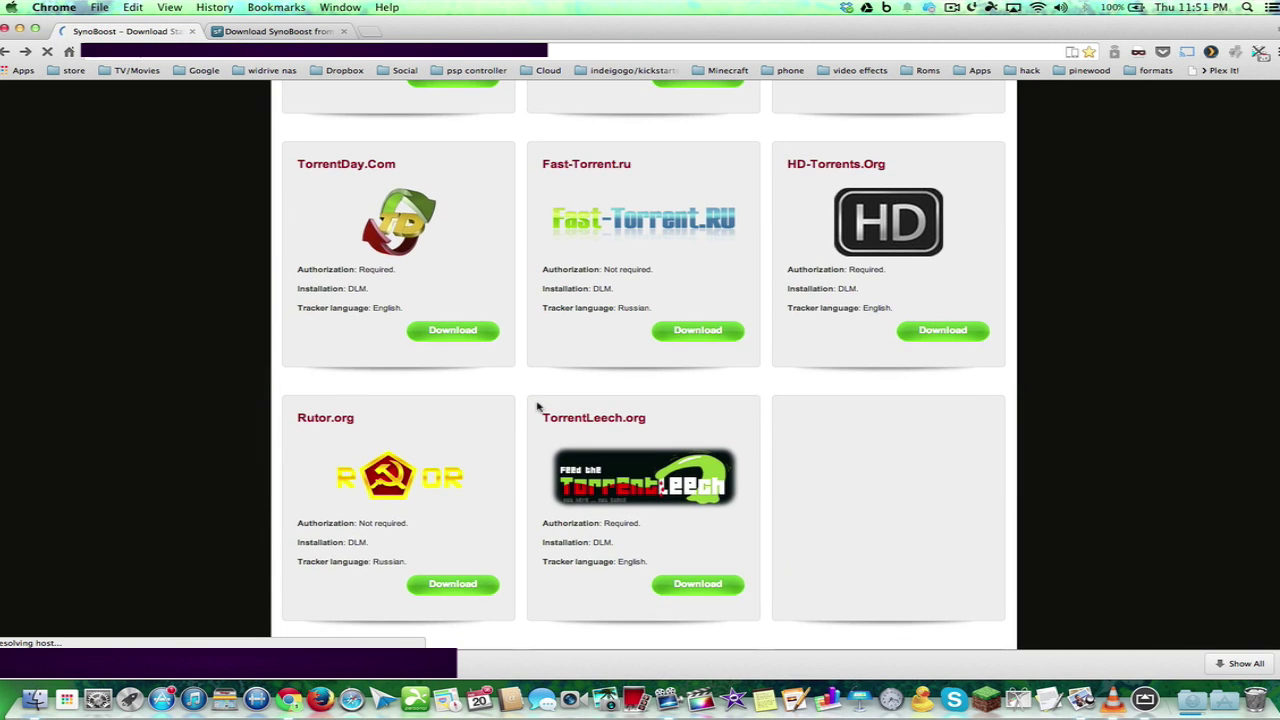
scroll(537, 405, "down", 6)
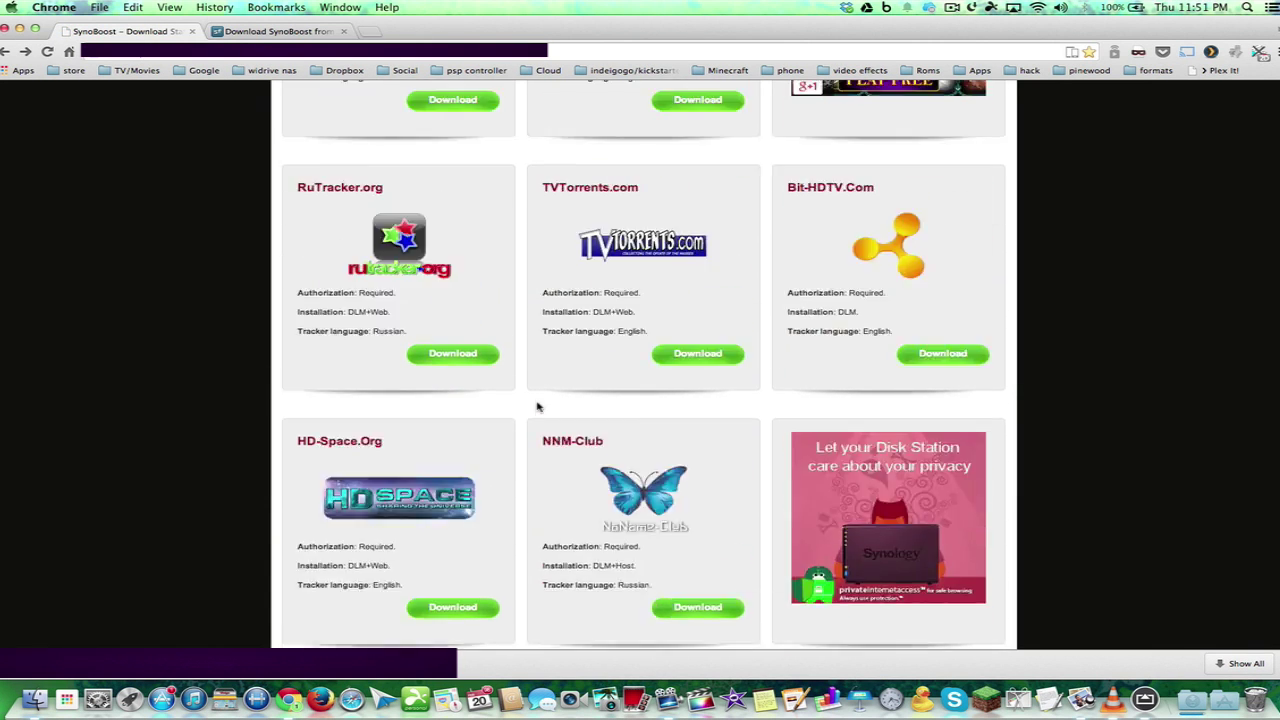
scroll(537, 405, "up", 15)
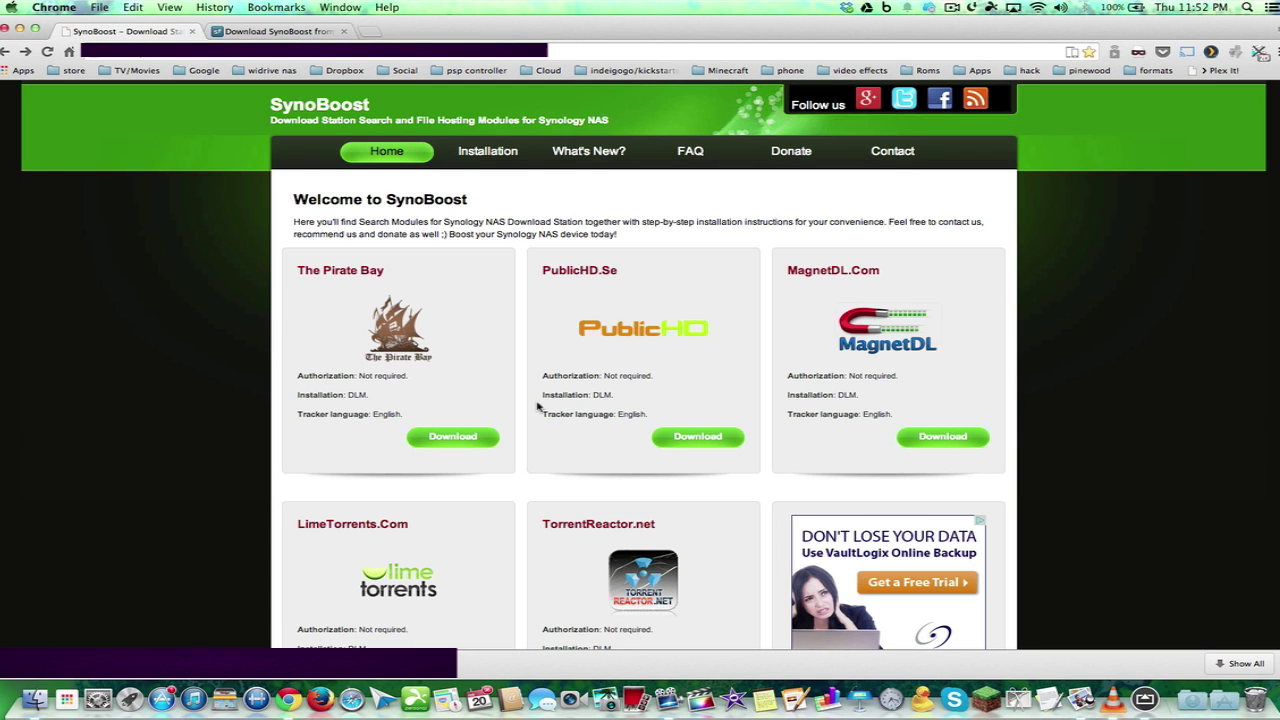
key("ctrl+Up")
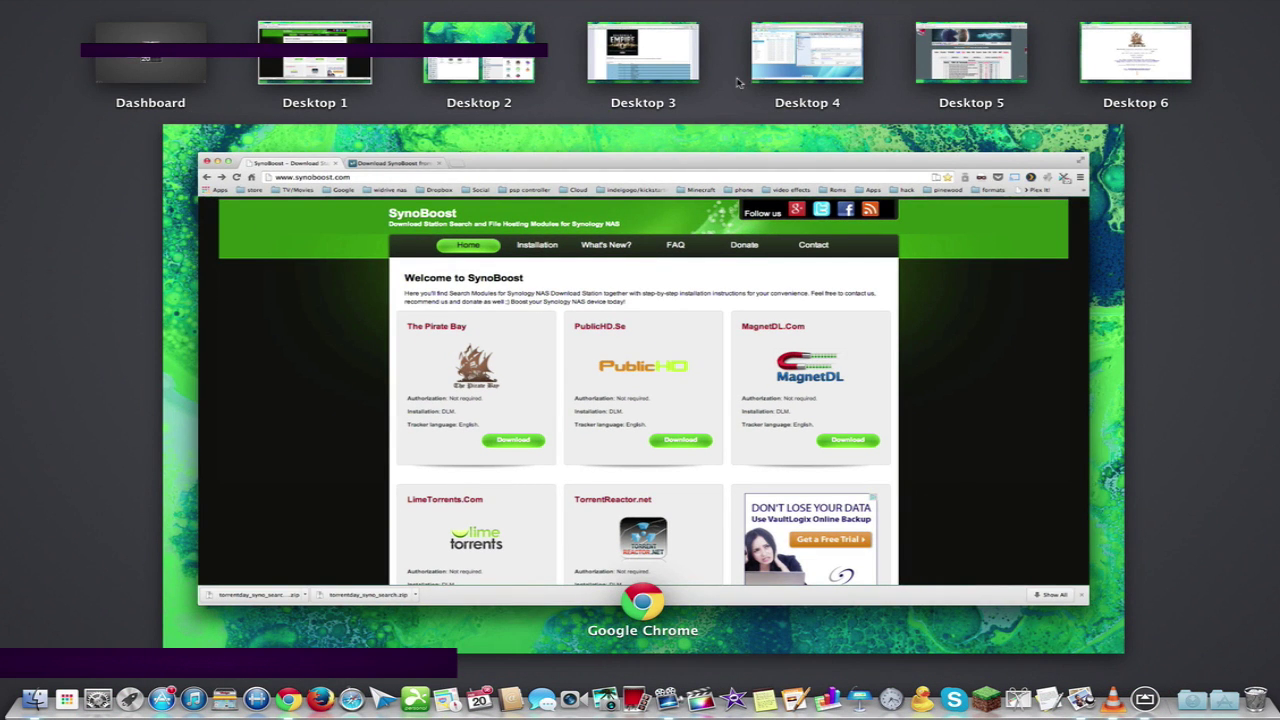
On the DiskStation desktop, launch Package Center from the Main Menu and view Community packages
left_click(818, 68)
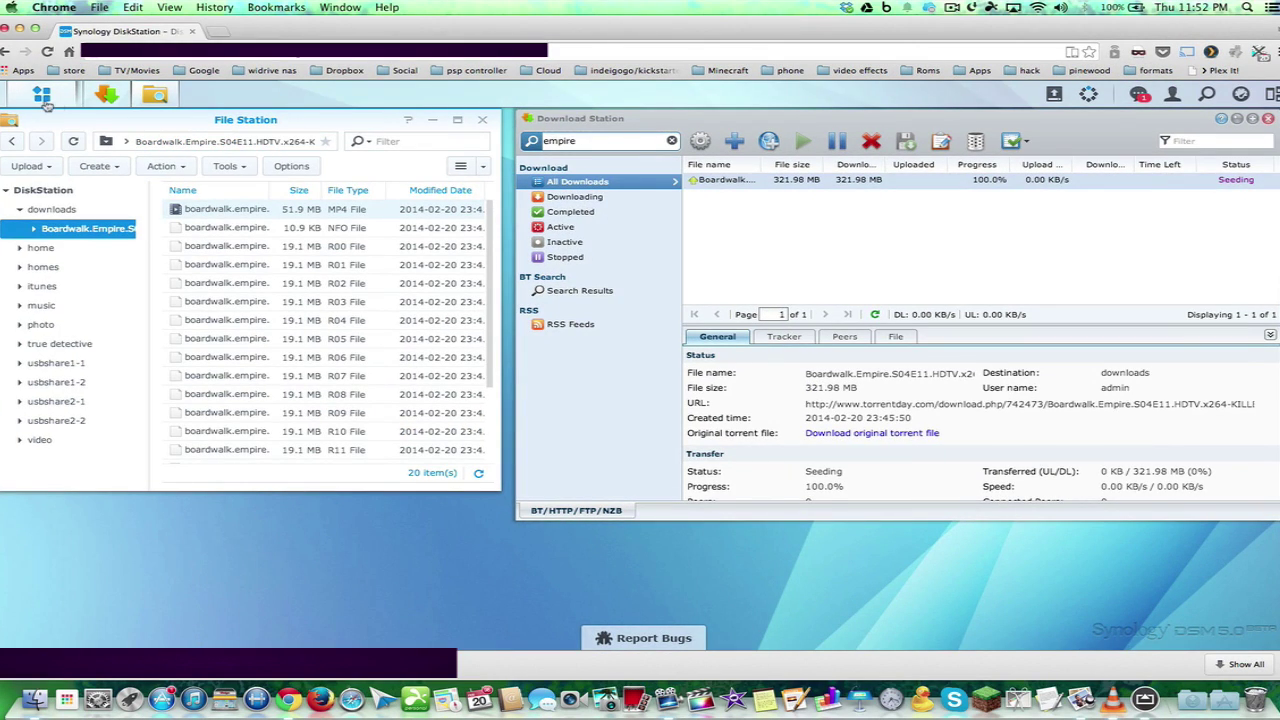
left_click(40, 95)
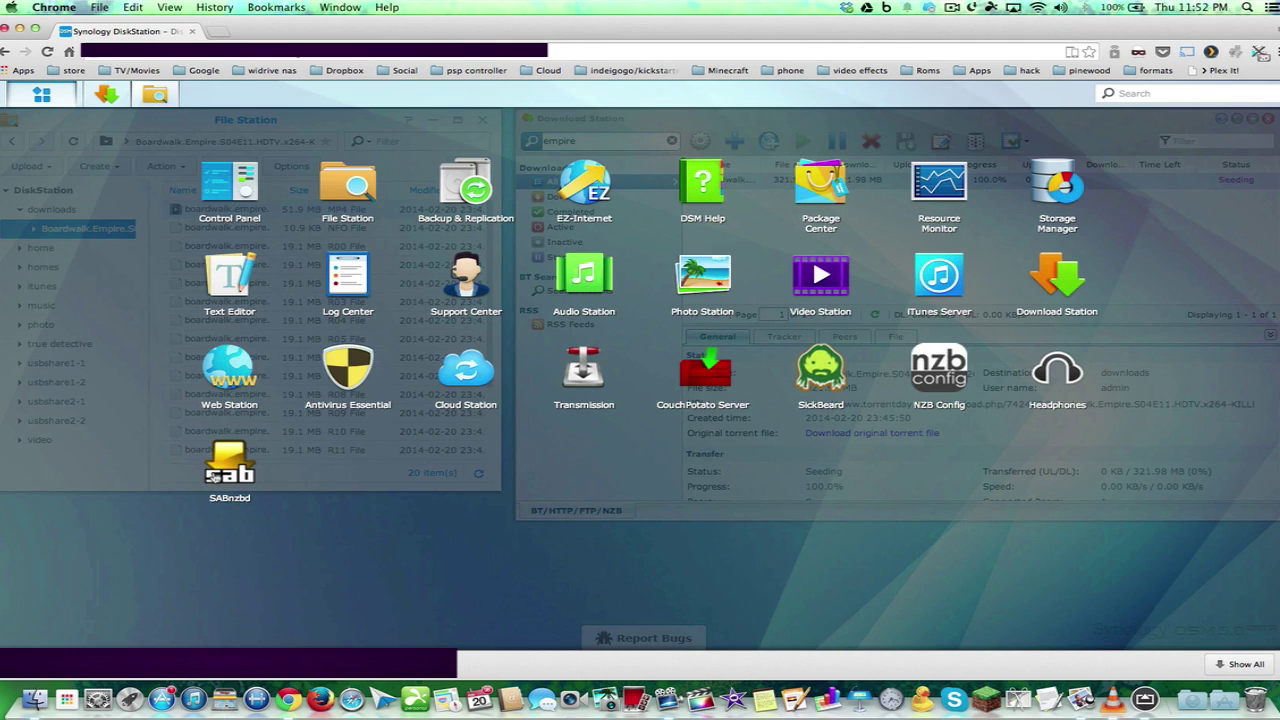
left_click(154, 377)
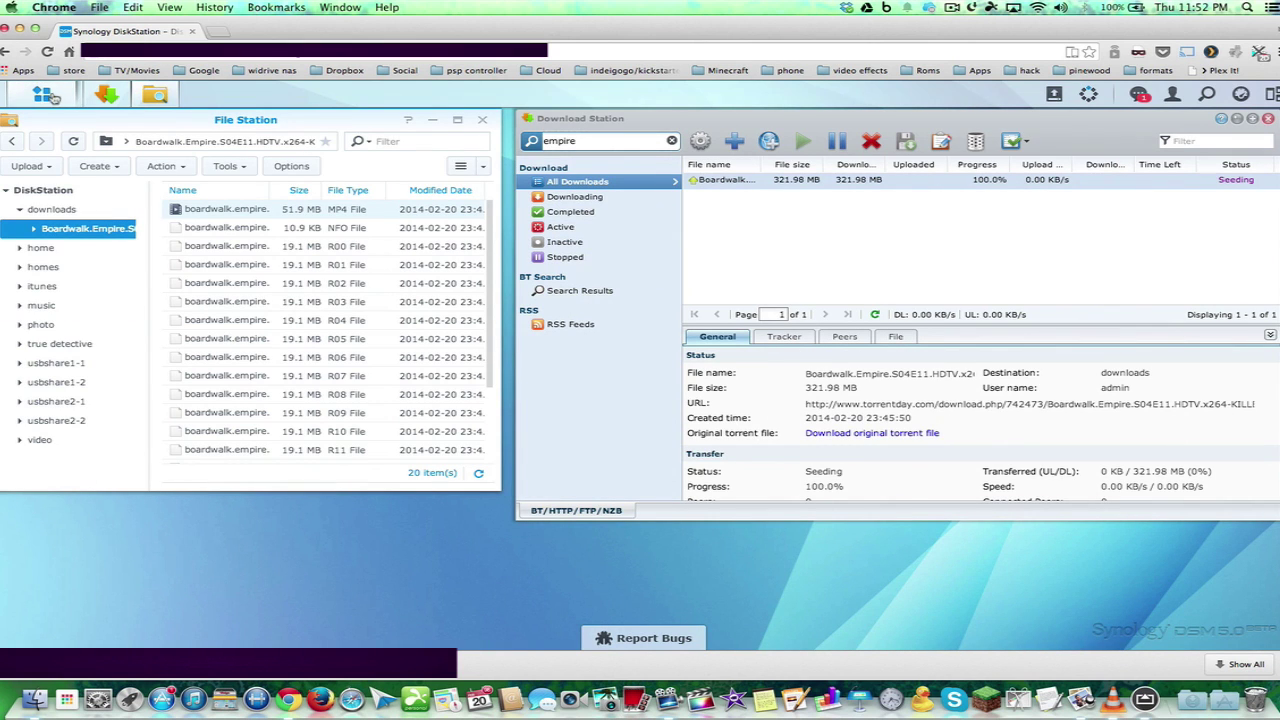
left_click(45, 96)
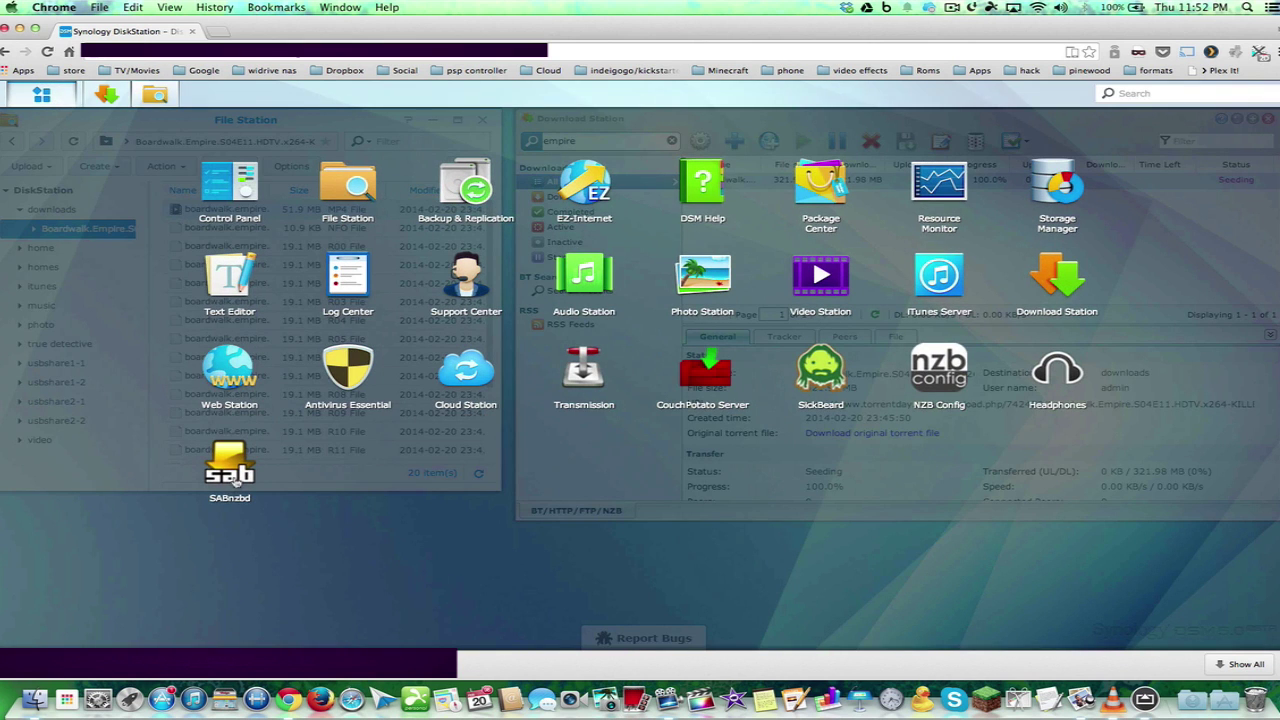
left_click(820, 179)
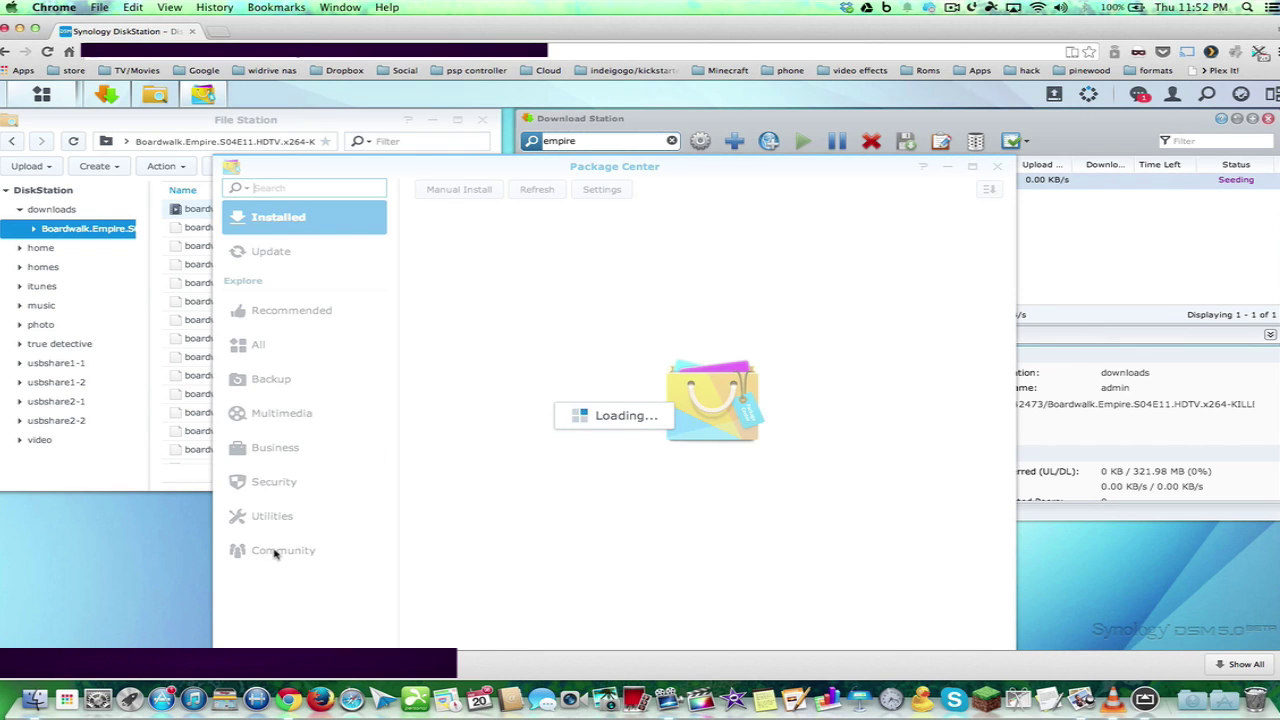
left_click(276, 553)
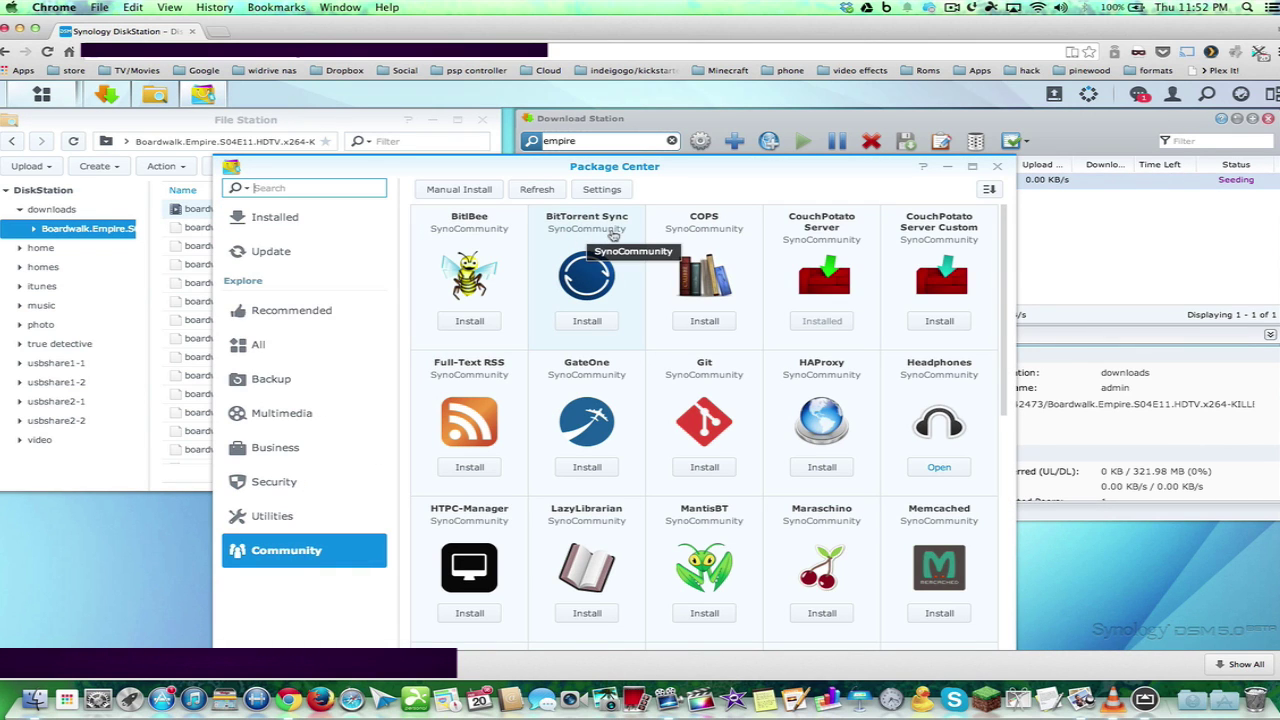